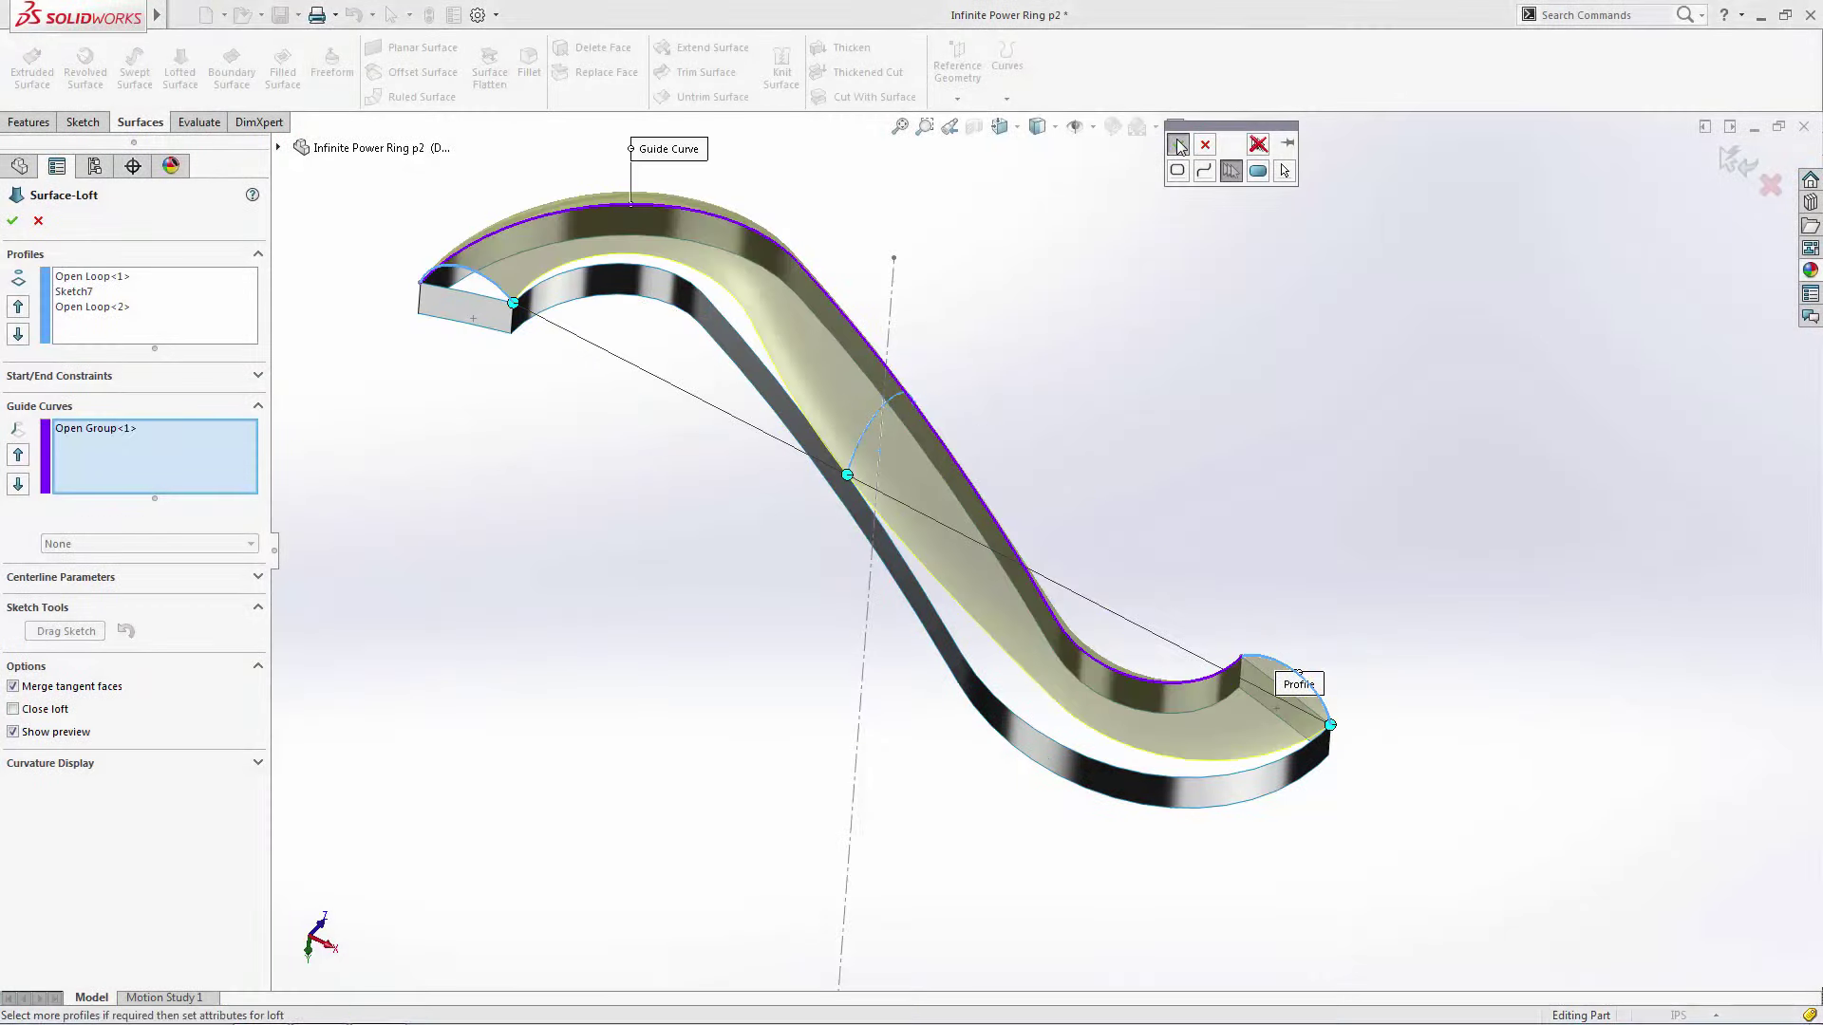
Finish the surface loft with two guide curve groups, the second using the inner top, side and end edges
click(1178, 145)
right_click(147, 524)
click(228, 562)
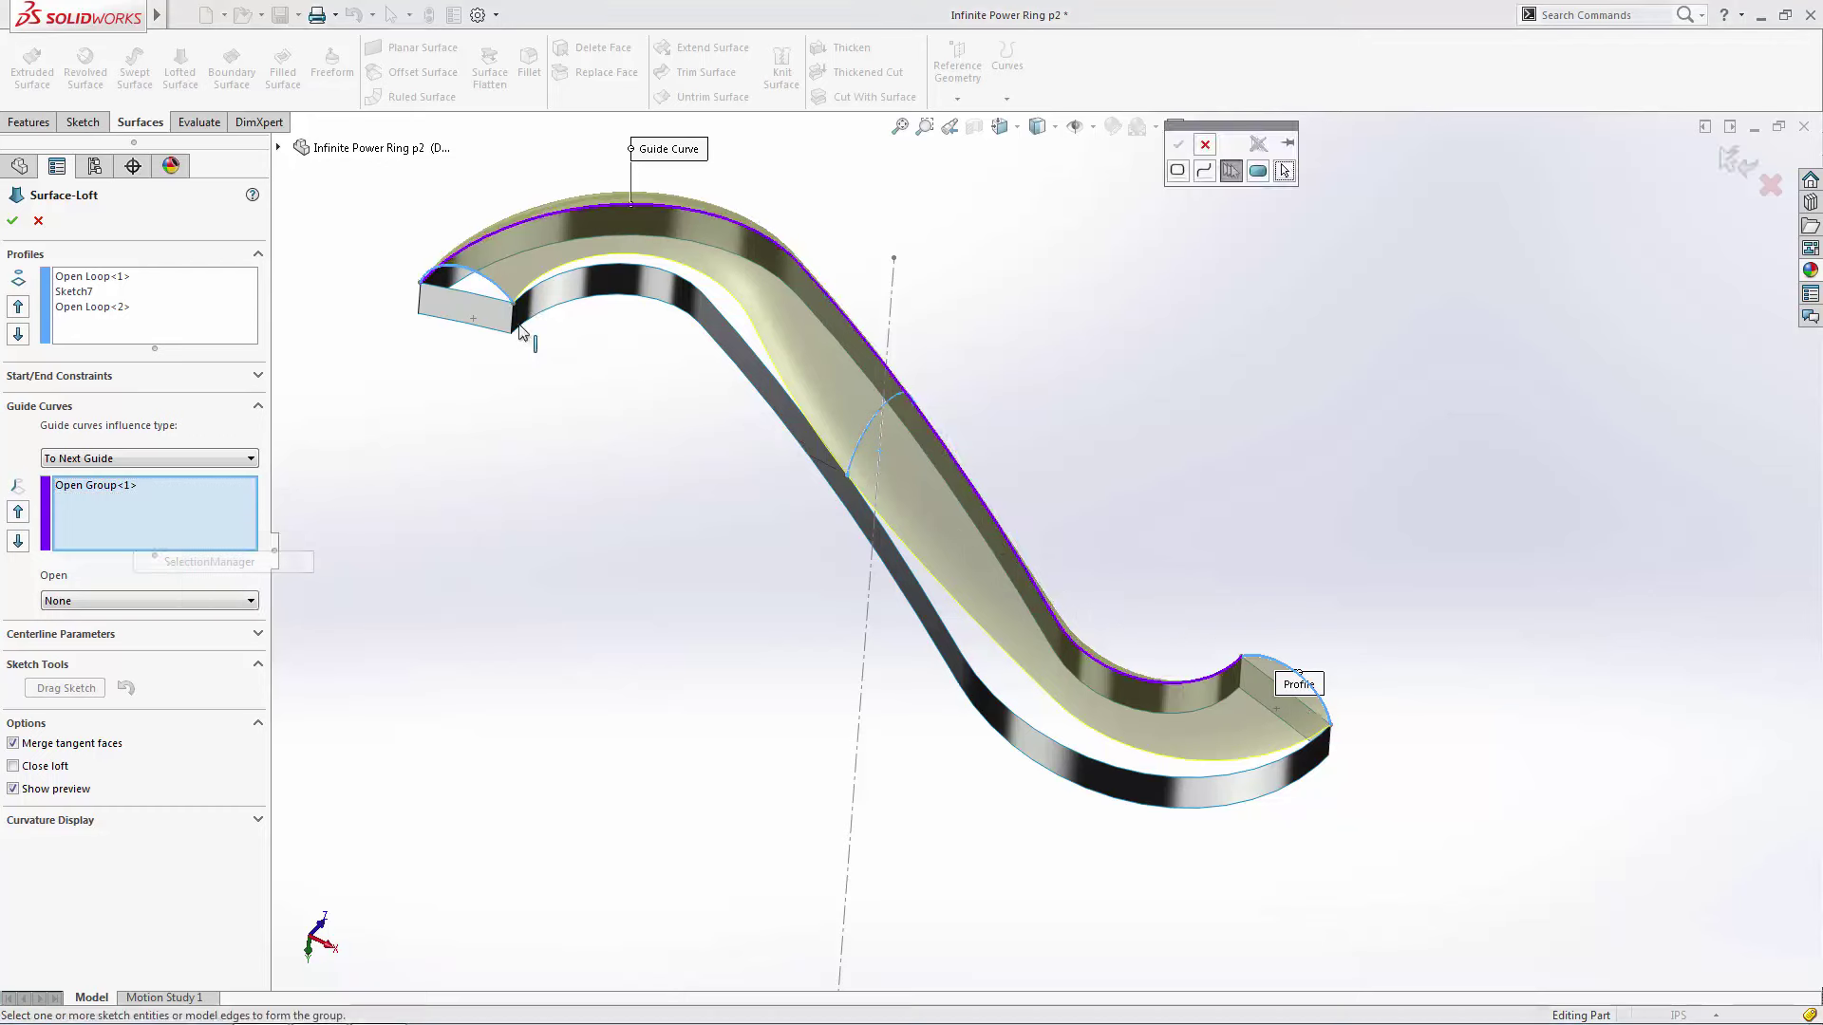
click(571, 271)
click(774, 342)
click(979, 700)
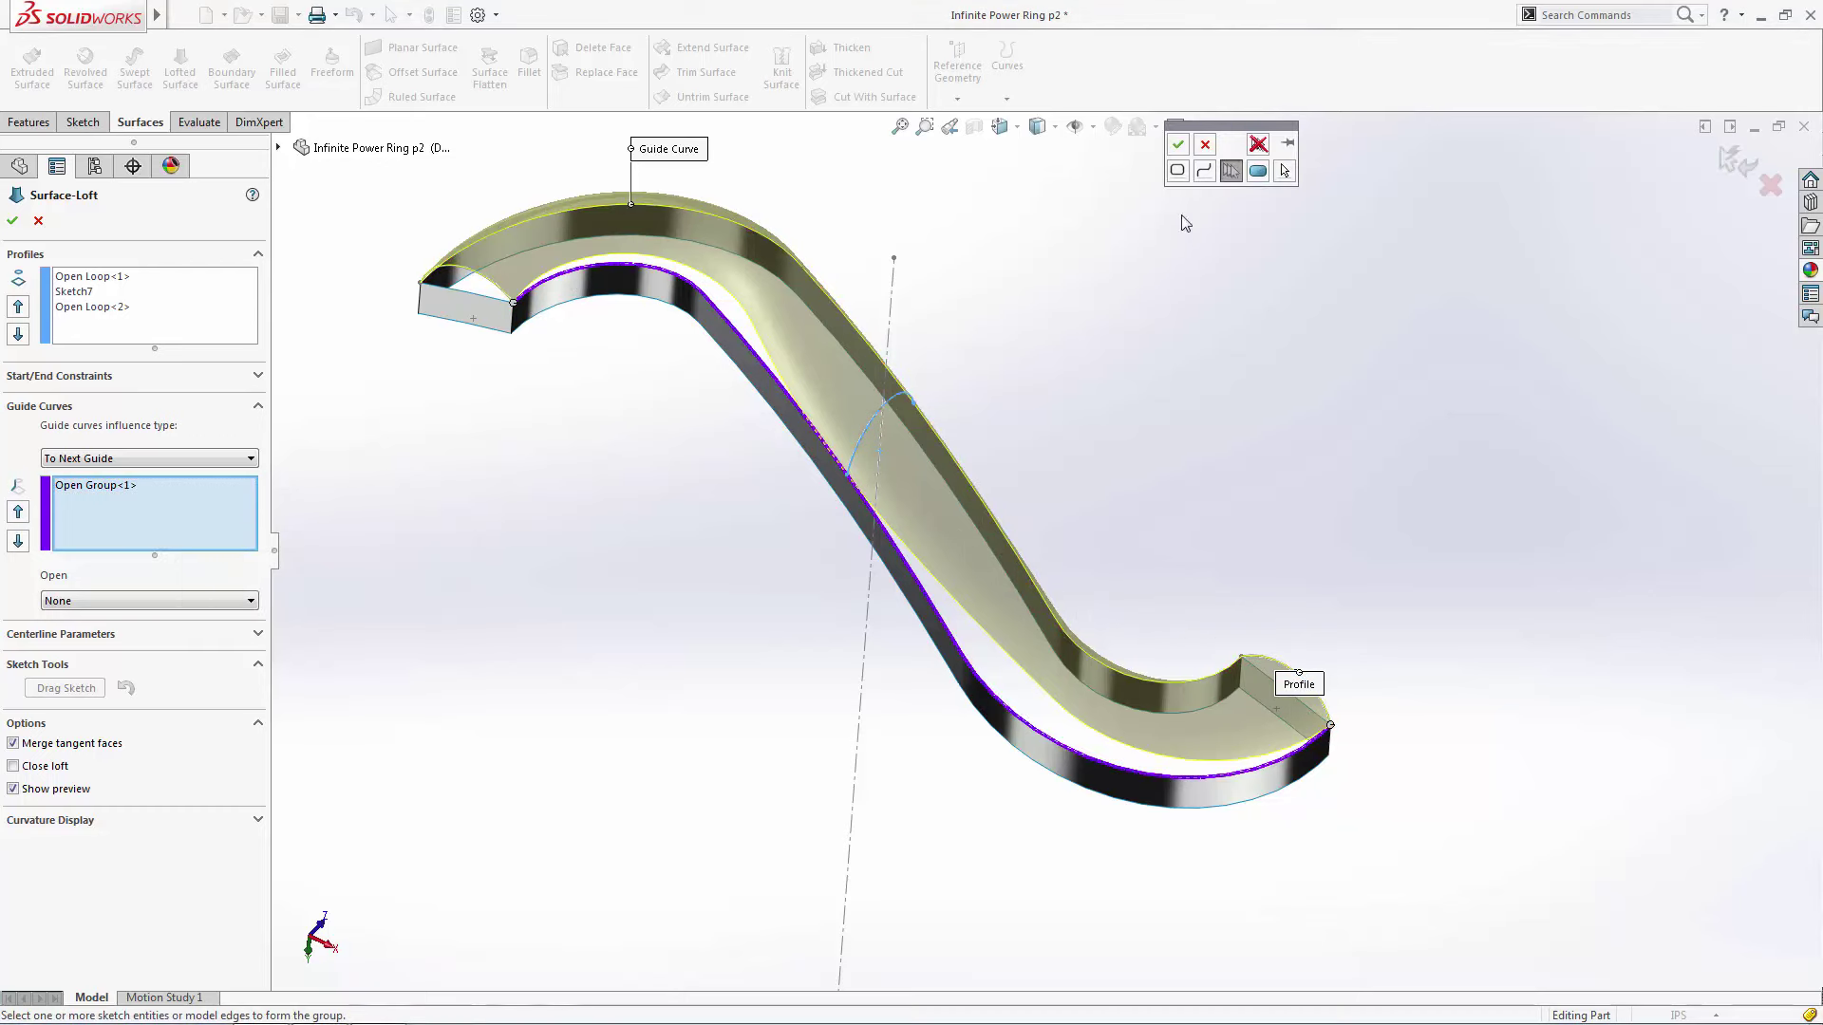
click(1178, 145)
click(1727, 159)
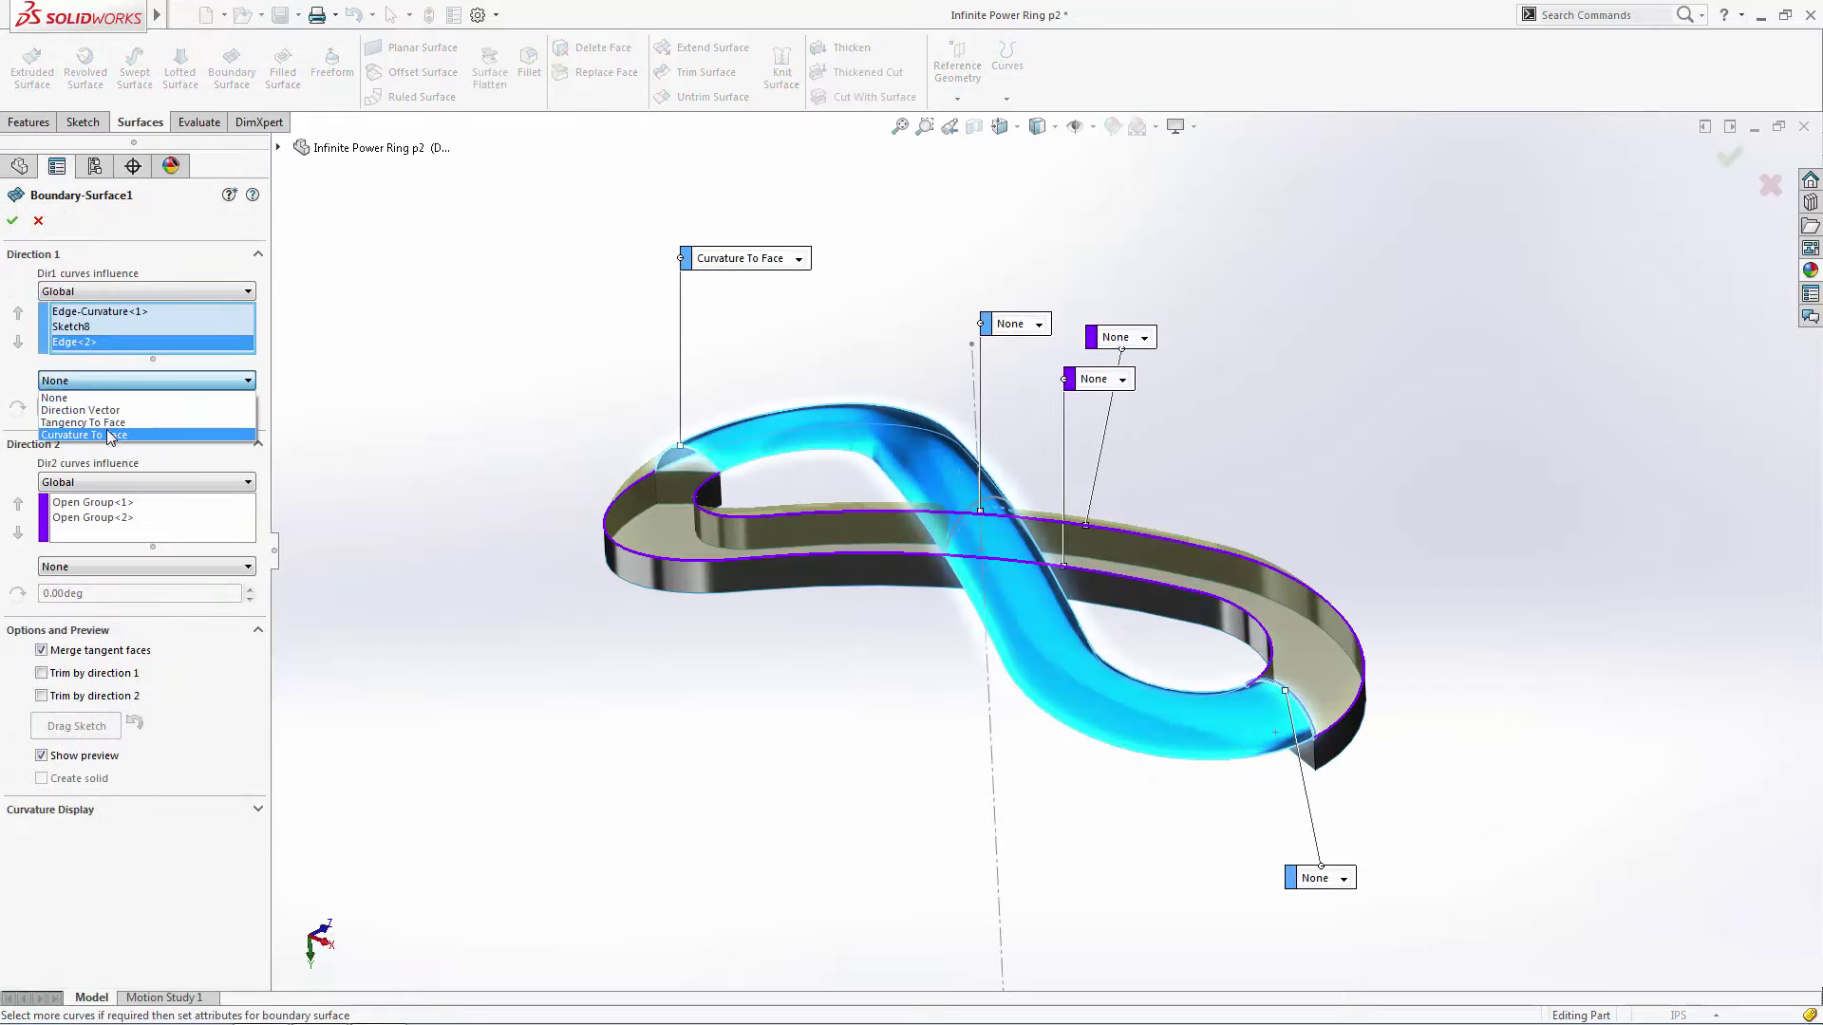
Set the boundary surface edge to Curvature To Face, then mutually trim away the unwanted pieces
click(108, 434)
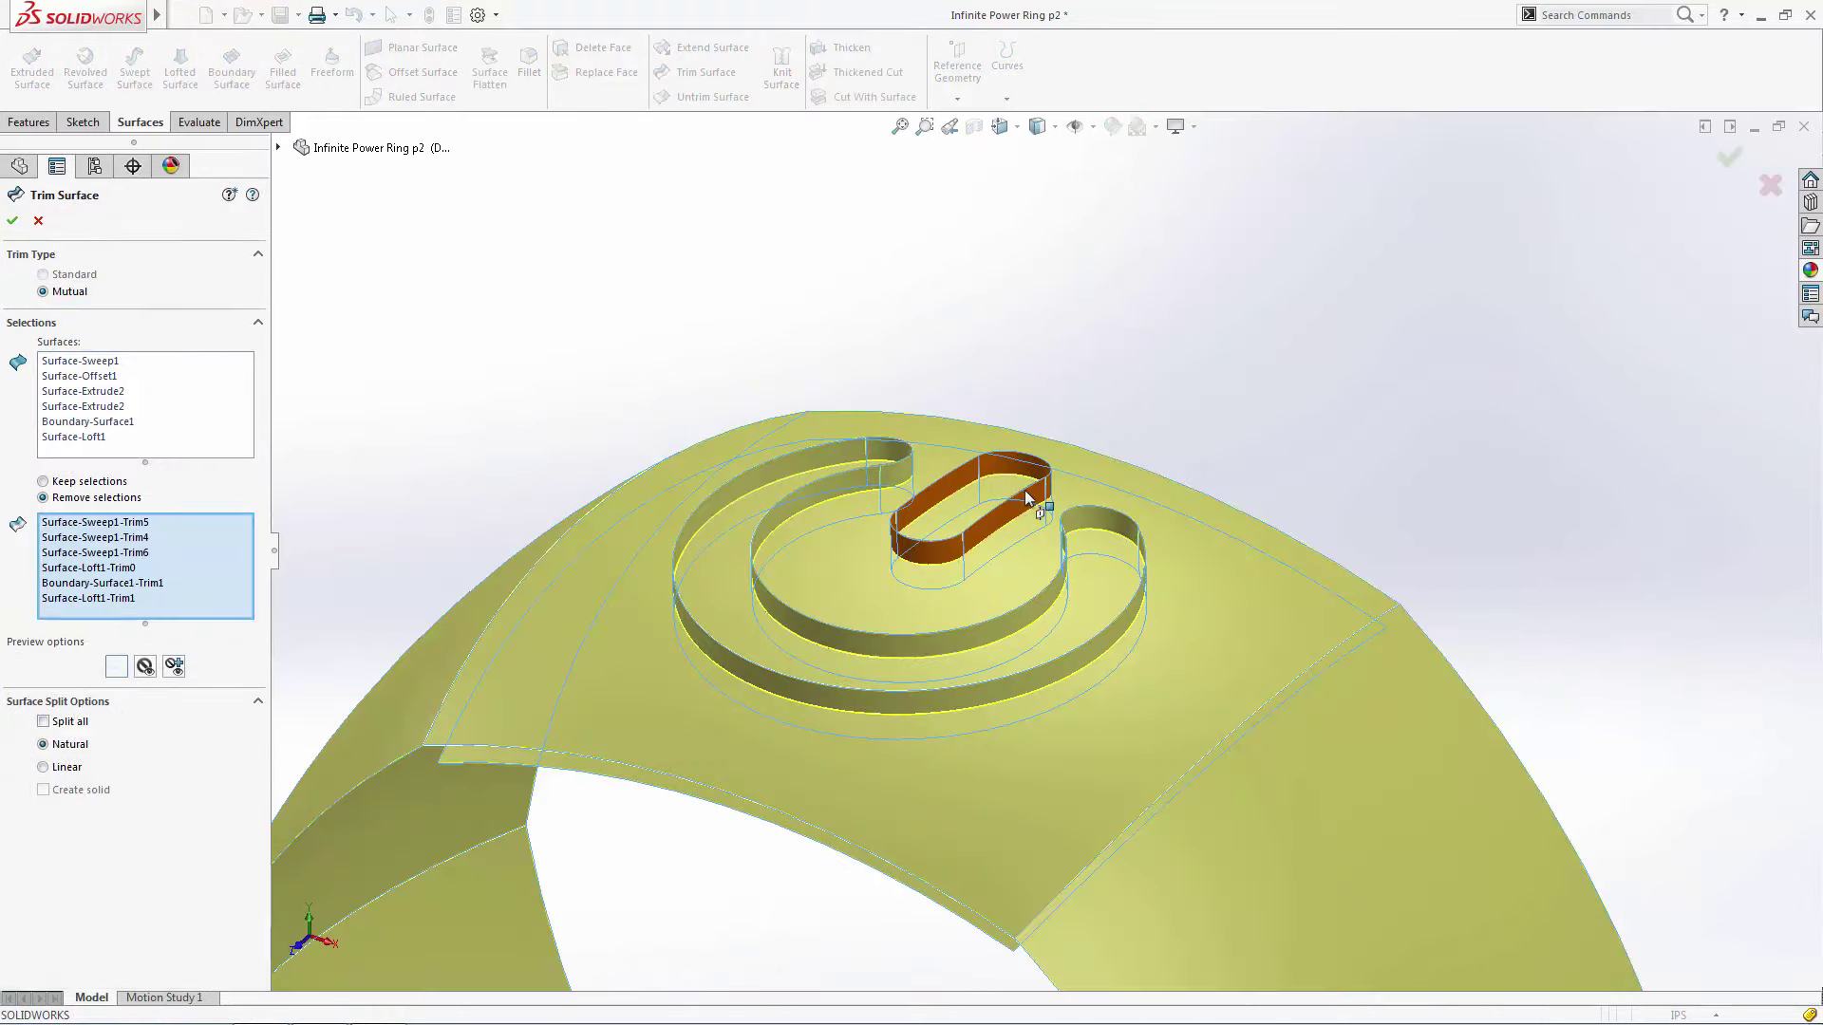
click(1027, 496)
click(1091, 560)
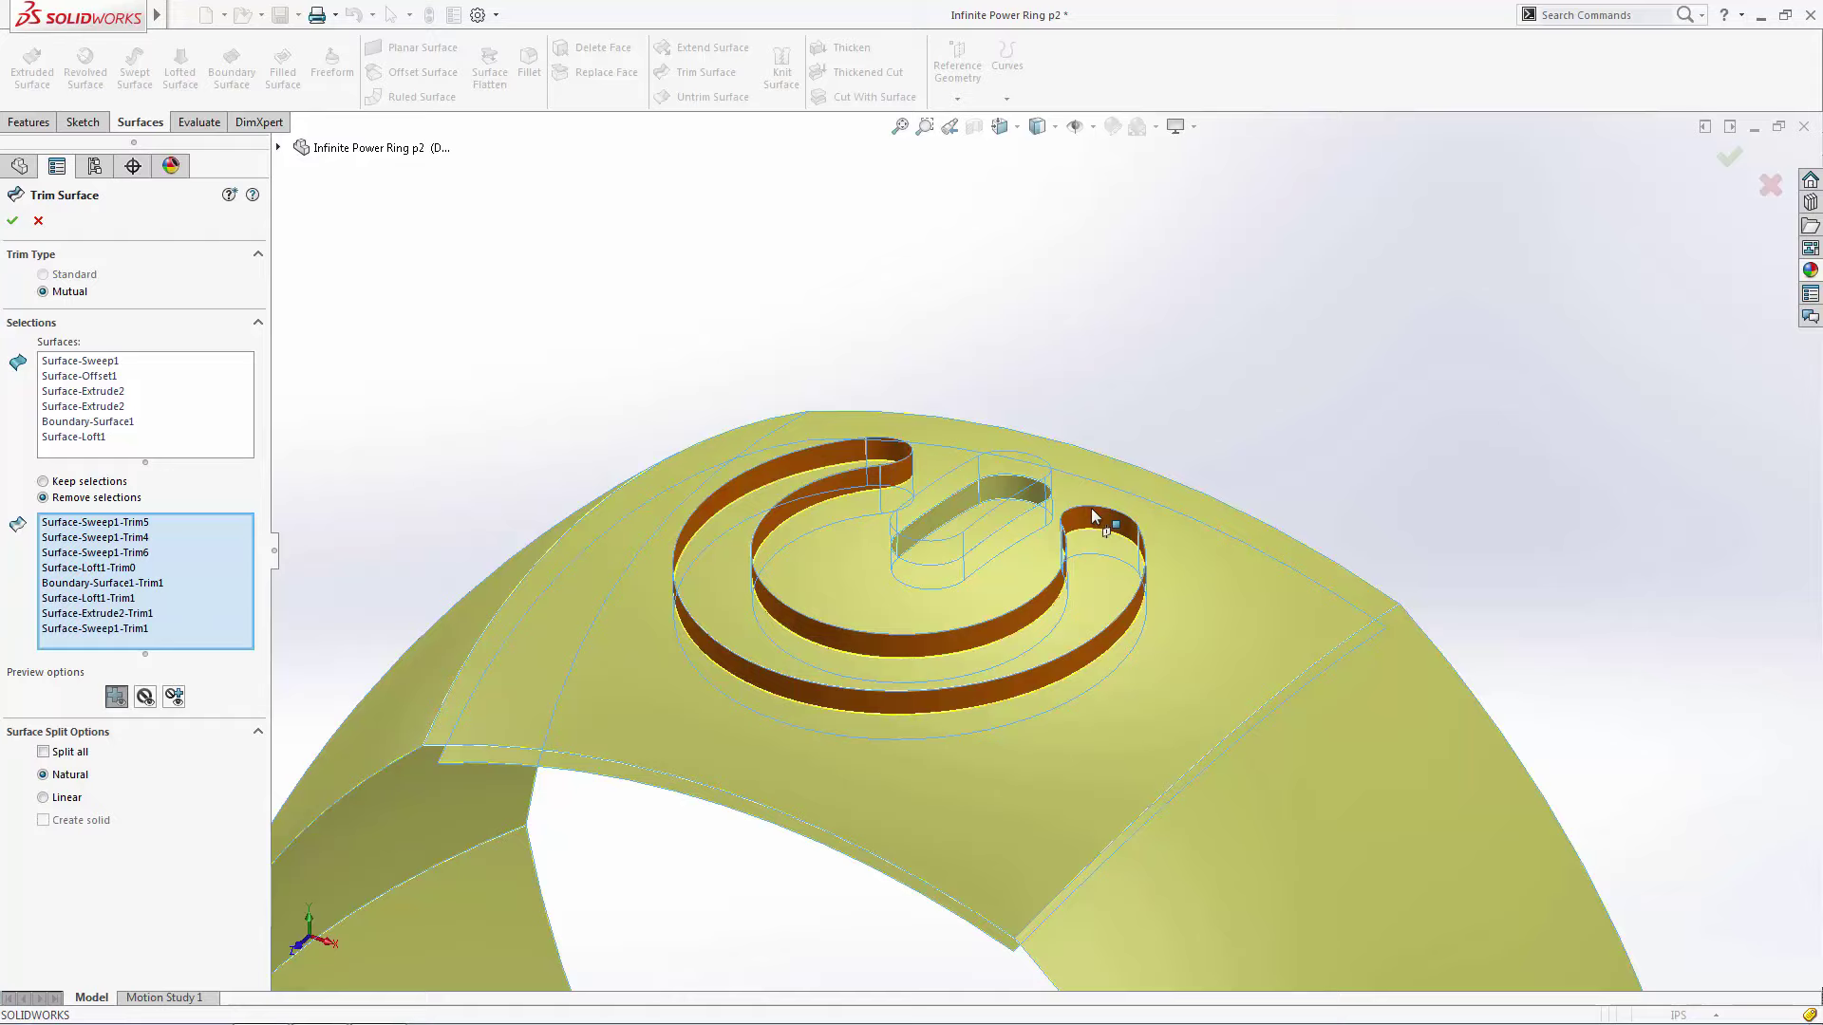
click(1095, 562)
middle_drag(1096, 562, 1111, 389)
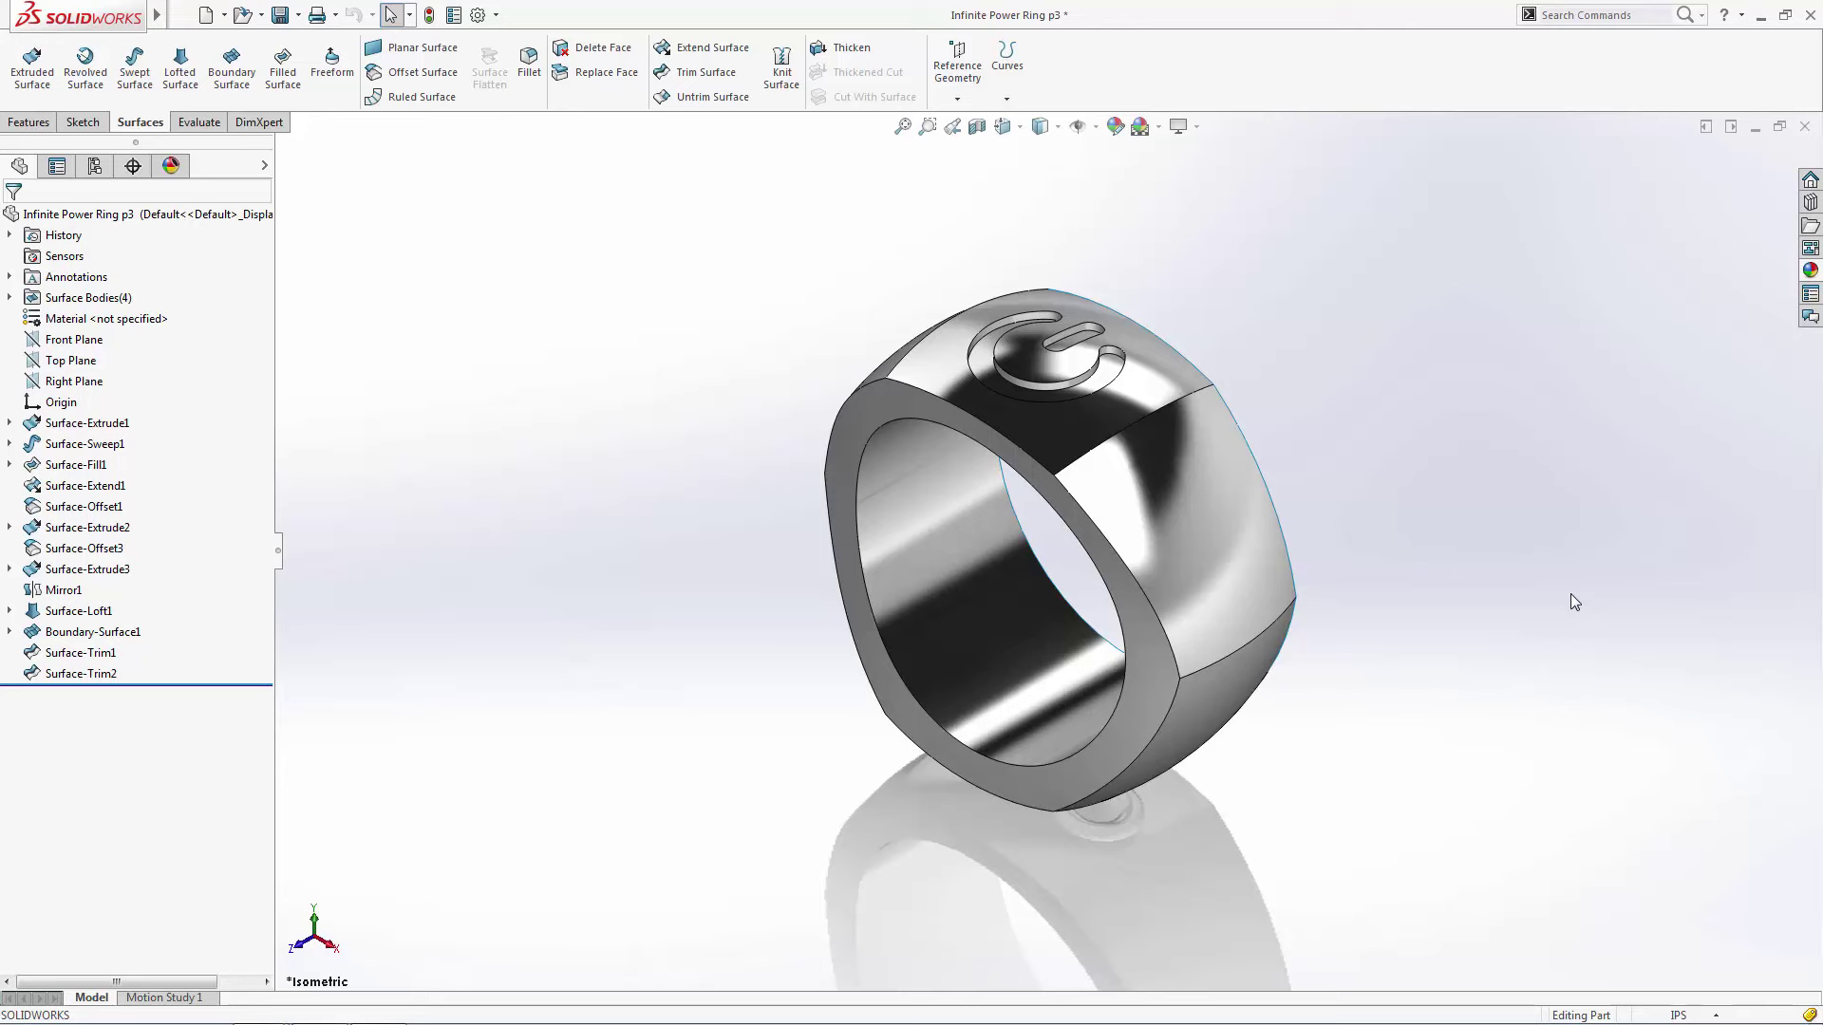
Orbit the ring, return to isometric view, and start a Fillet
mouse_move(1570, 594)
middle_down()
mouse_move(1578, 521)
mouse_move(1347, 521)
mouse_move(1329, 589)
mouse_move(1354, 532)
mouse_move(1281, 395)
mouse_move(1501, 509)
mouse_move(1681, 539)
mouse_move(1591, 610)
middle_up()
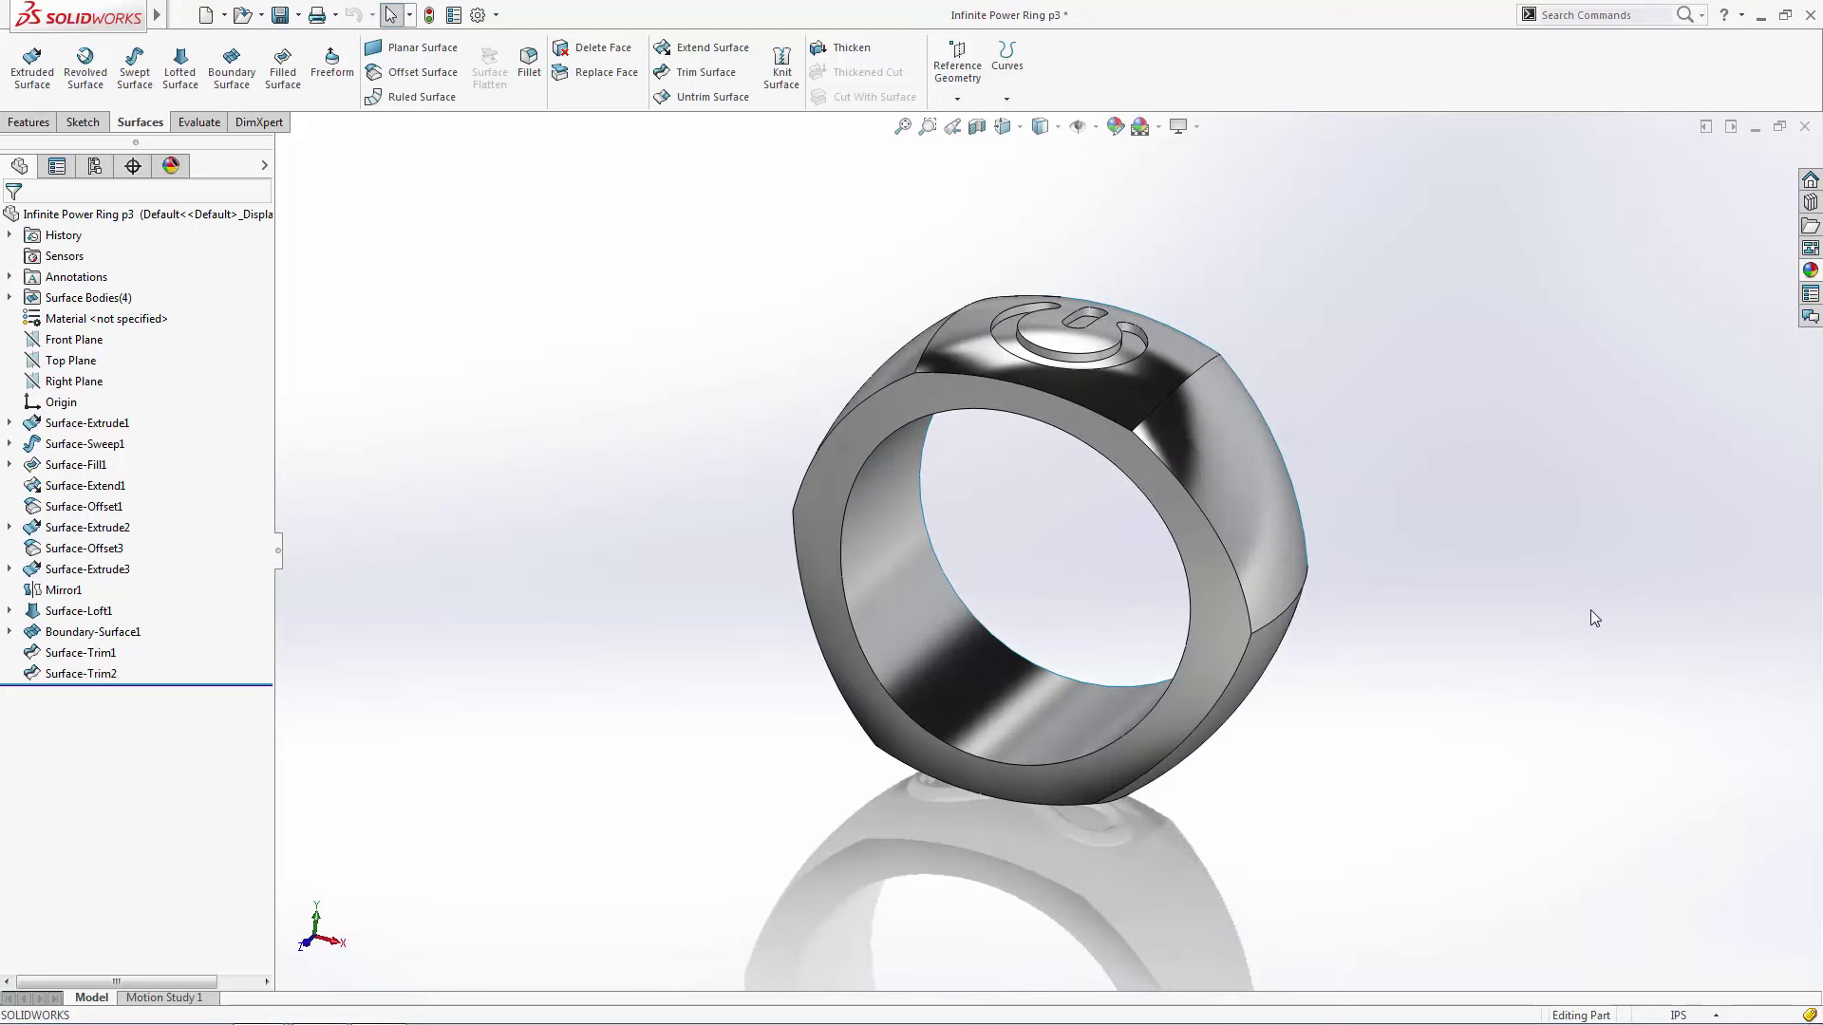
key(ctrl+7)
click(525, 67)
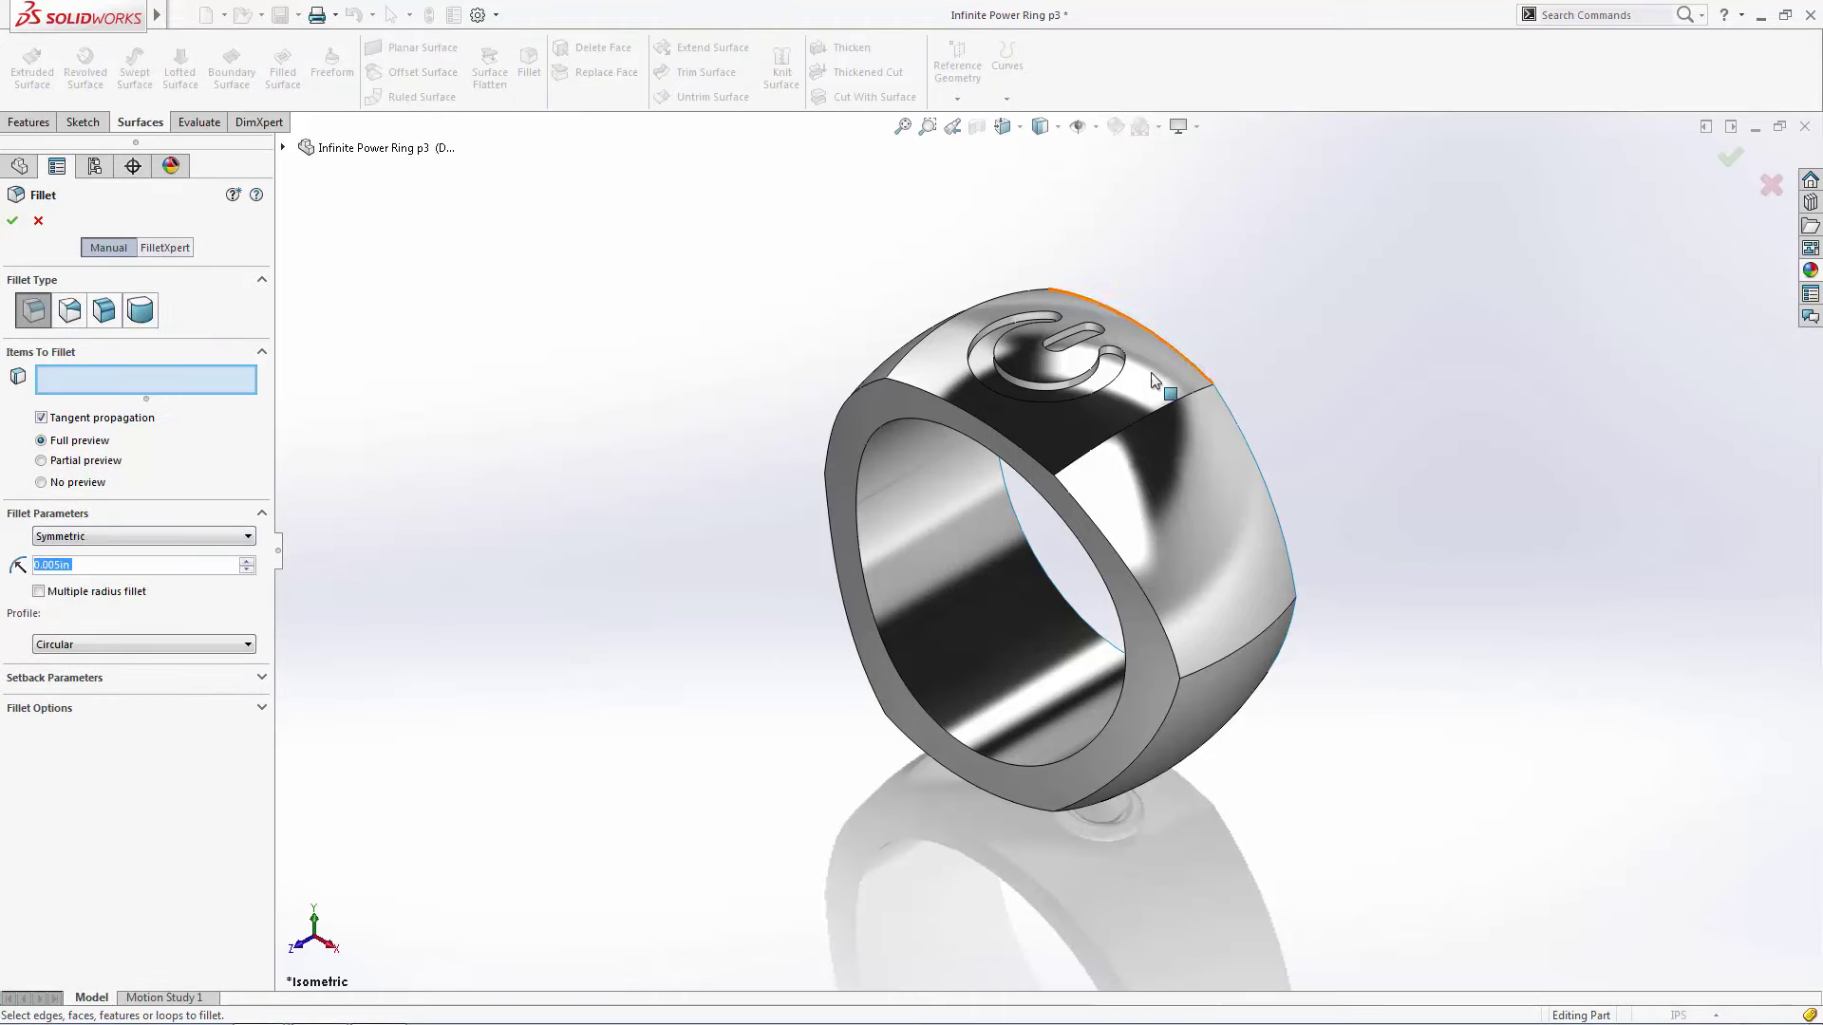
Select the spiral logo's two edges for a 0.005in fillet
scroll(1056, 403, down, 3)
click(1060, 399)
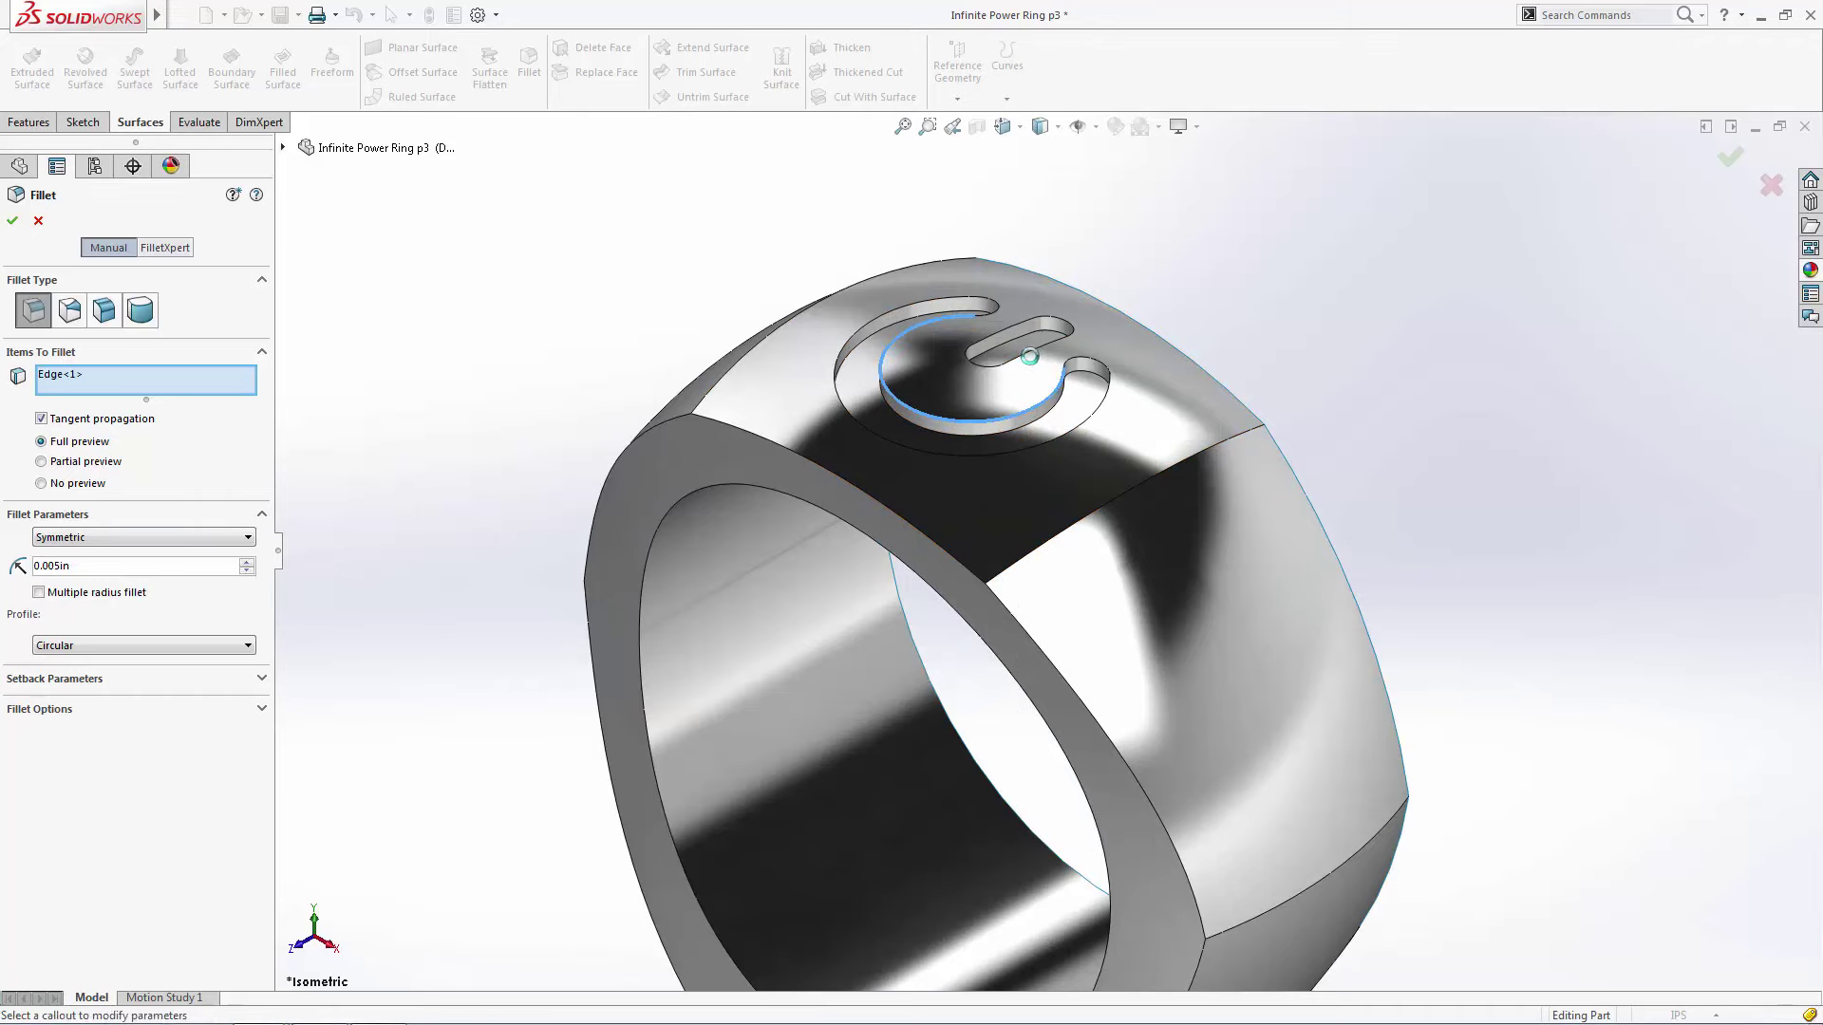
click(1033, 351)
scroll(1266, 725, up, 5)
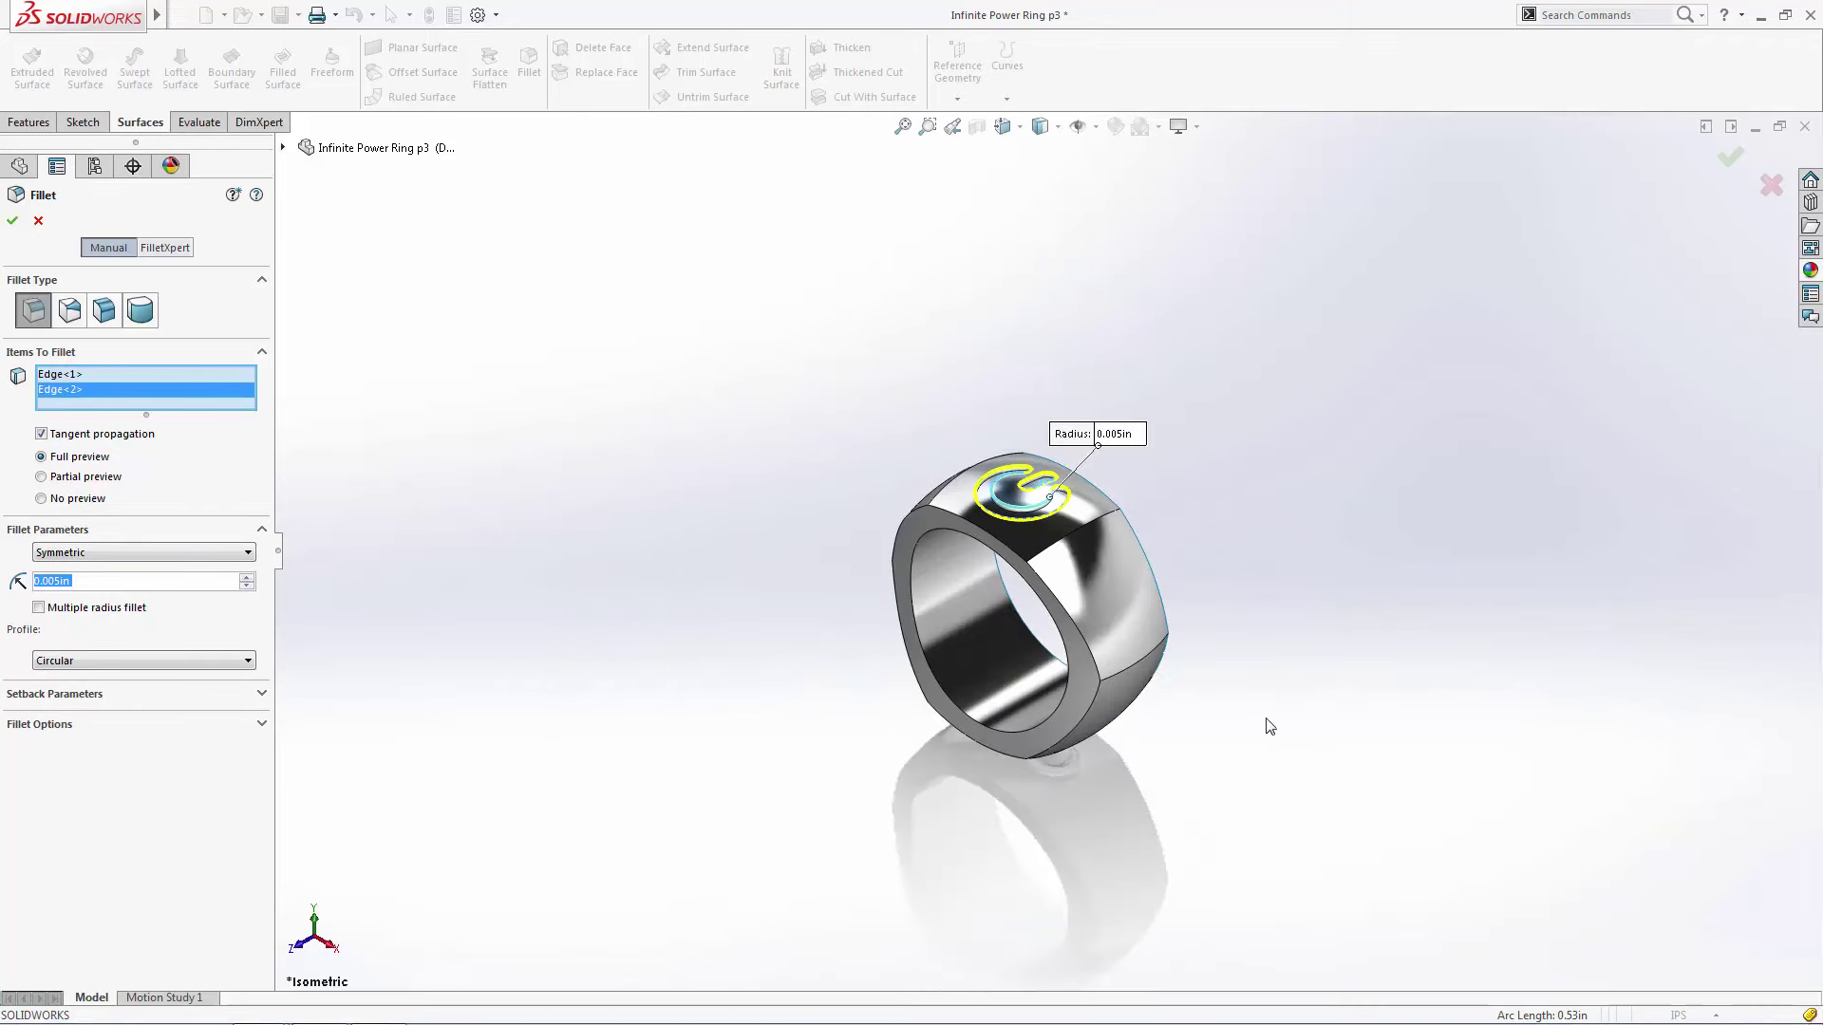
middle_drag(1267, 725, 1332, 329)
scroll(978, 464, down, 5)
Add the infinity emboss faces and edges to the fillet and accept it at 0.005in
click(1025, 493)
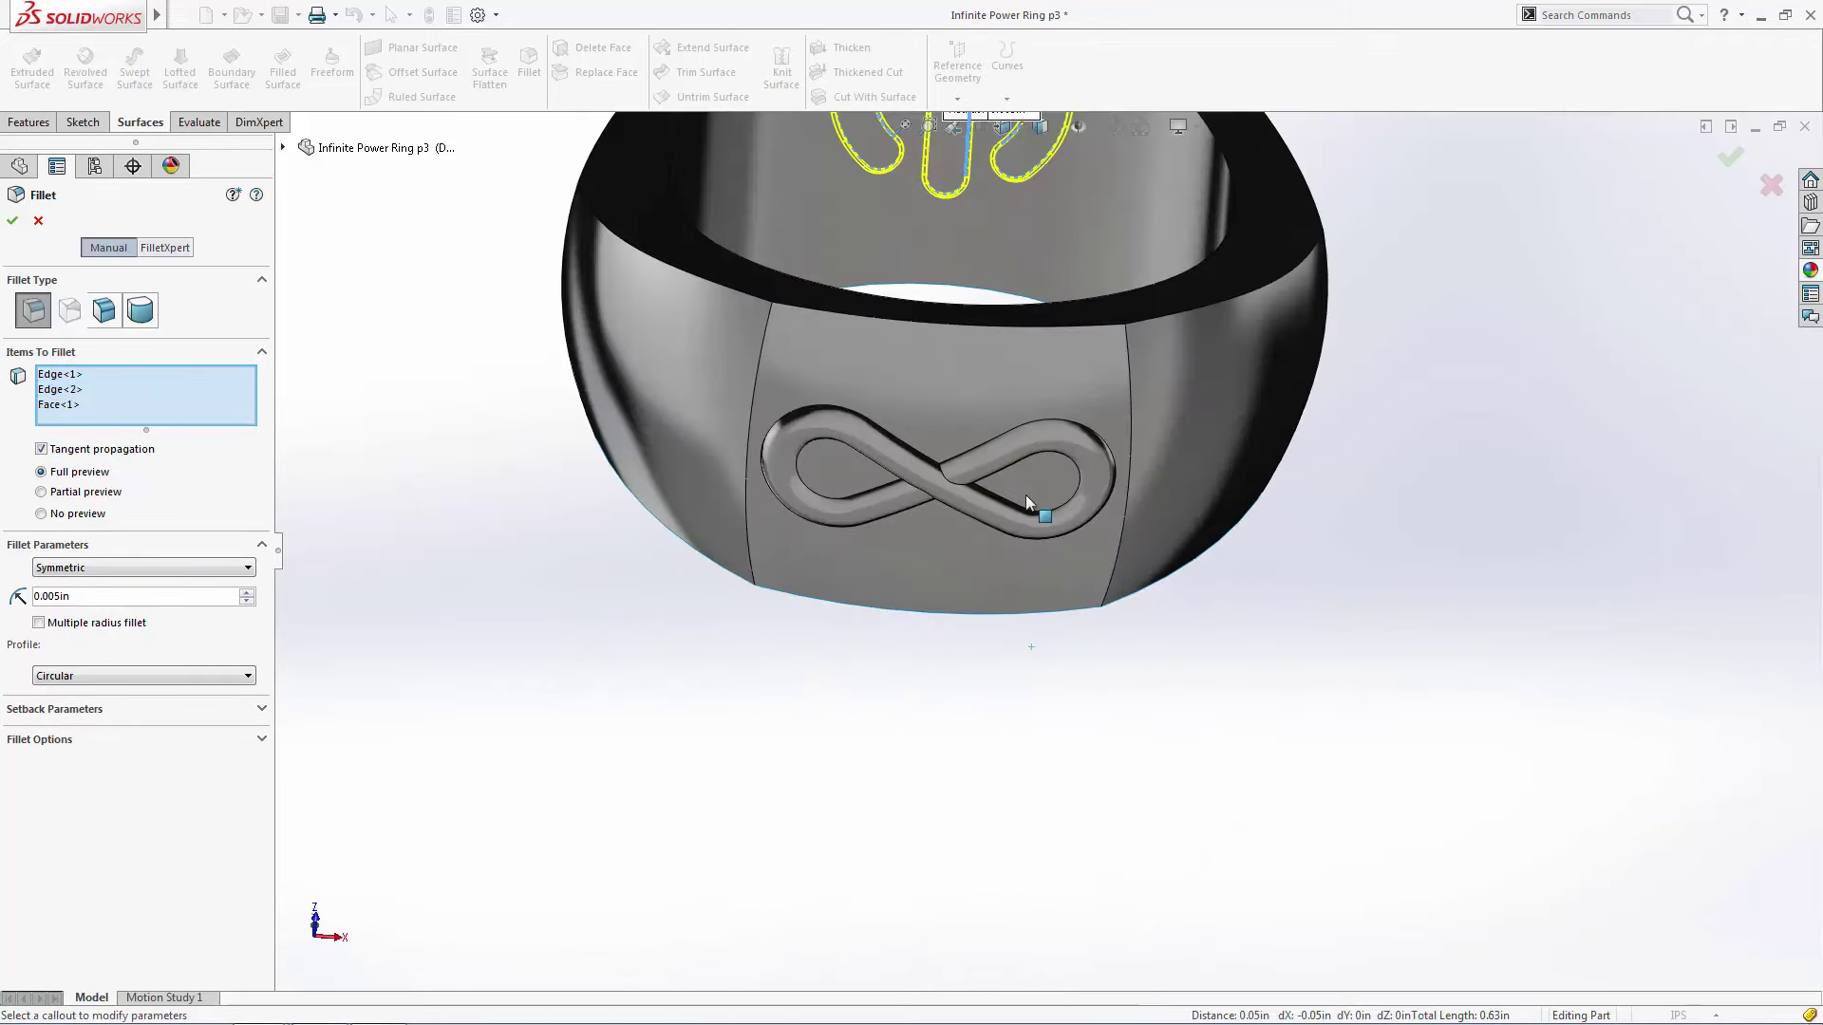
click(854, 479)
click(930, 468)
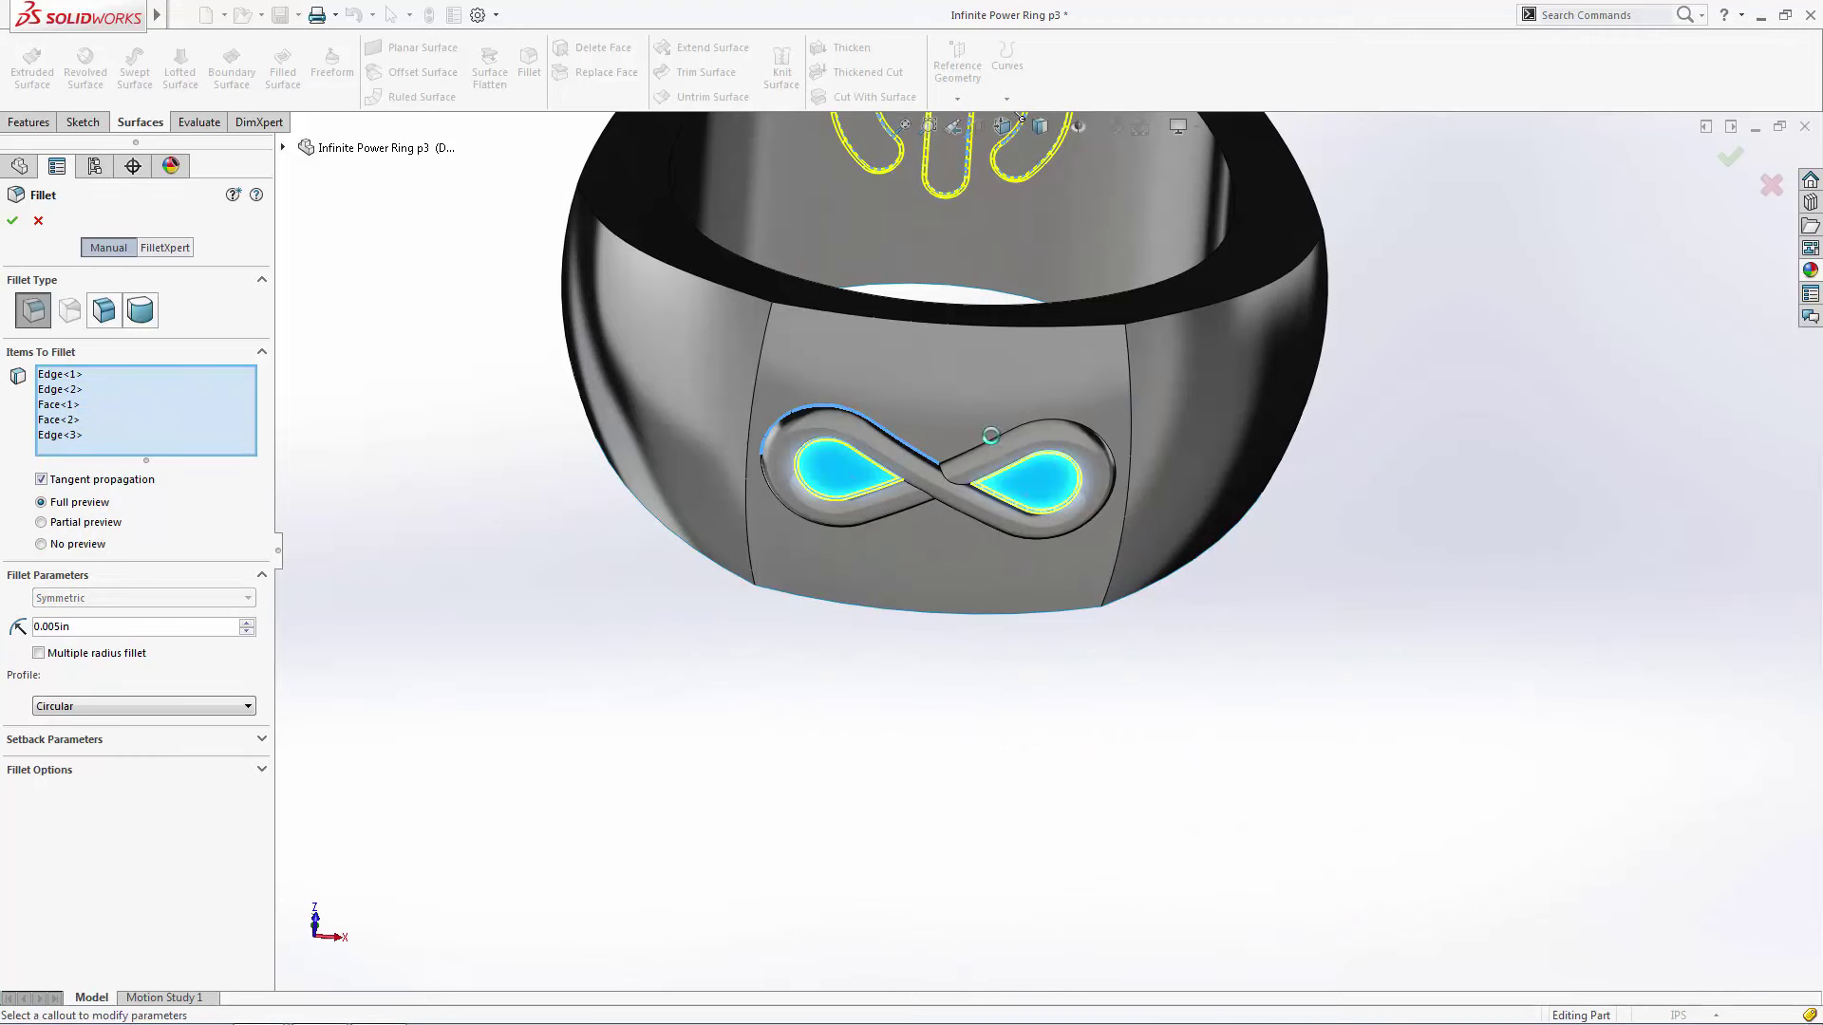
click(993, 440)
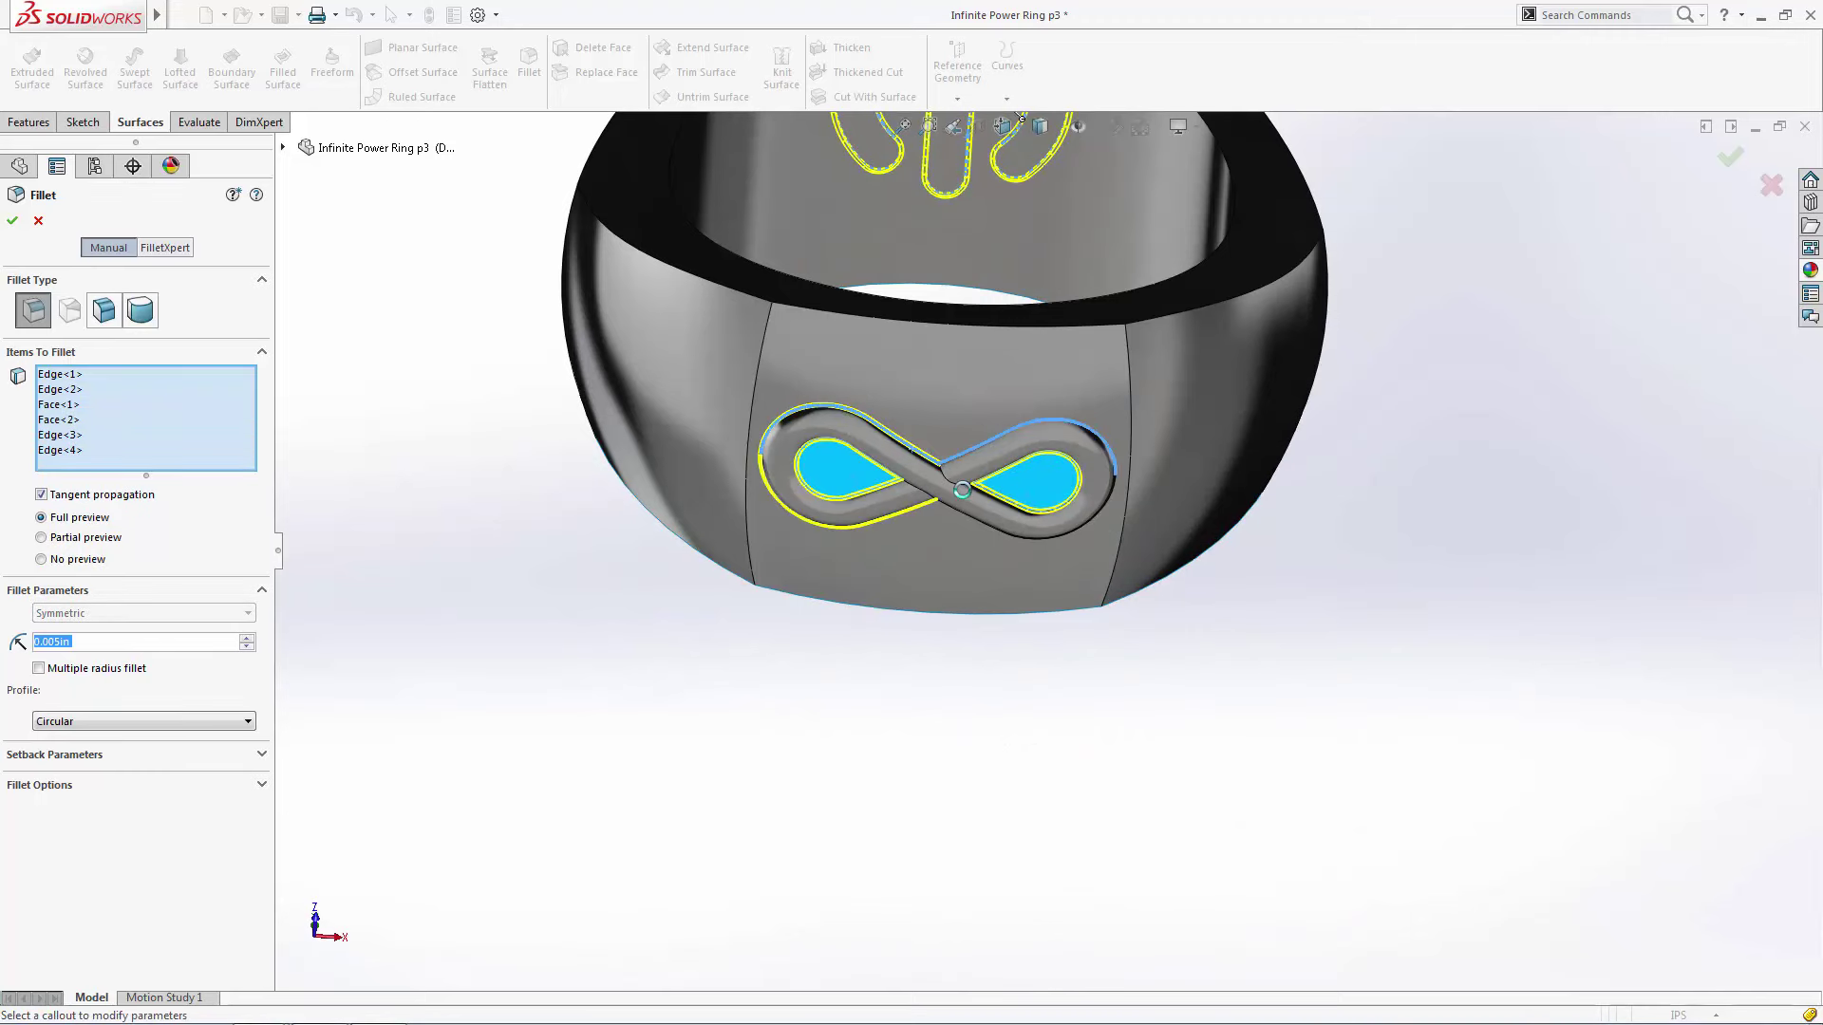
click(954, 484)
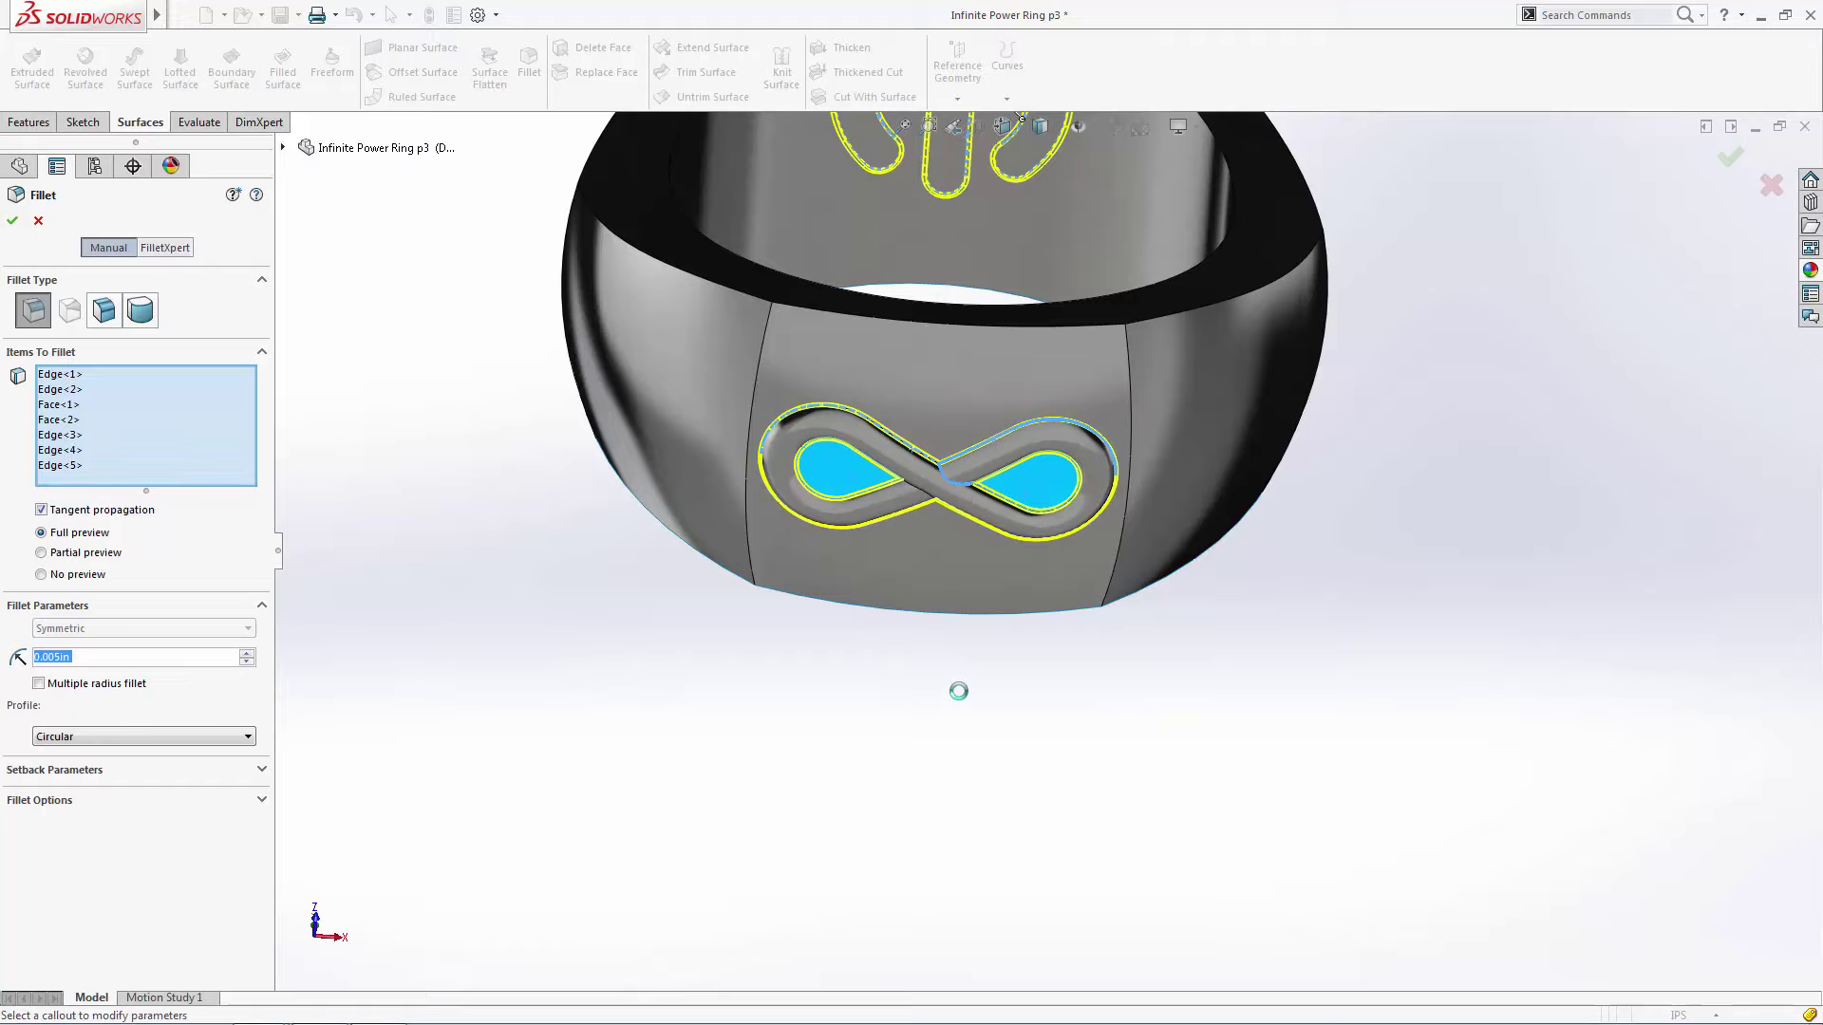
middle_drag(967, 740, 940, 494)
scroll(935, 472, up, 6)
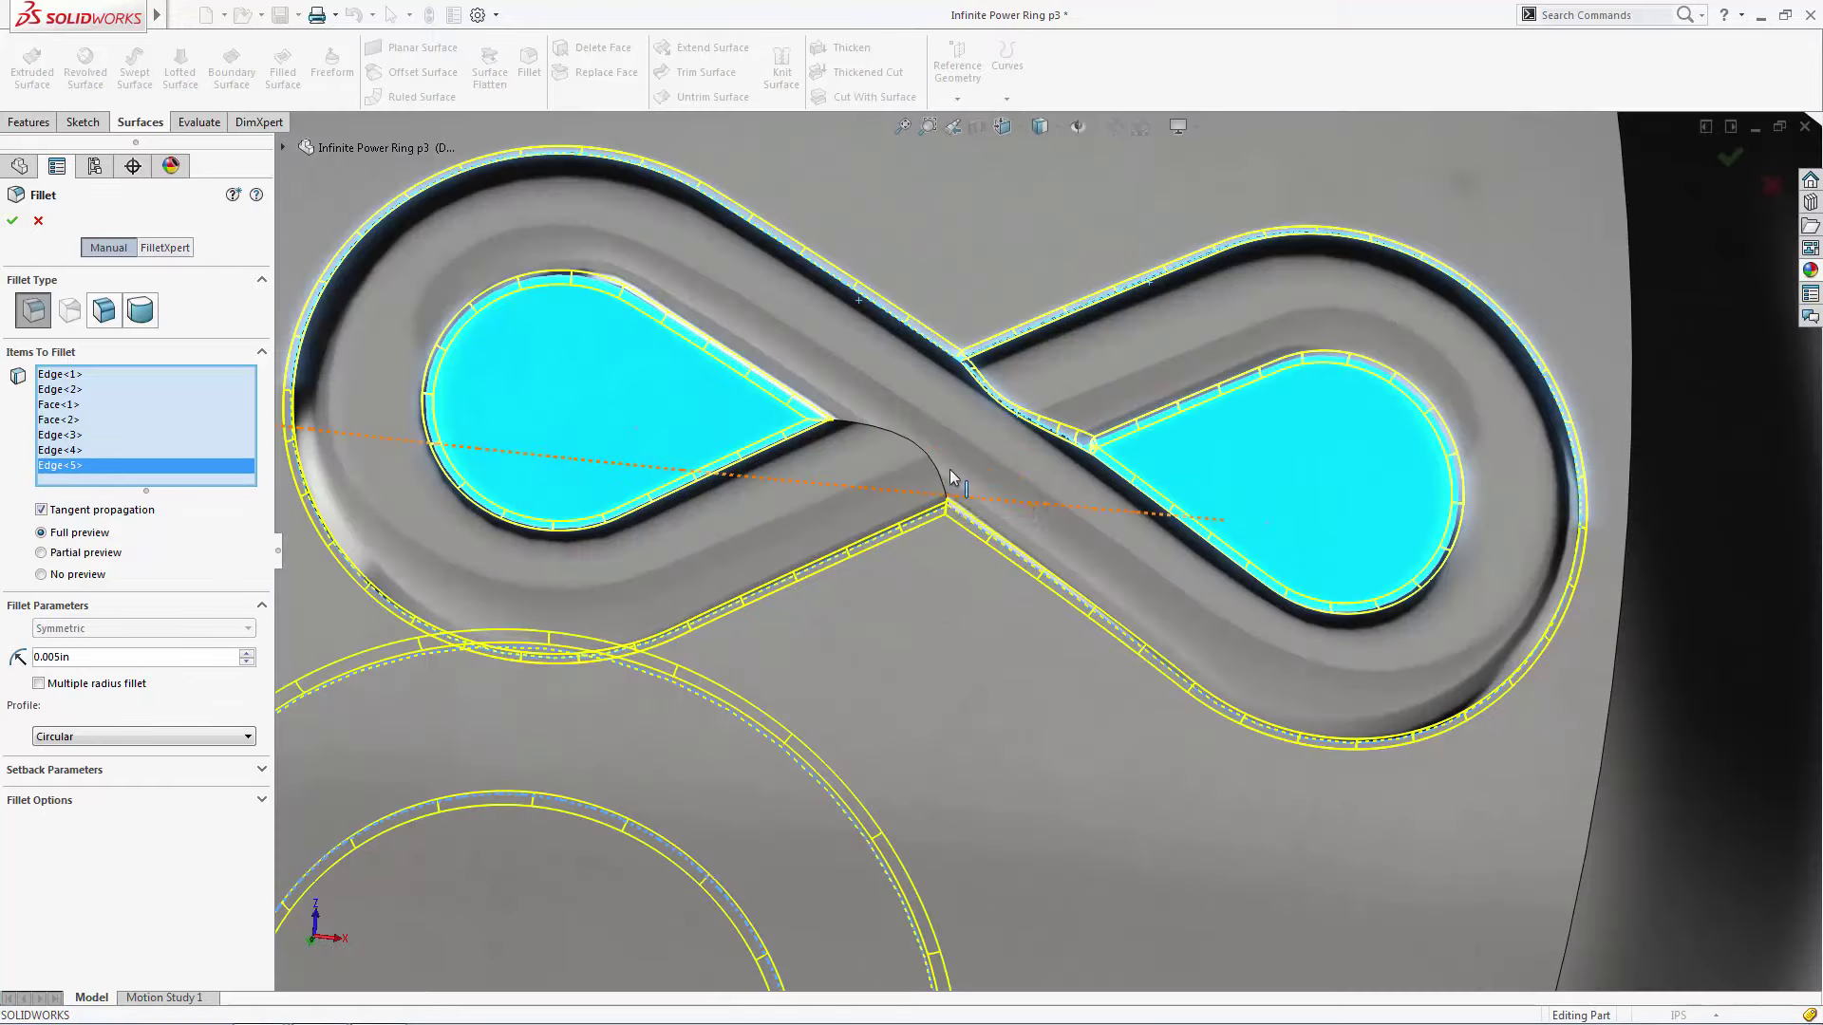
click(936, 474)
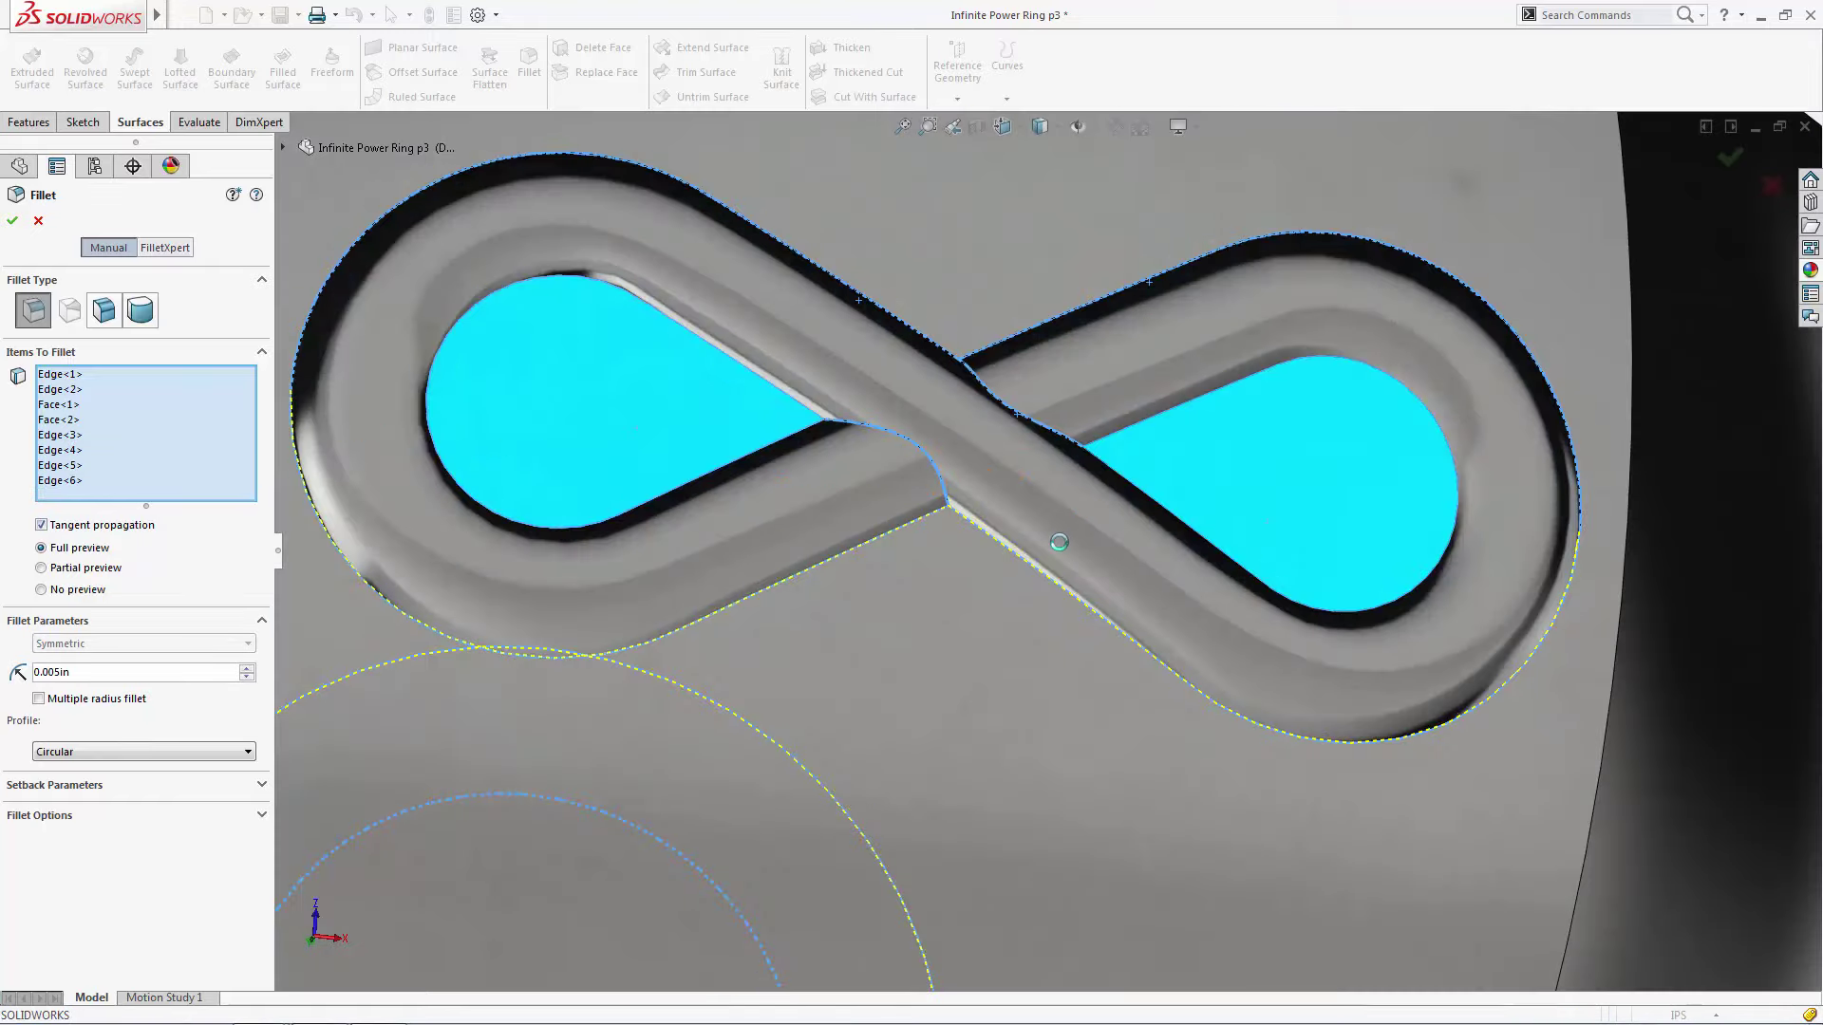
scroll(878, 380, down, 4)
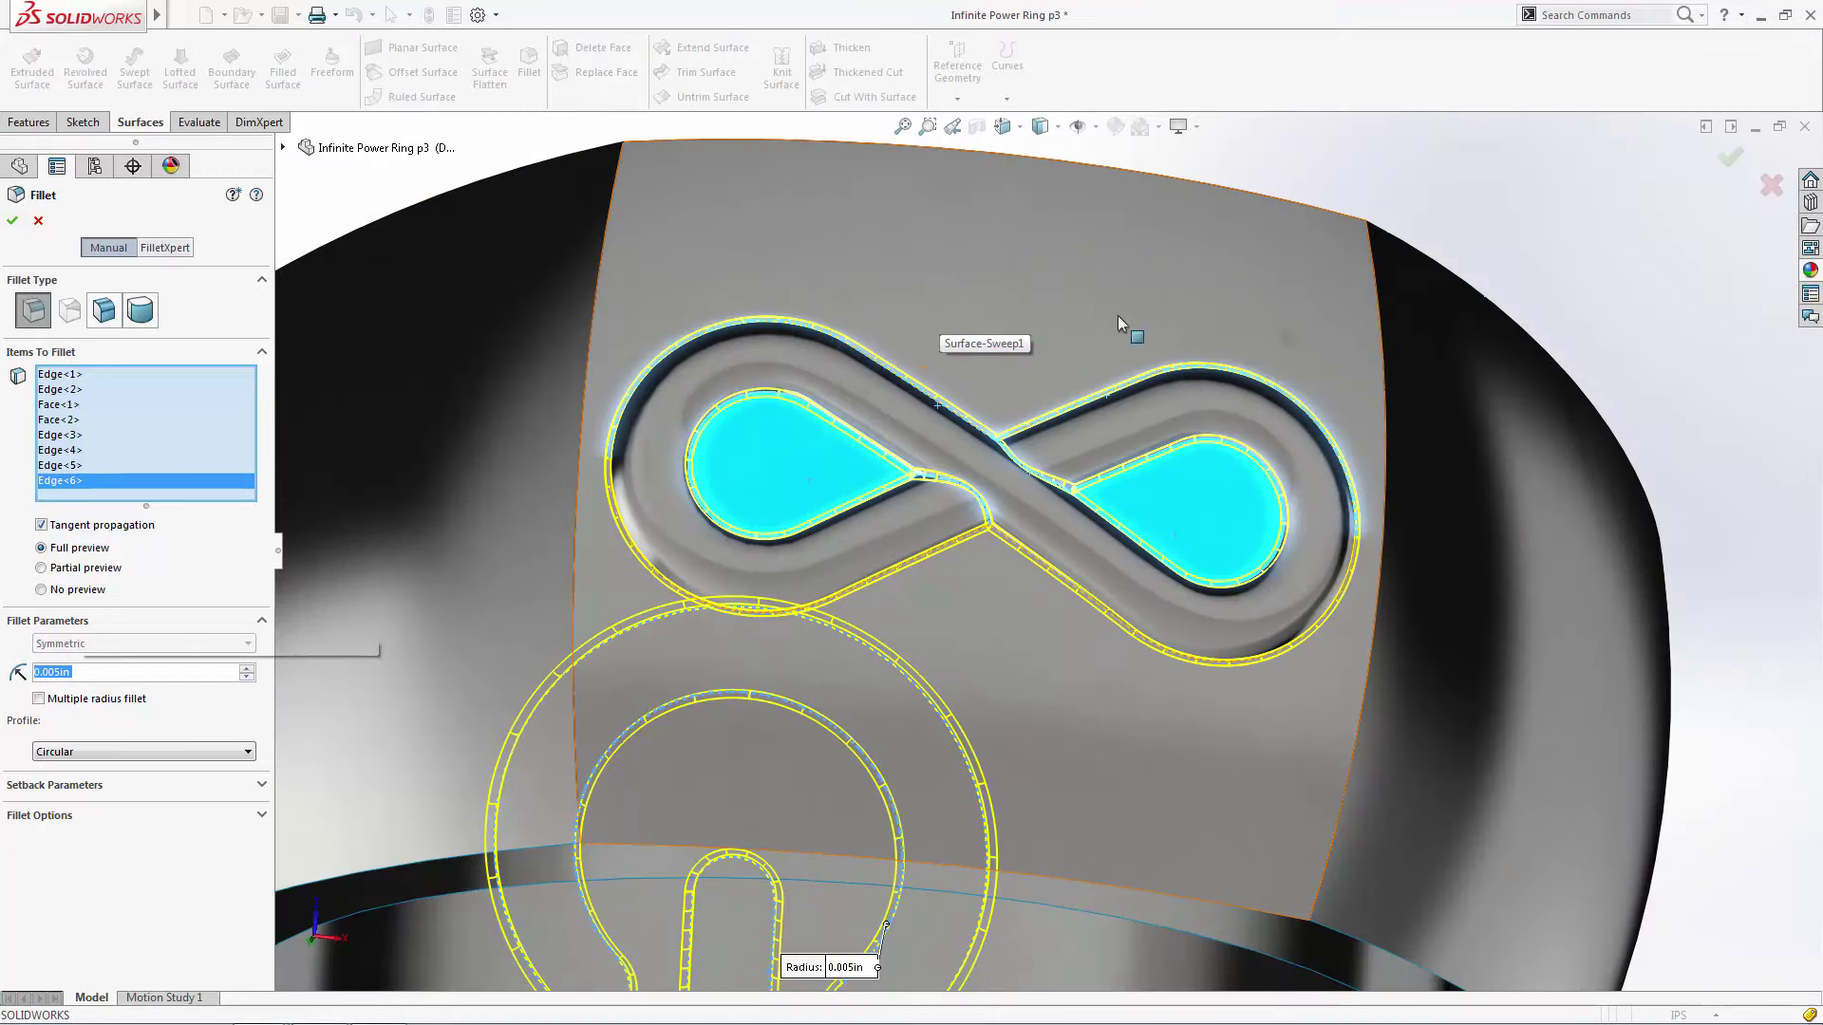
click(1730, 156)
Fillet the two power logo faces at 0.01in
key(ctrl+7)
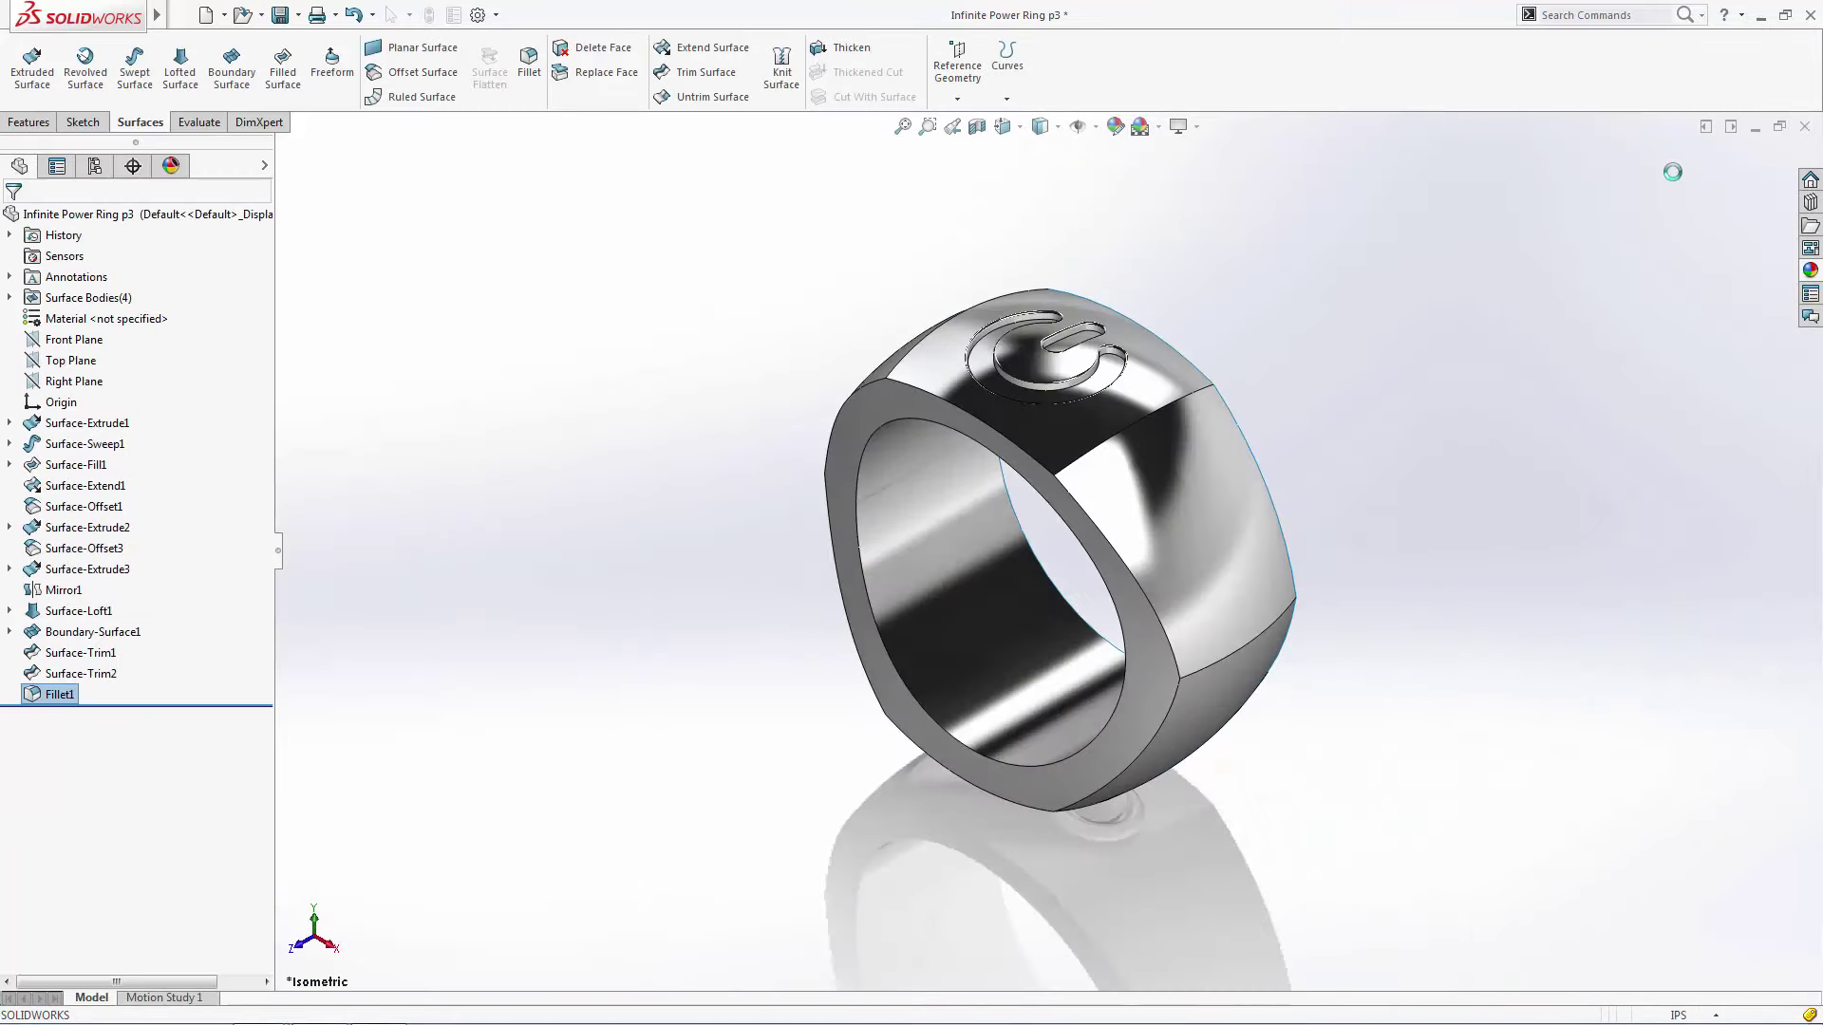
click(527, 67)
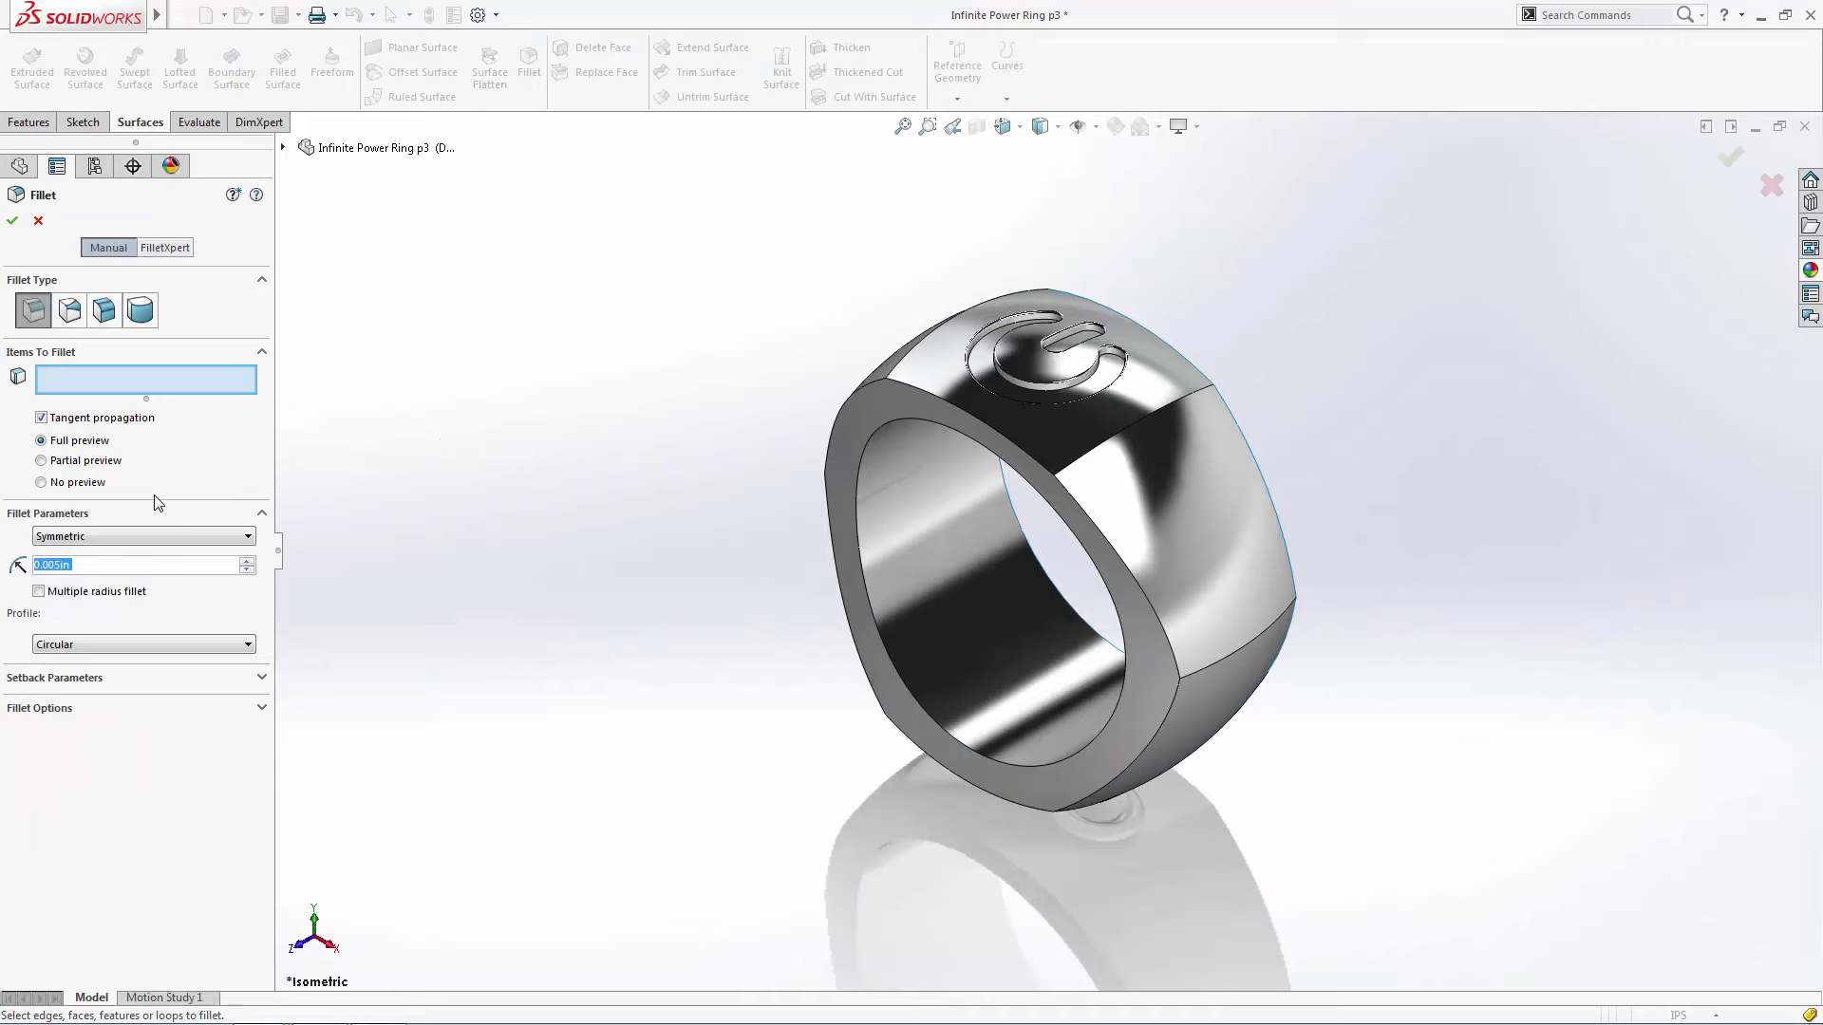
text(0.01)
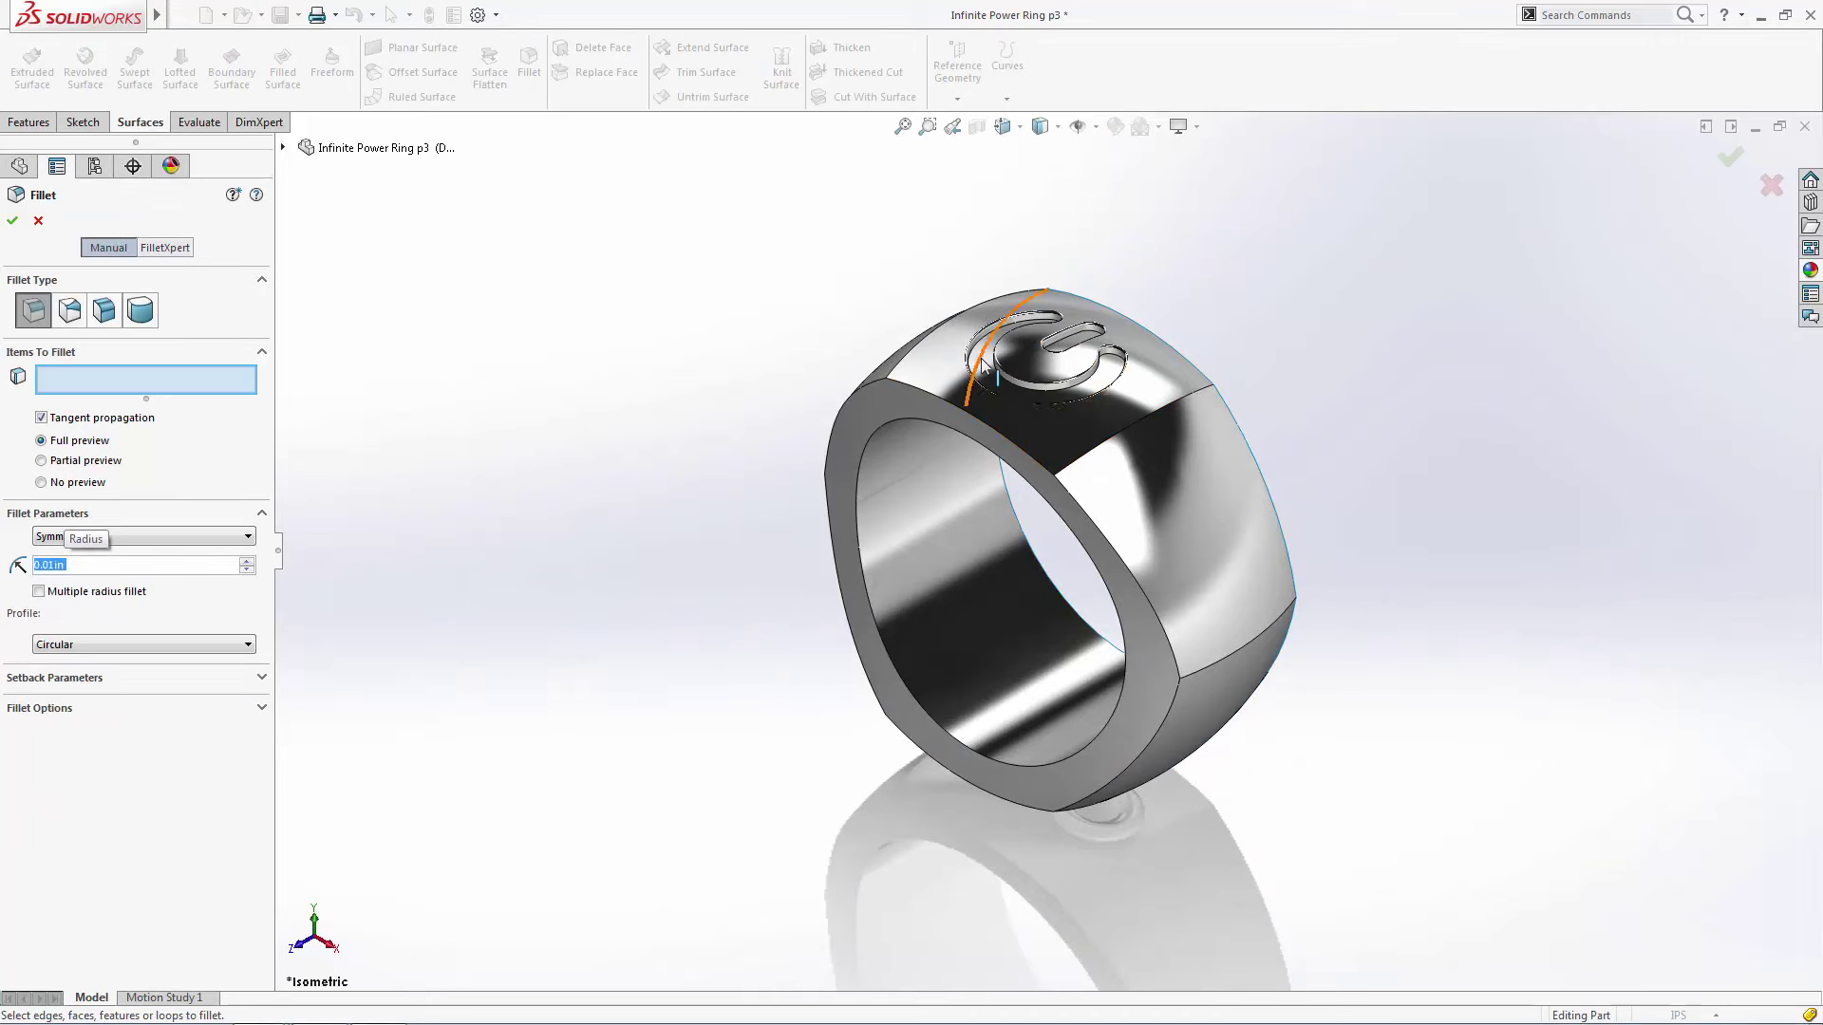
click(983, 370)
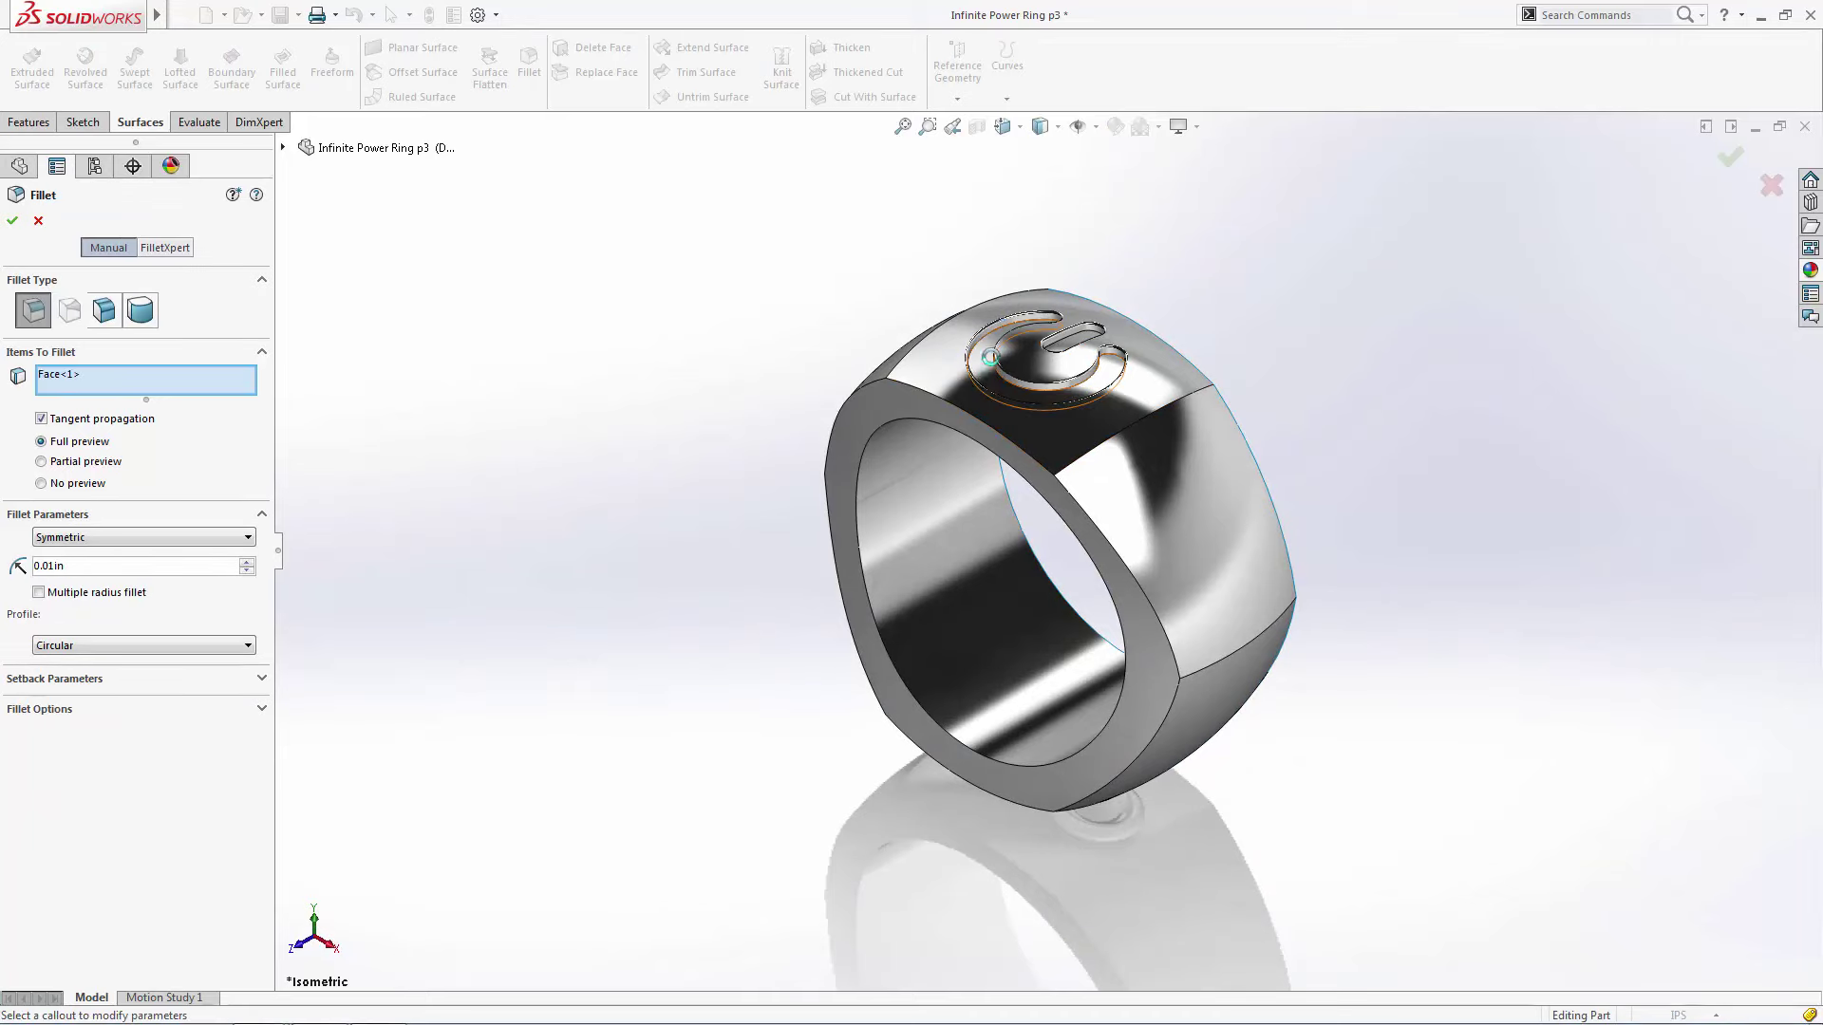
click(1081, 330)
key(Return)
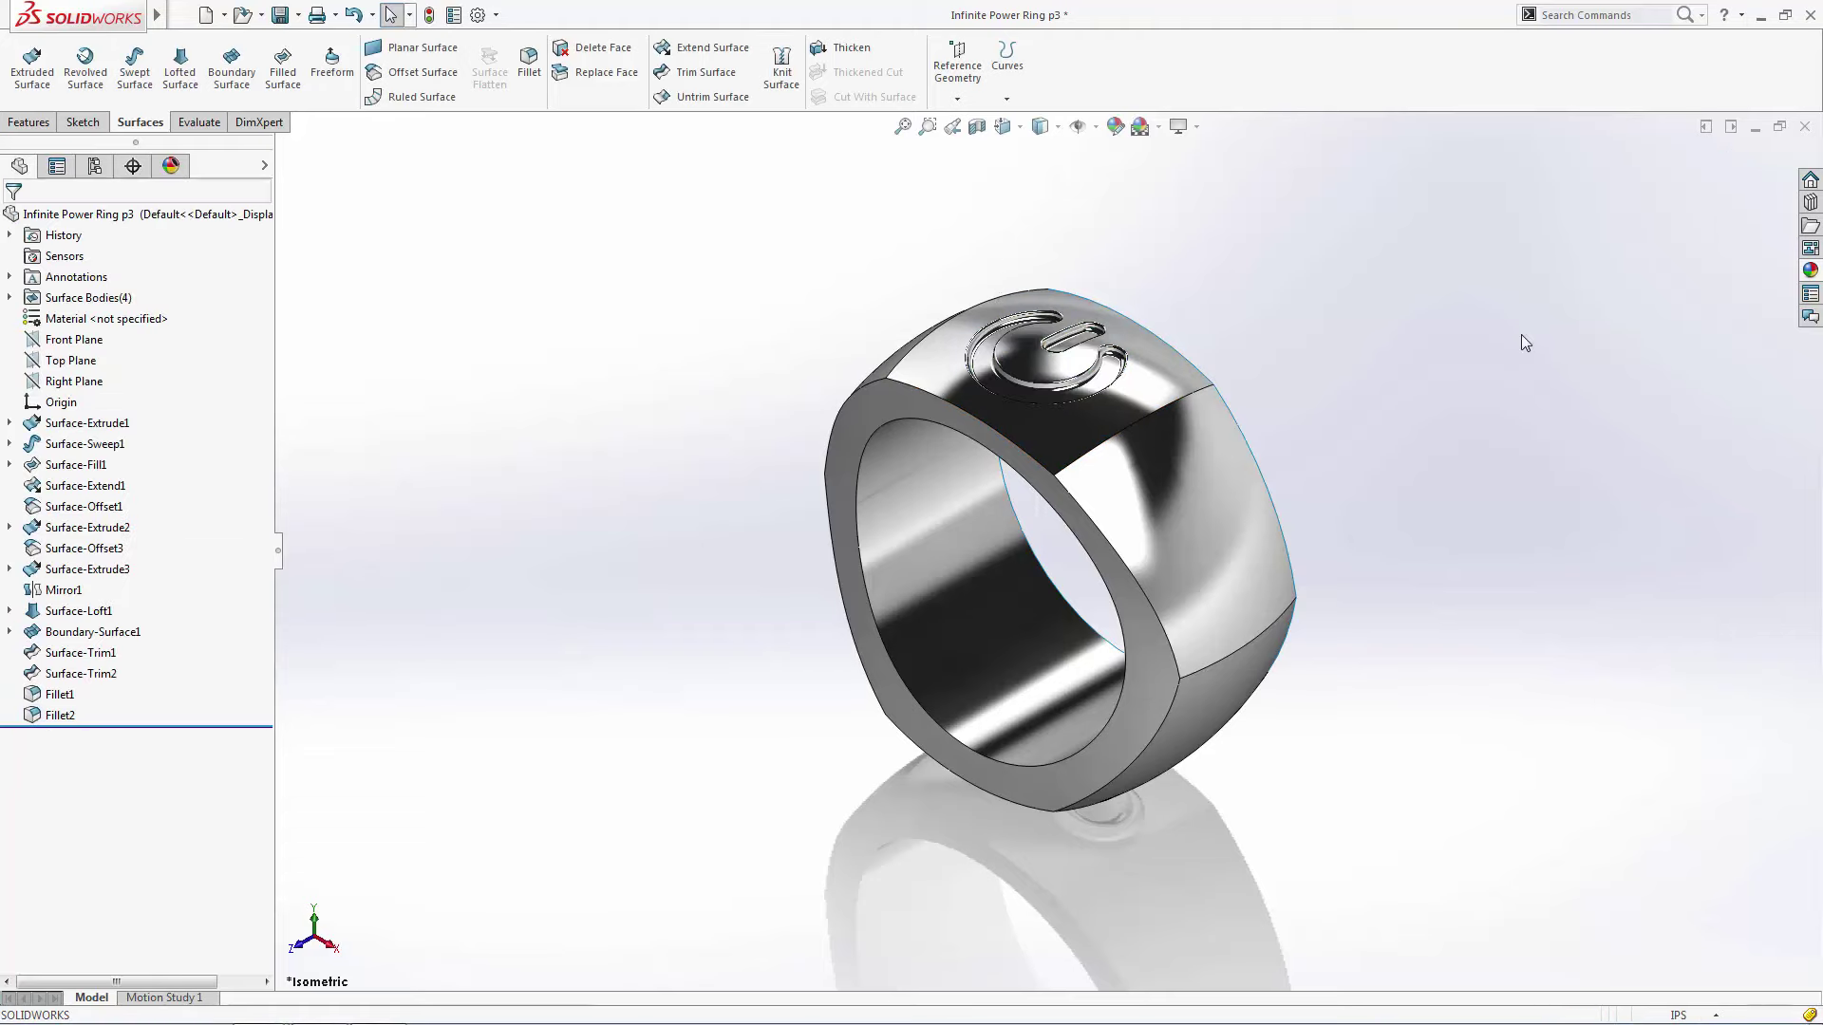
Create a planar surface bounded by the ring's open outer edge loop and its inner edge
middle_drag(1493, 662, 1269, 629)
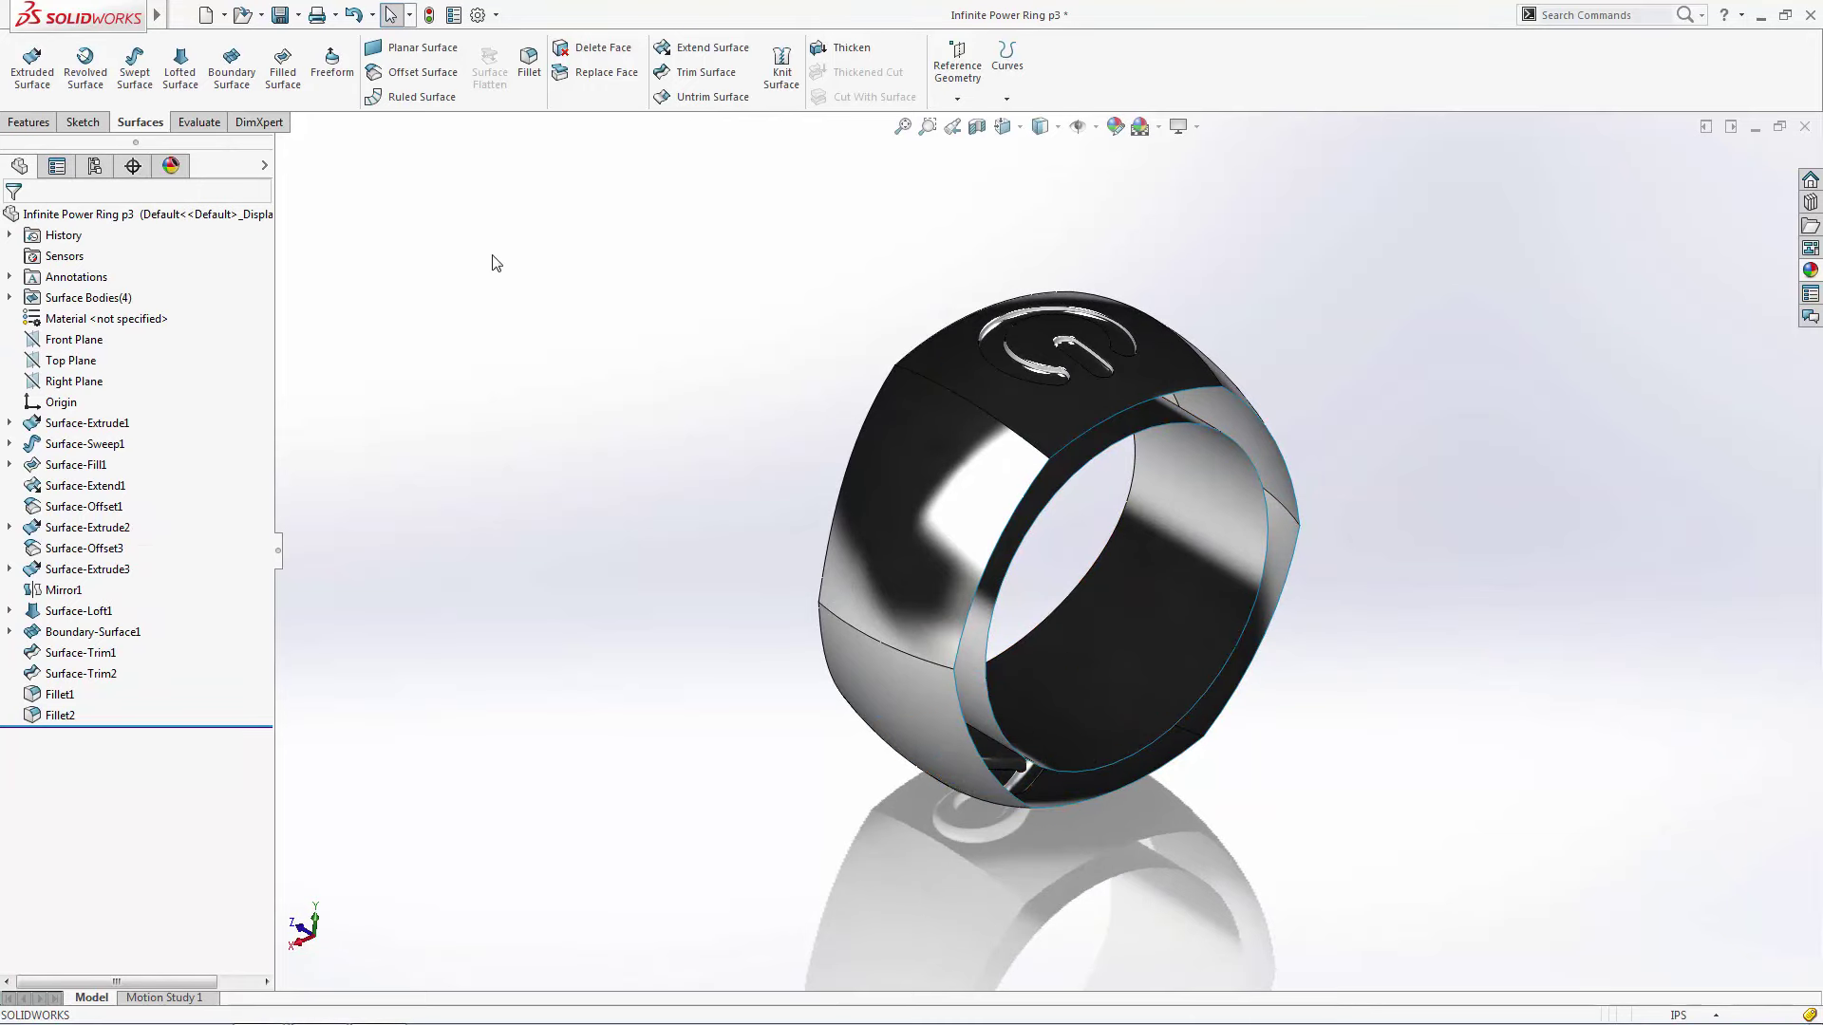
click(423, 47)
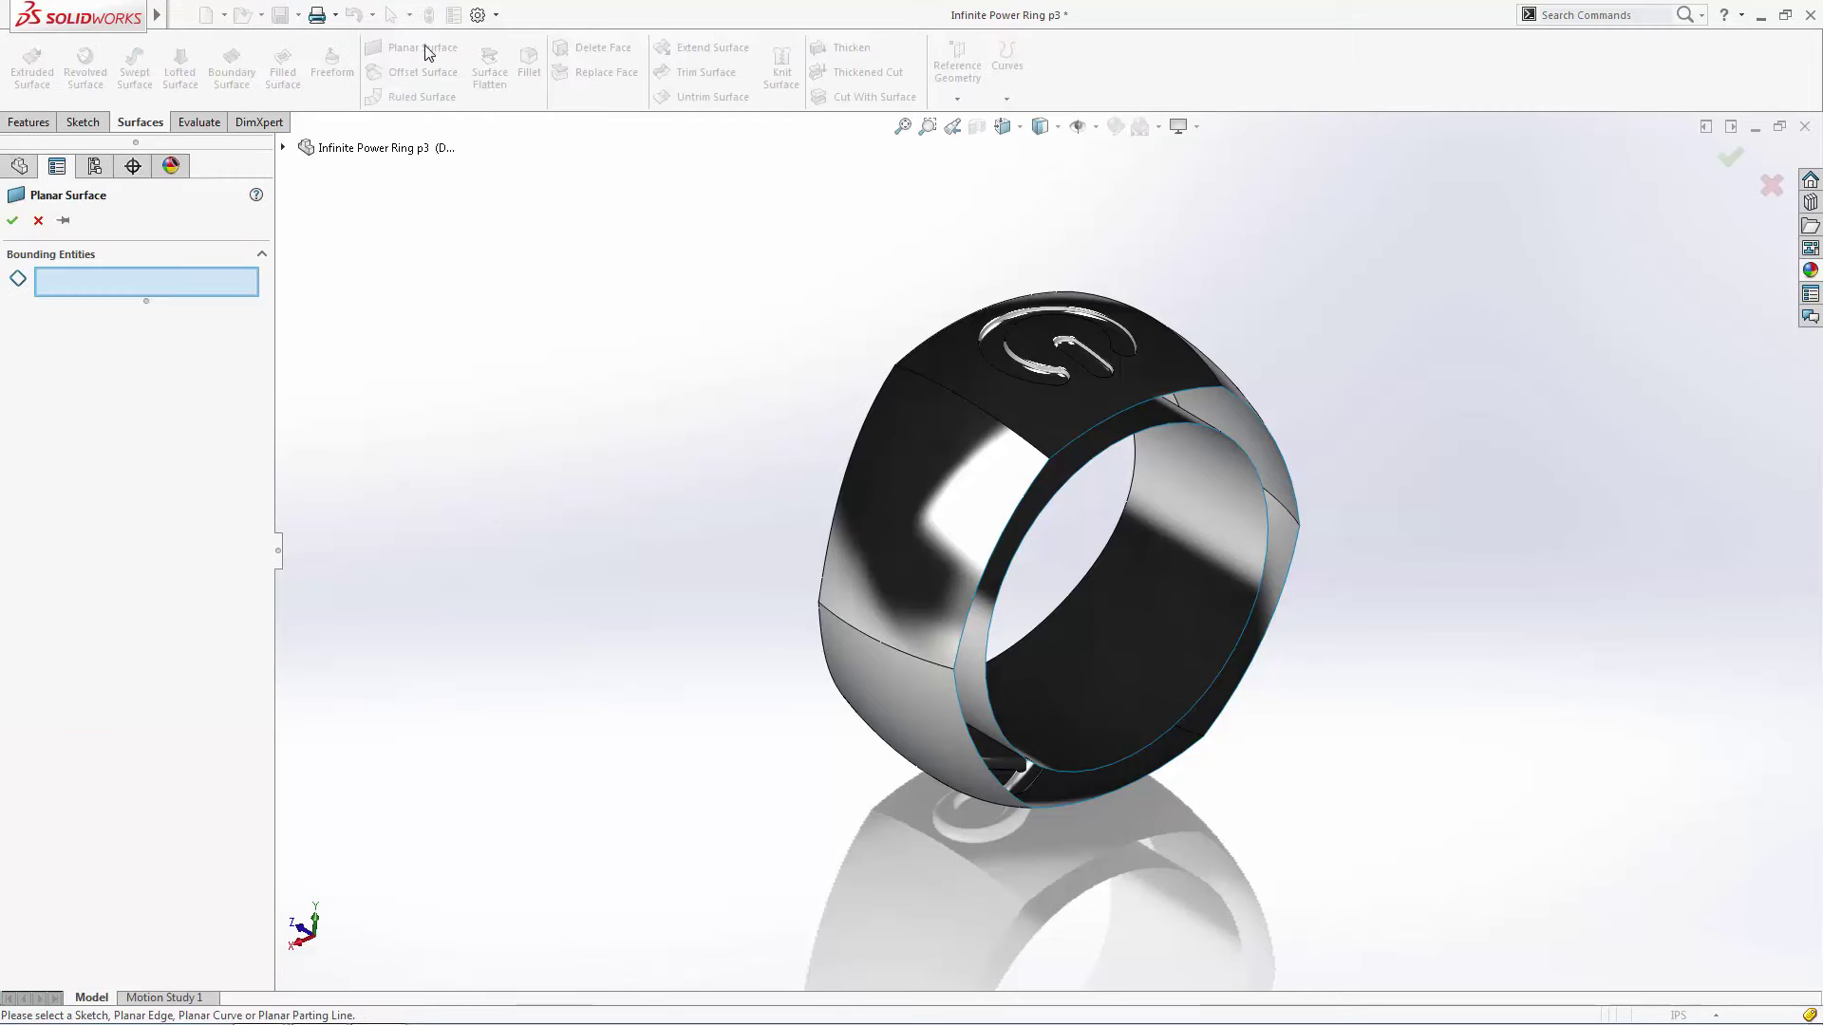
right_click(1287, 465)
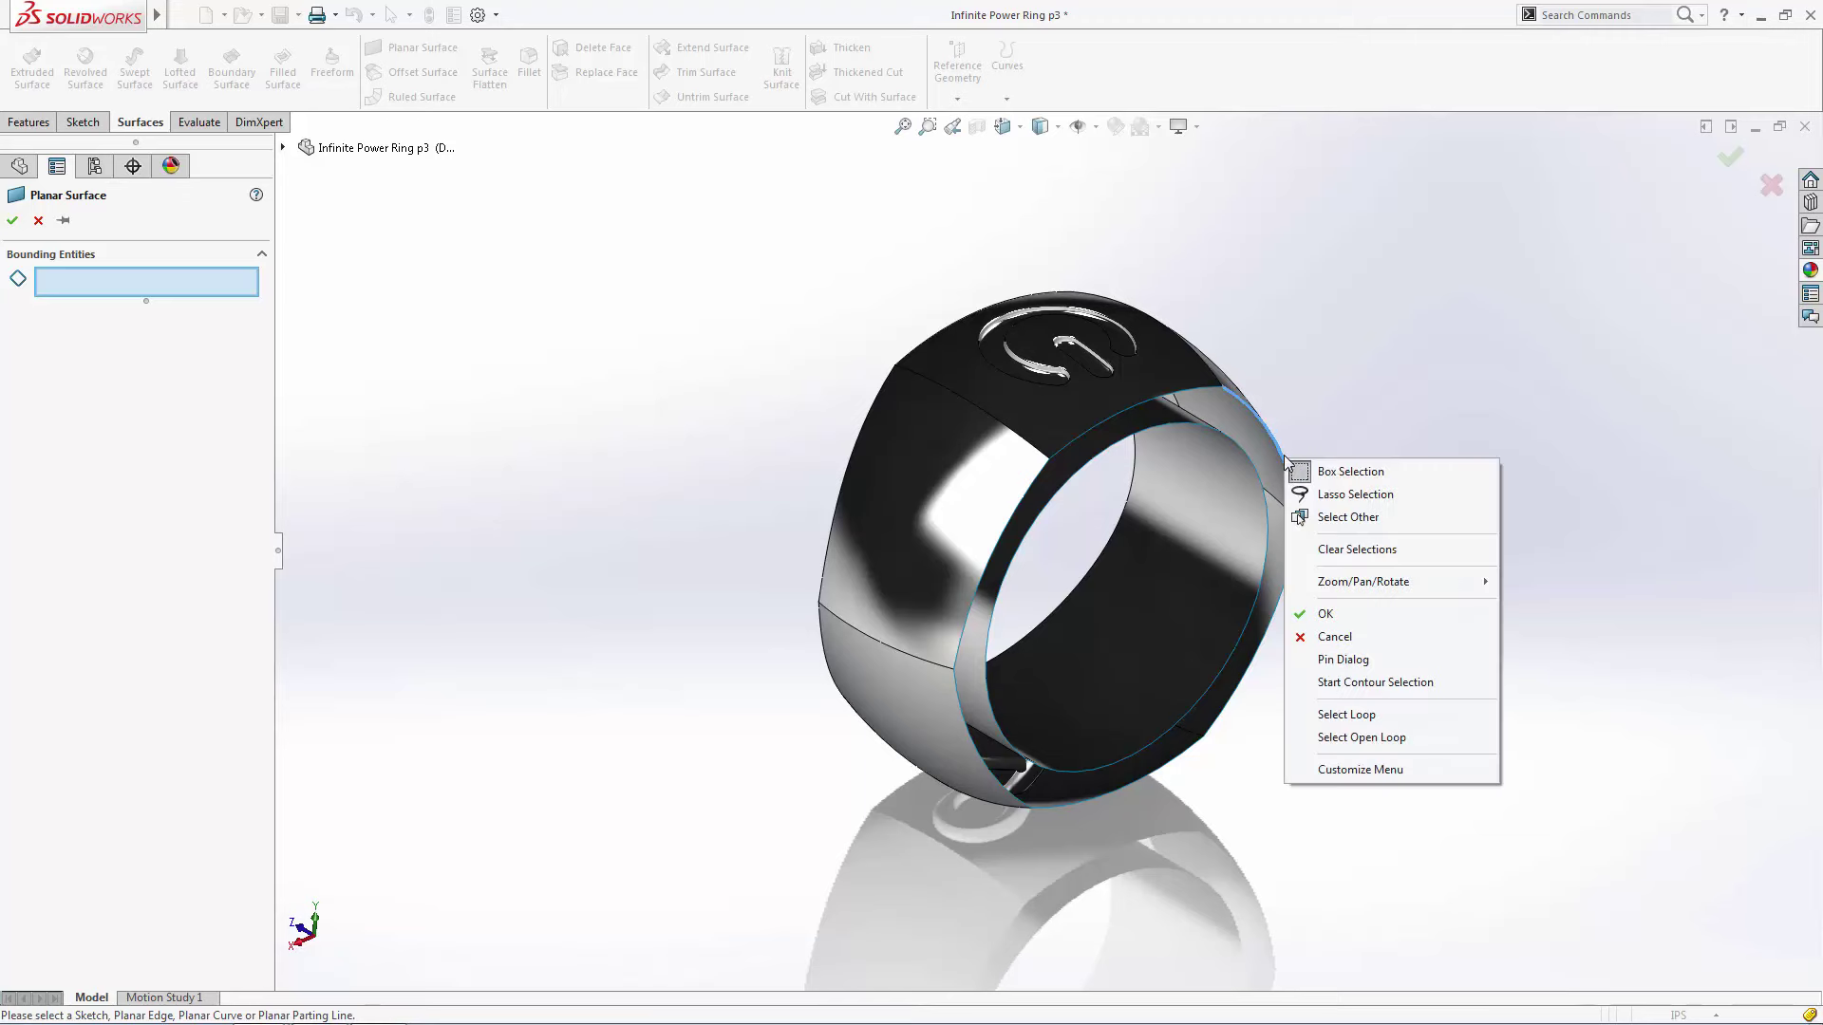
click(1385, 737)
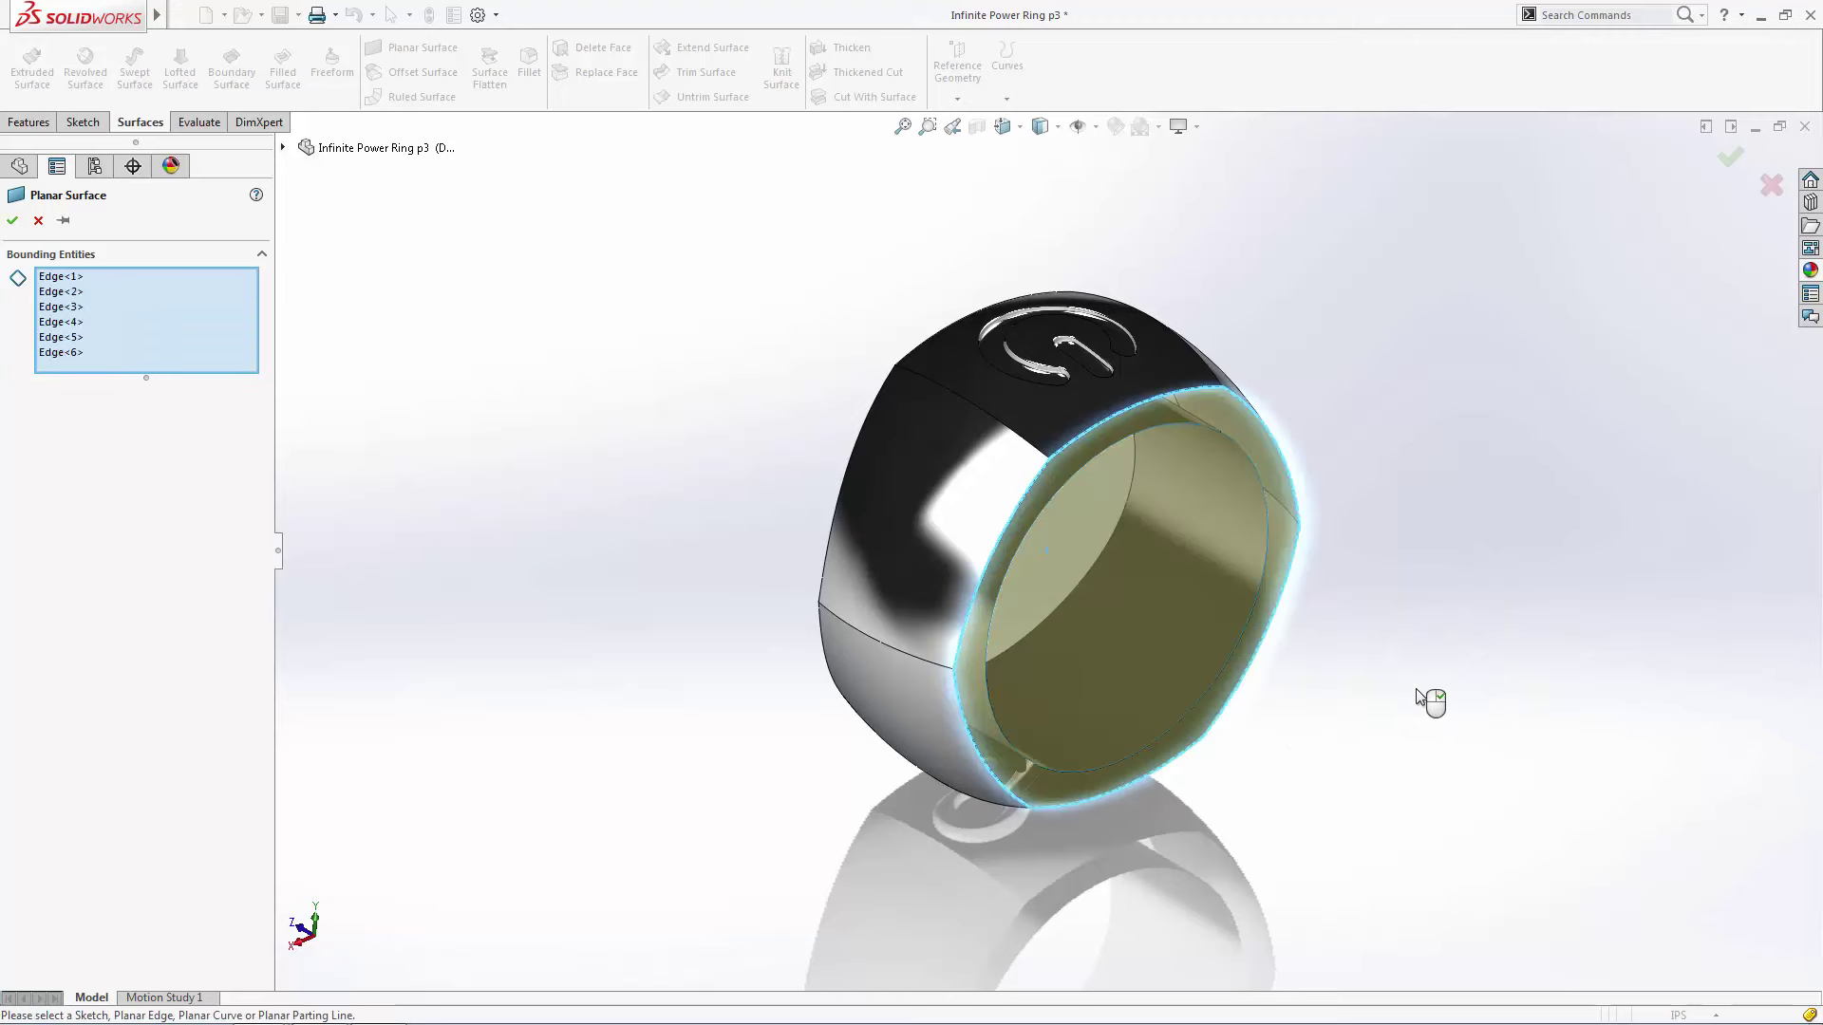
click(1262, 499)
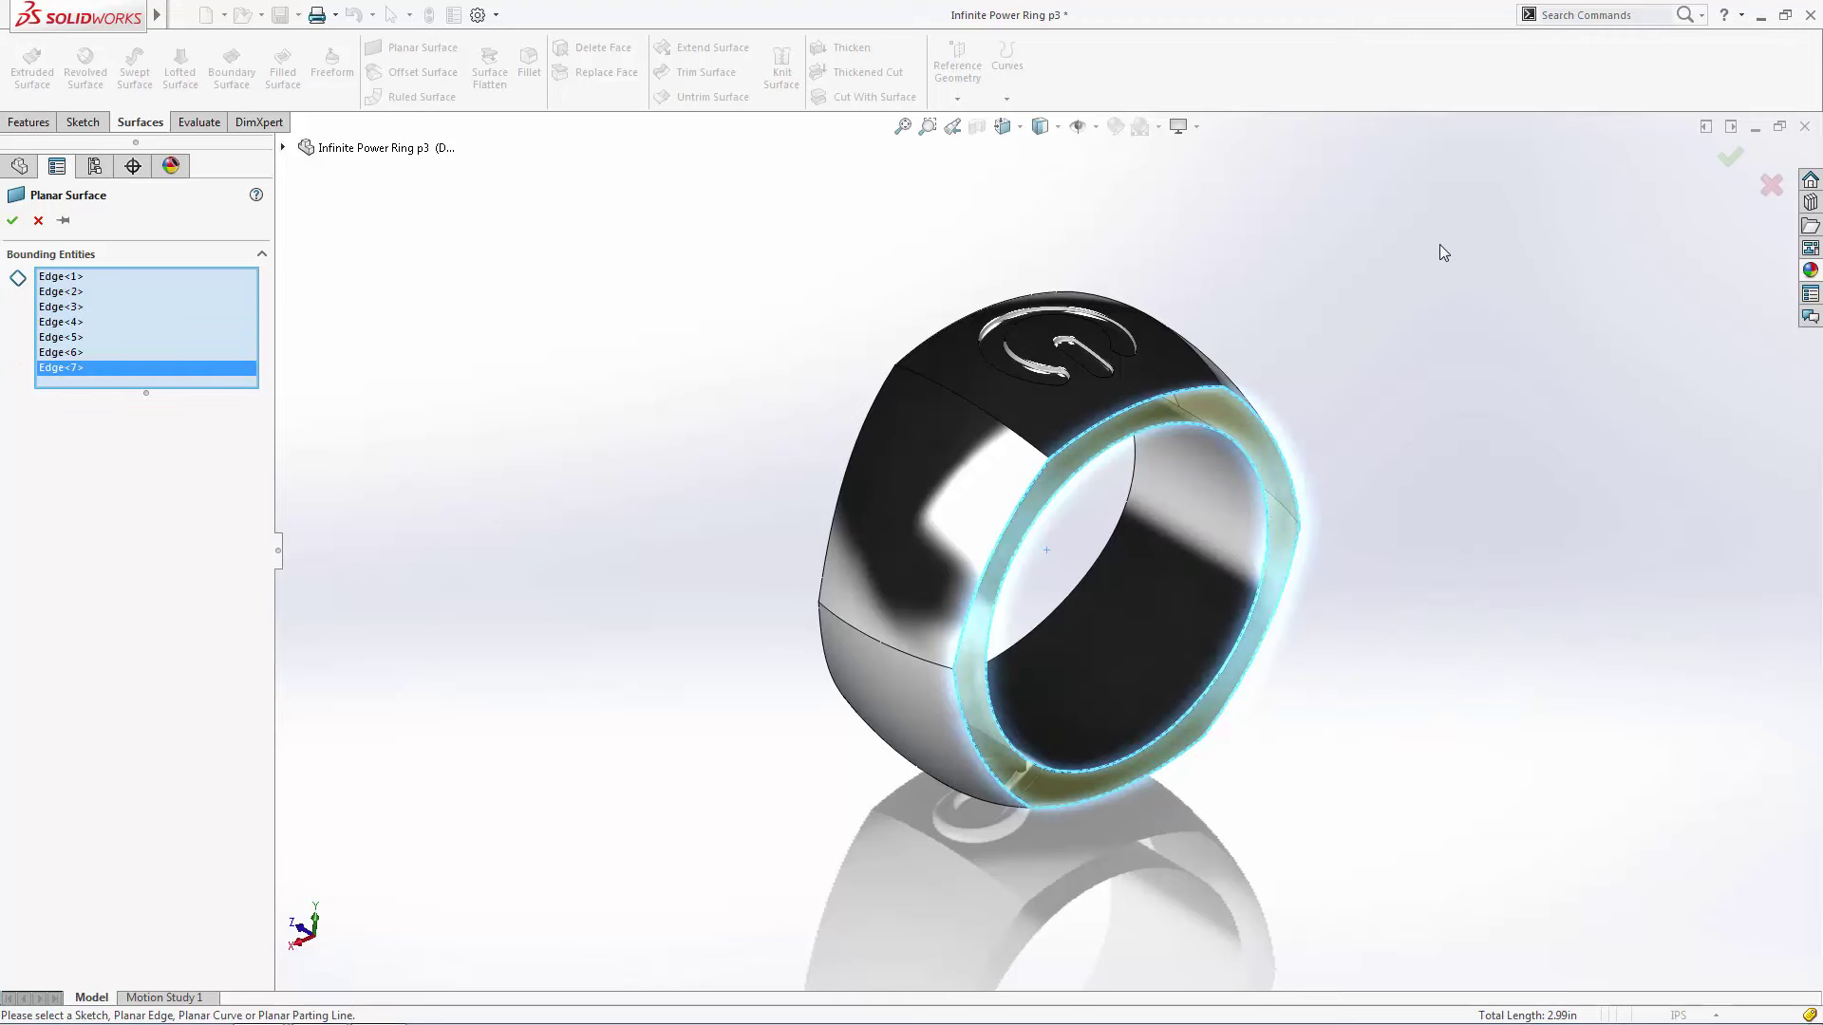
click(1726, 157)
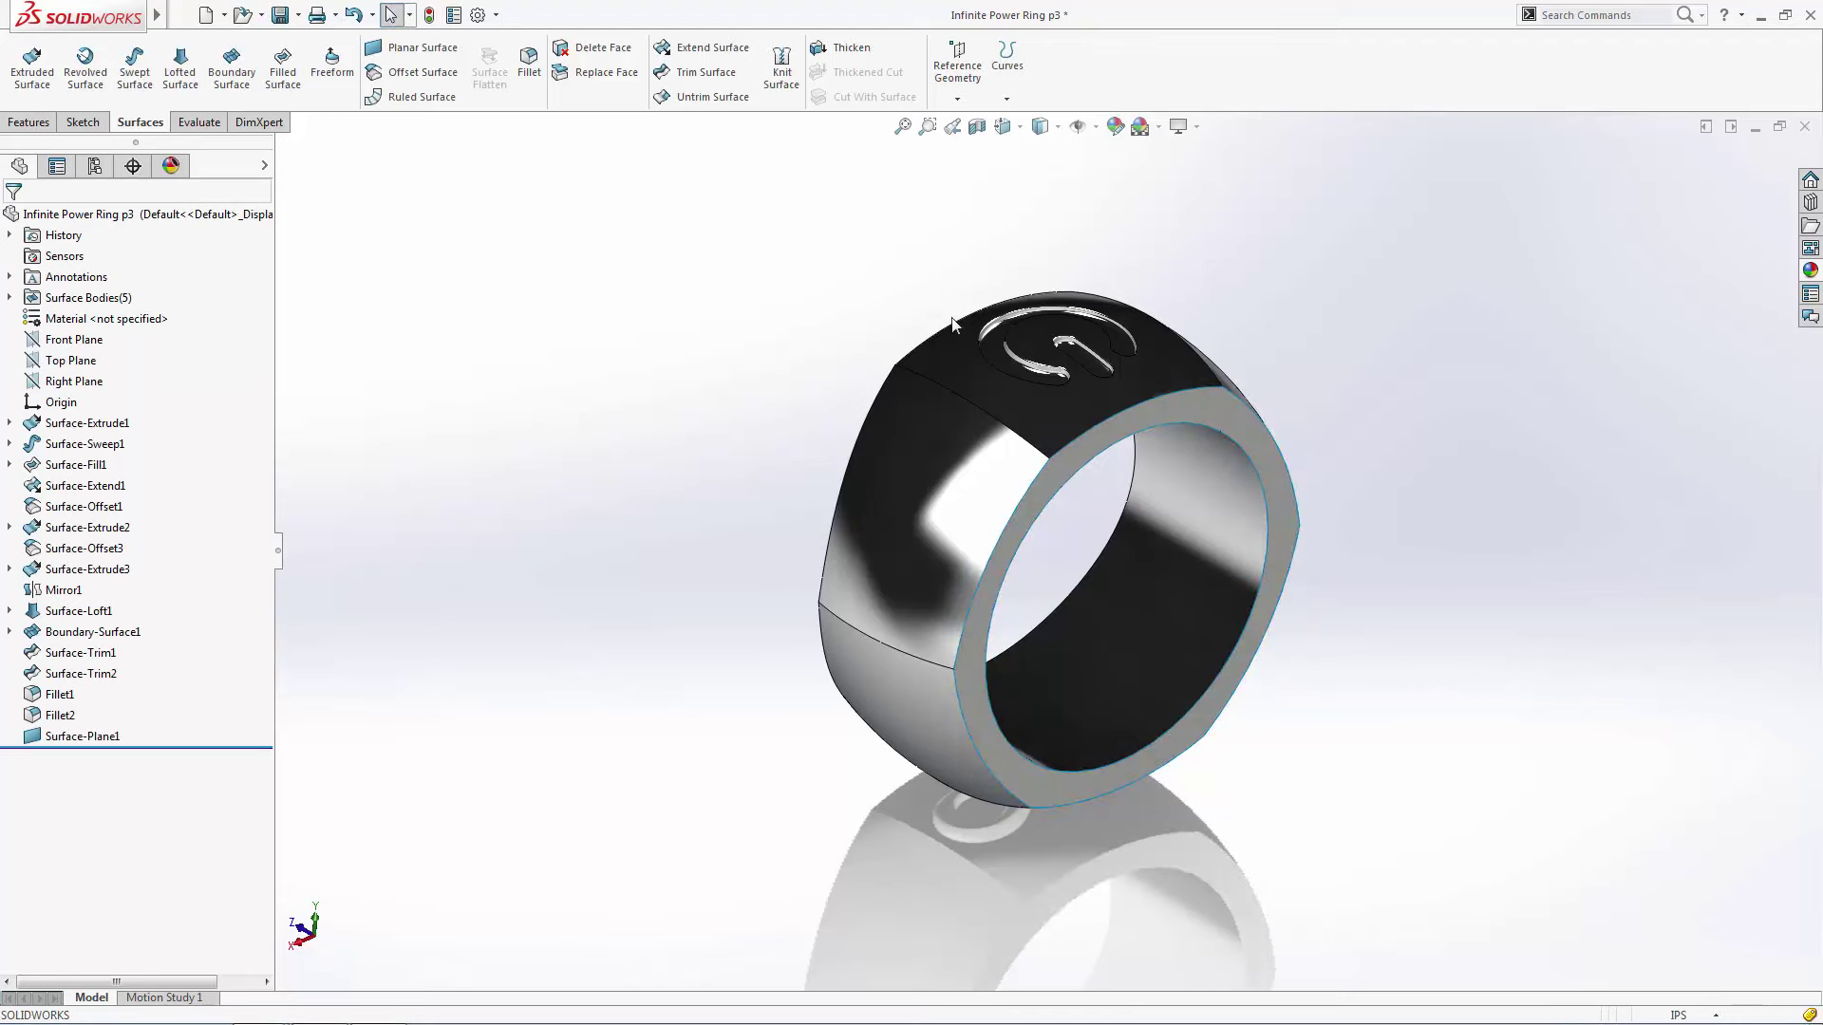
Knit Surface-Plane1 and the Fillet2 surface into a solid
click(9, 297)
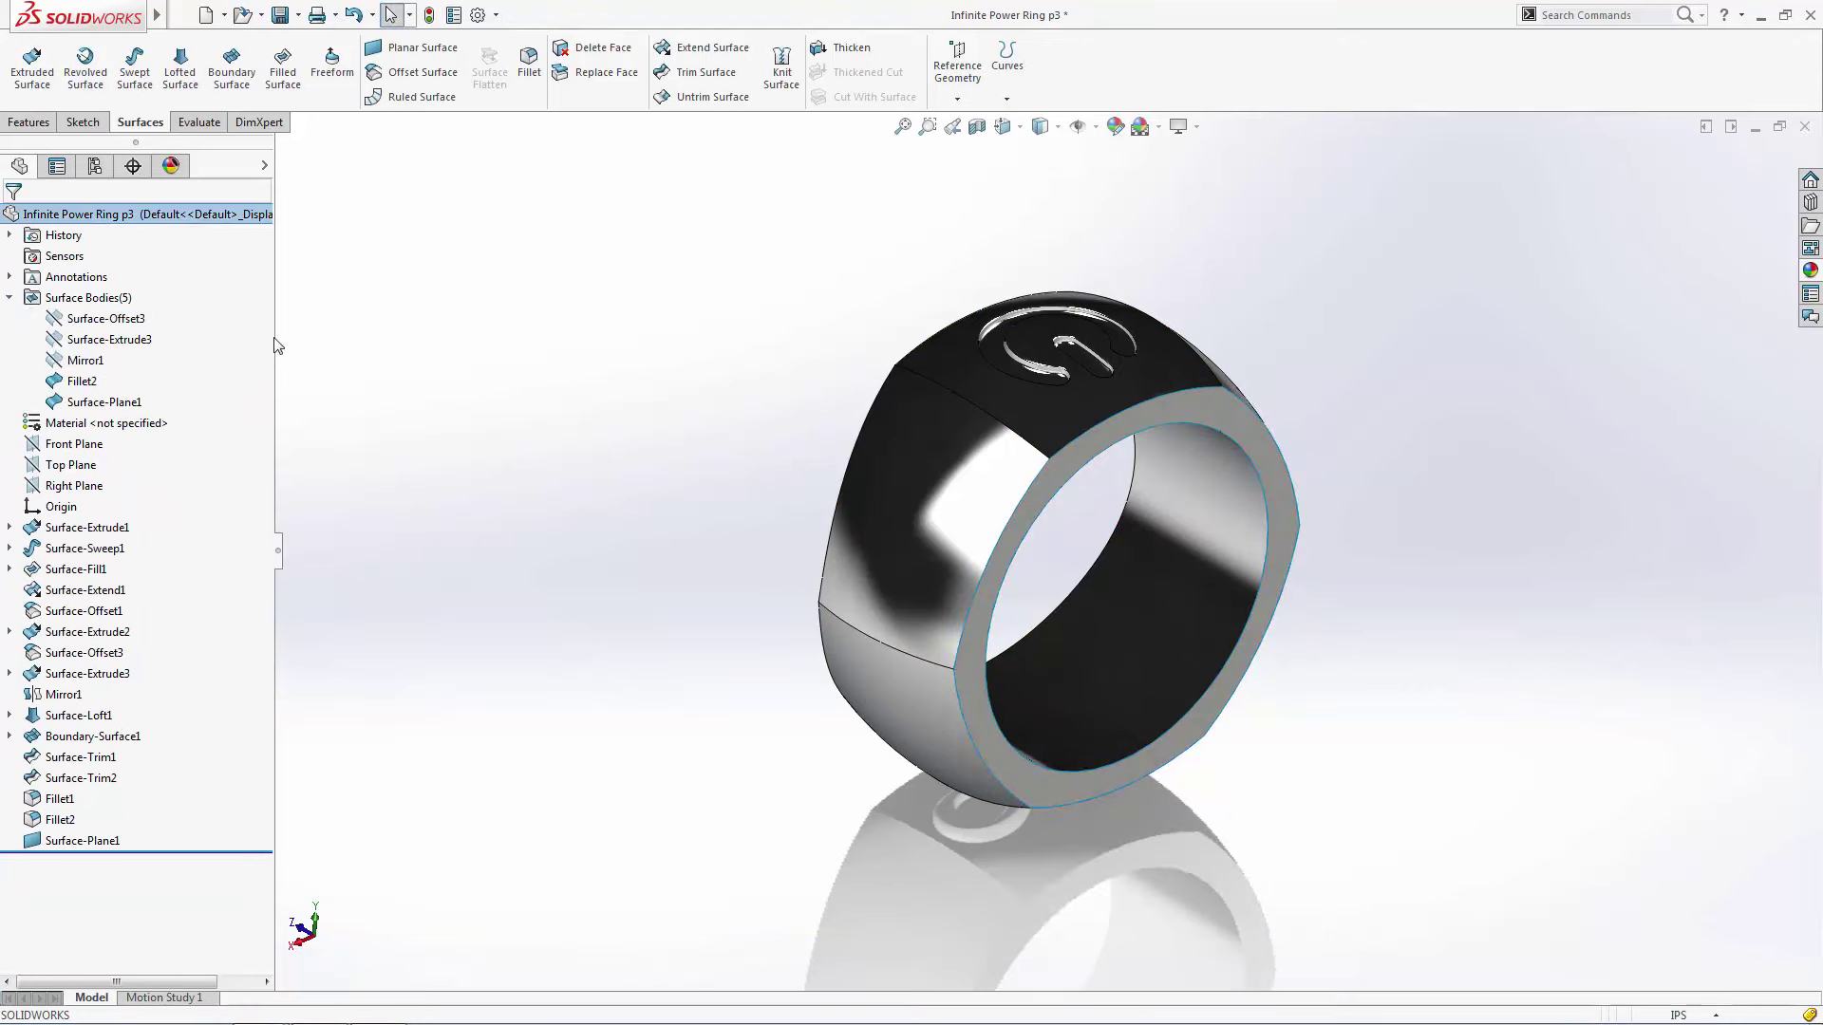
click(88, 406)
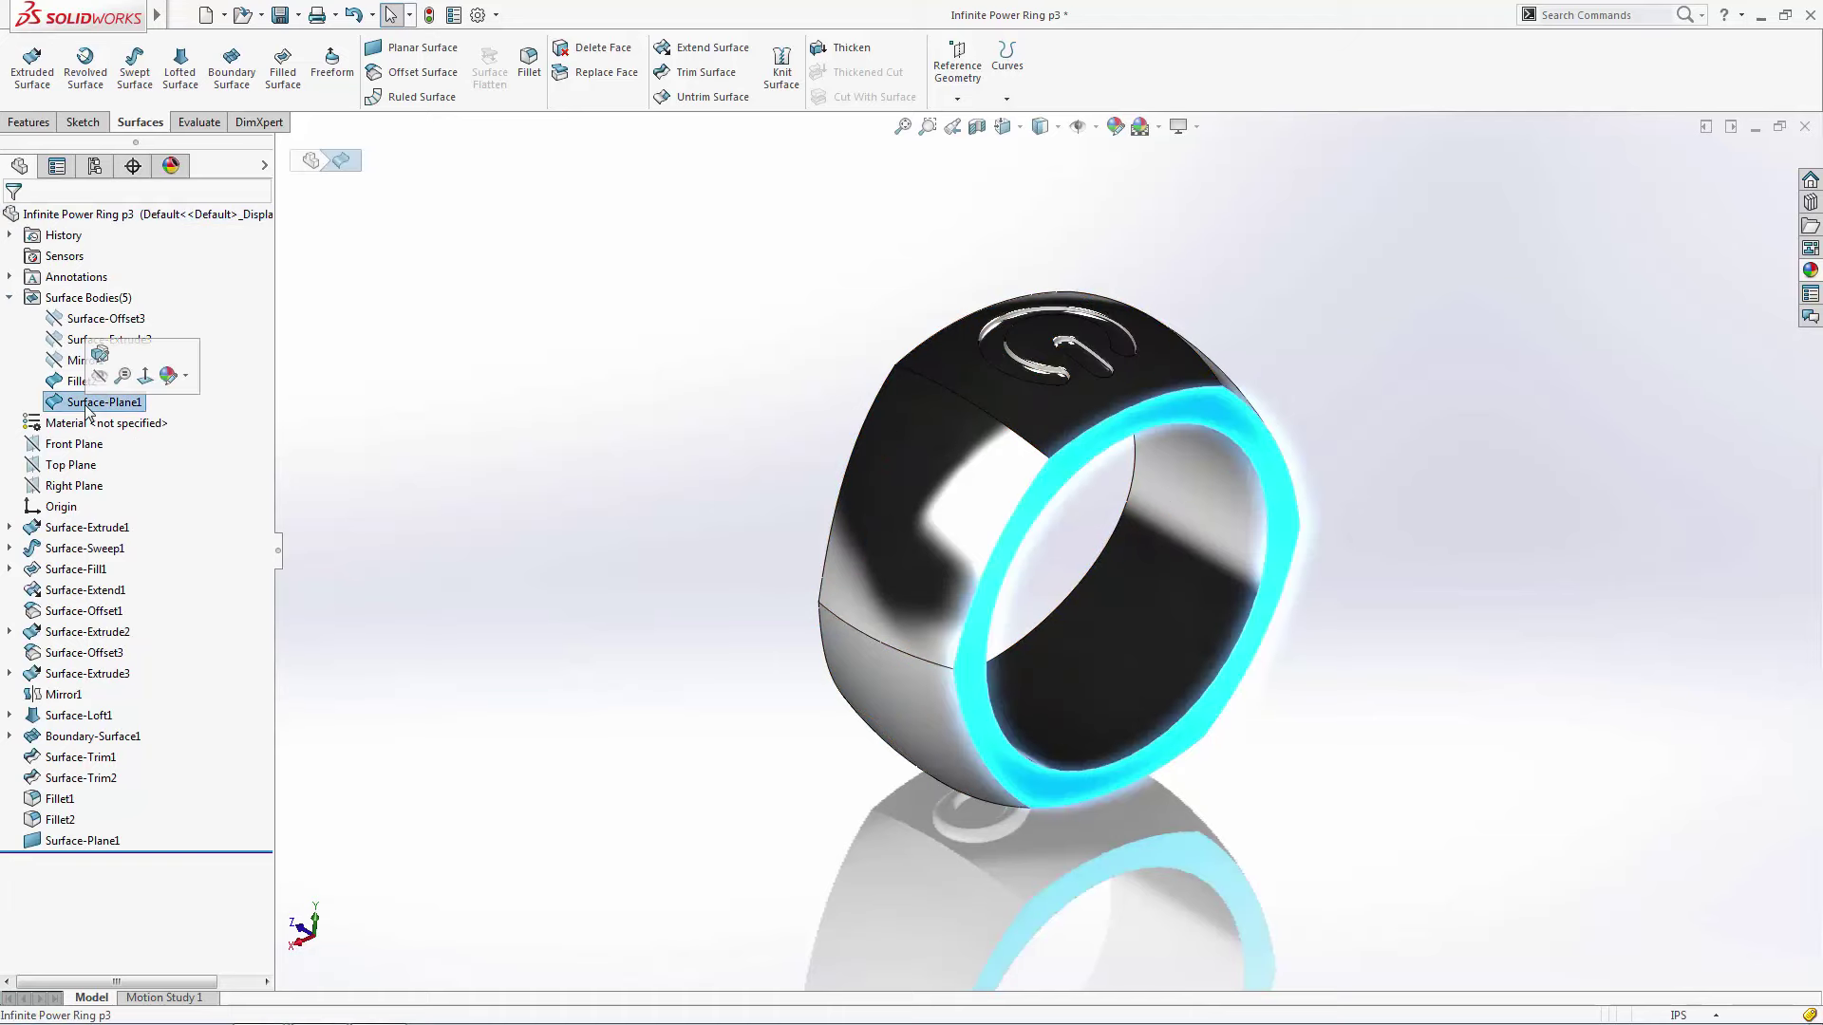
click(81, 380)
click(427, 265)
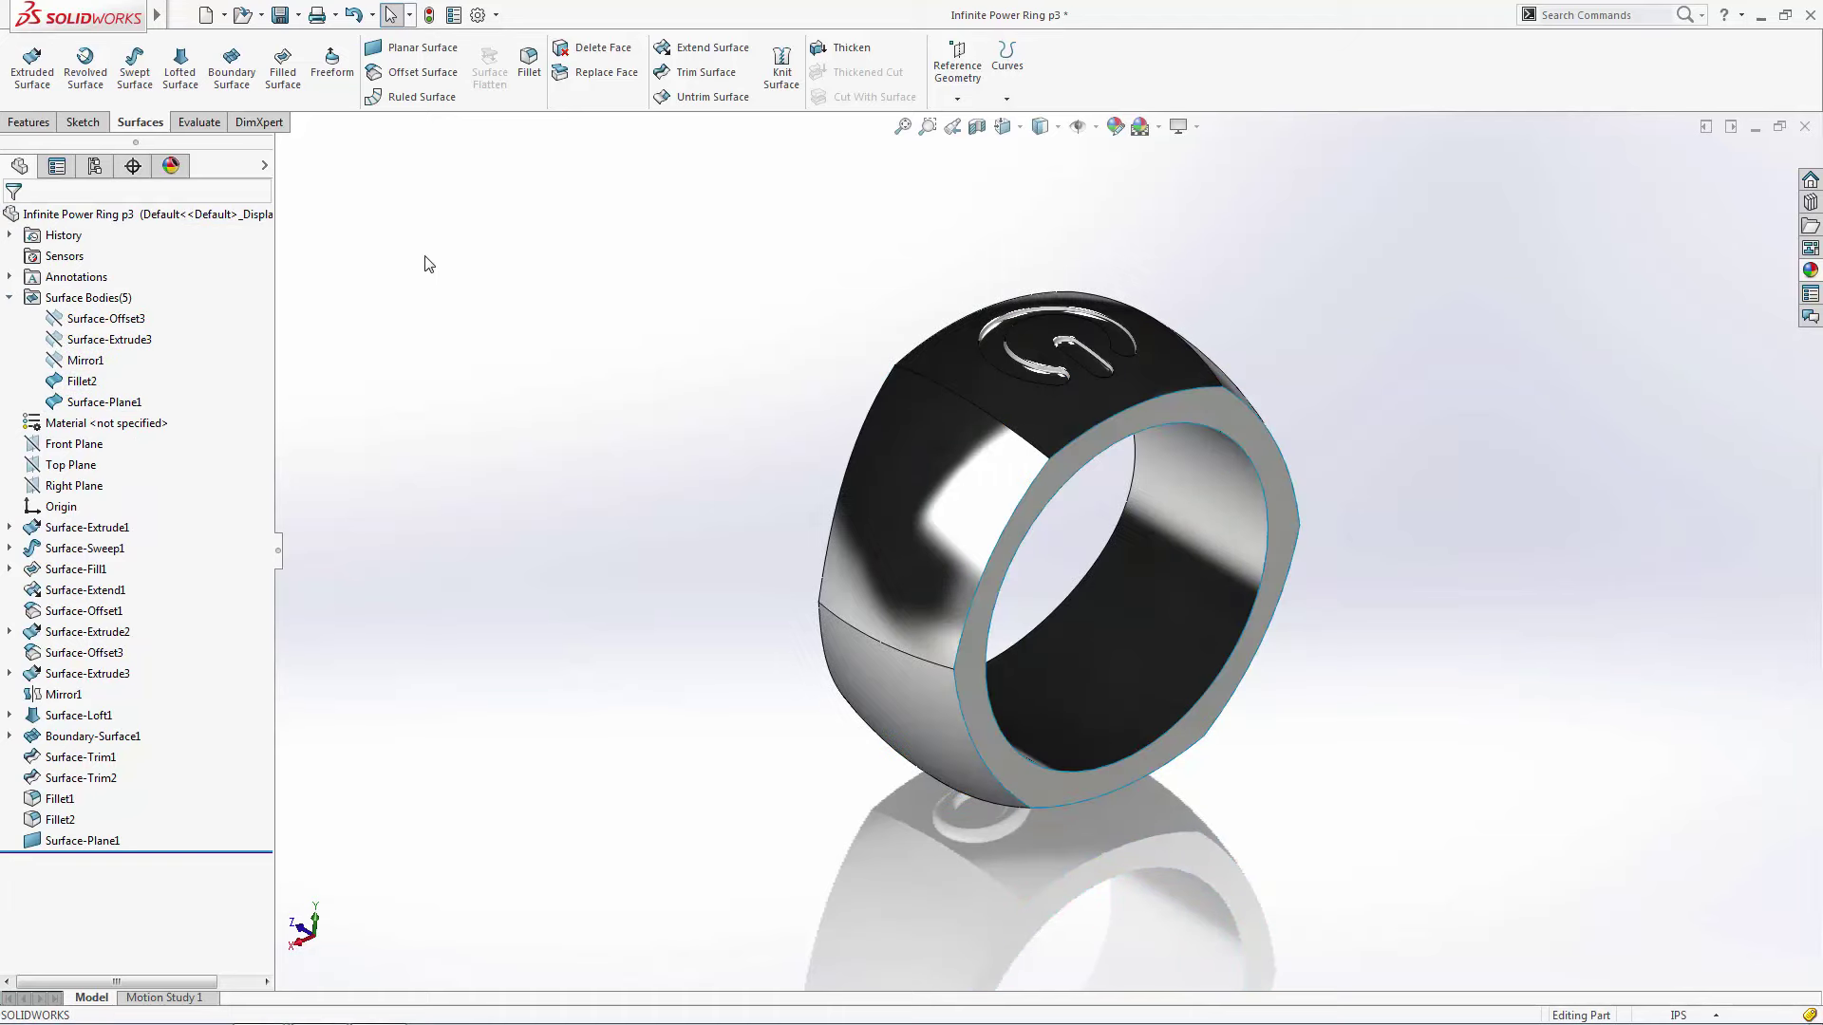
click(782, 66)
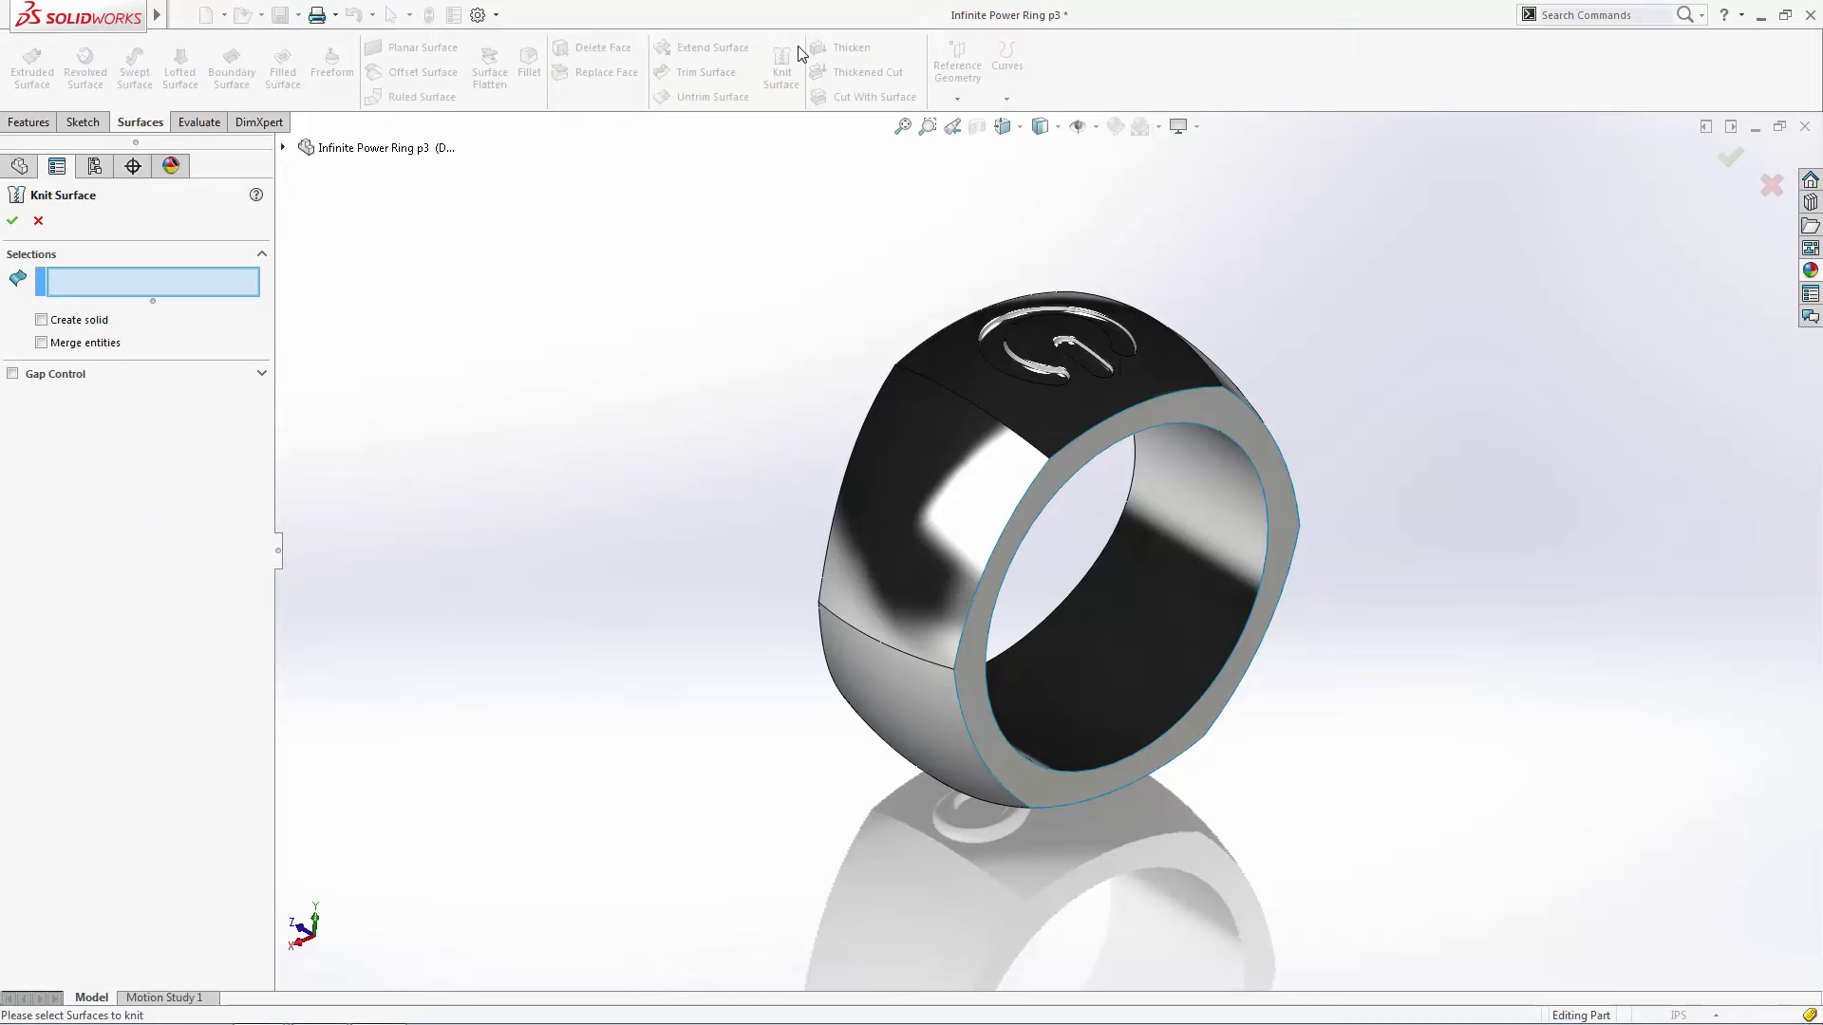
click(1284, 461)
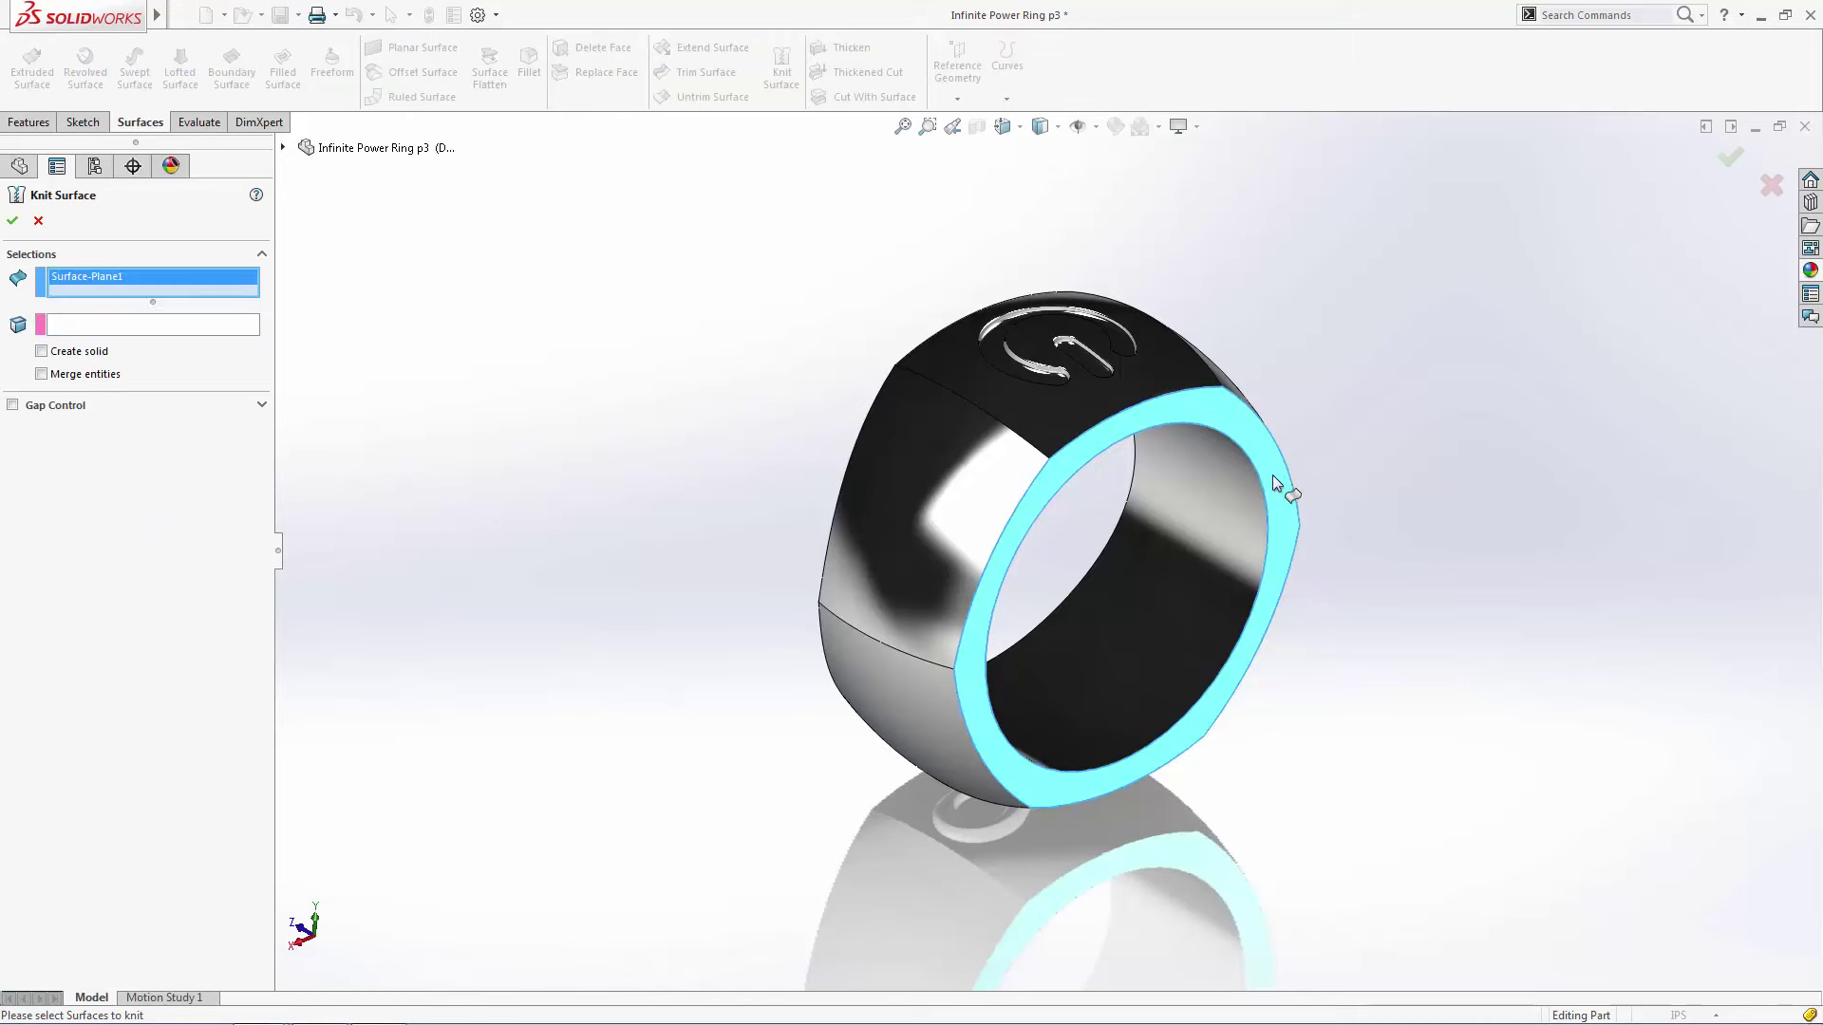
click(1120, 323)
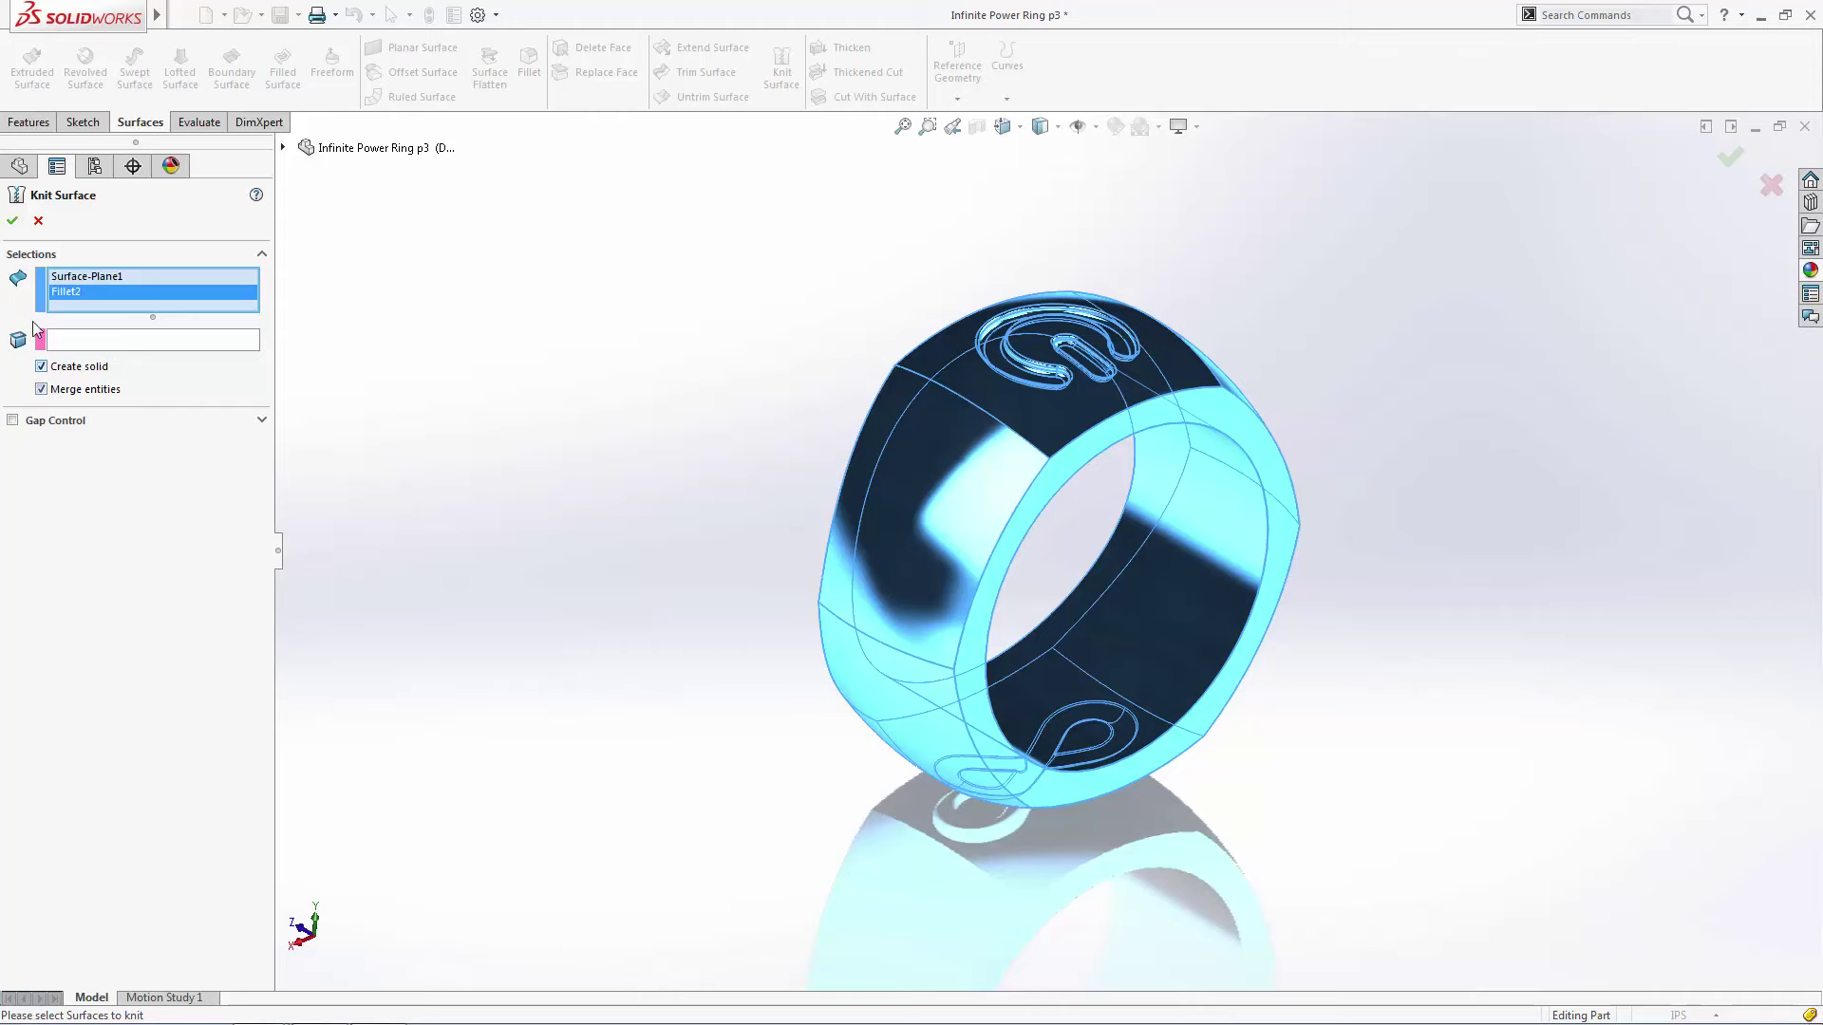
click(13, 222)
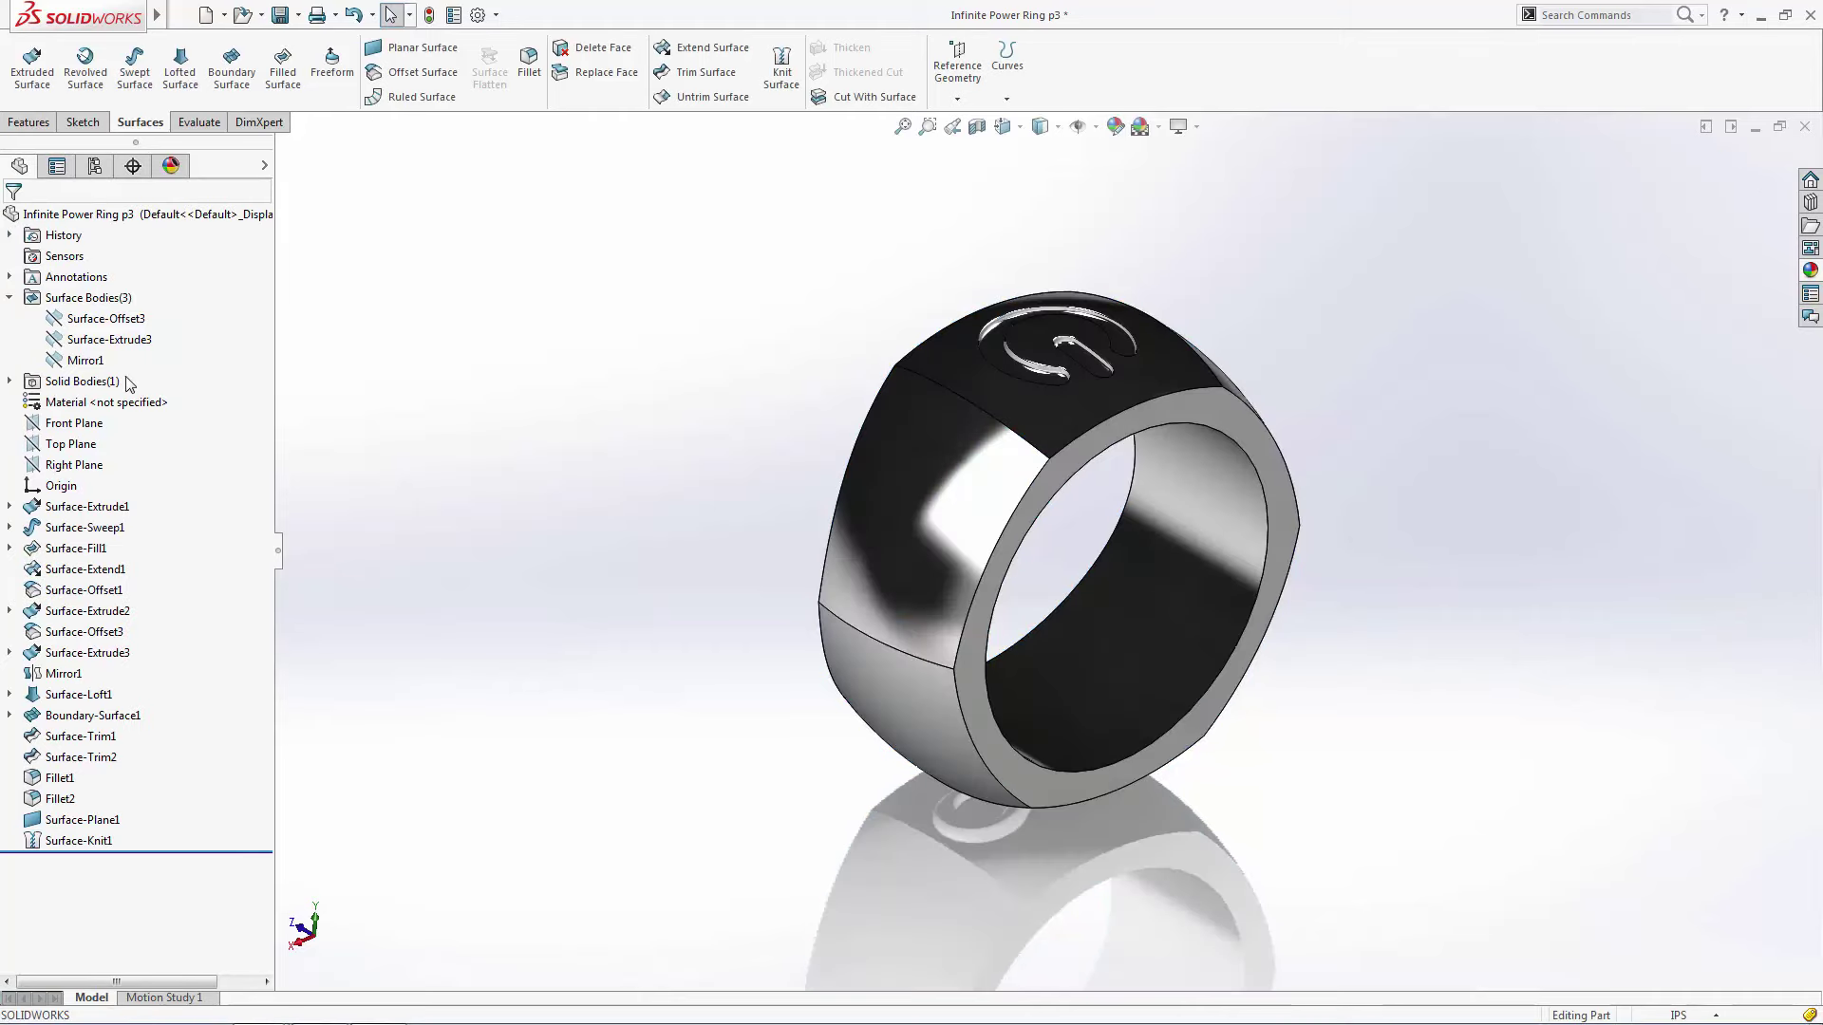
Check the knitted solid body, then delete Surface-Plane1 along with its dependent knit
double_click(80, 381)
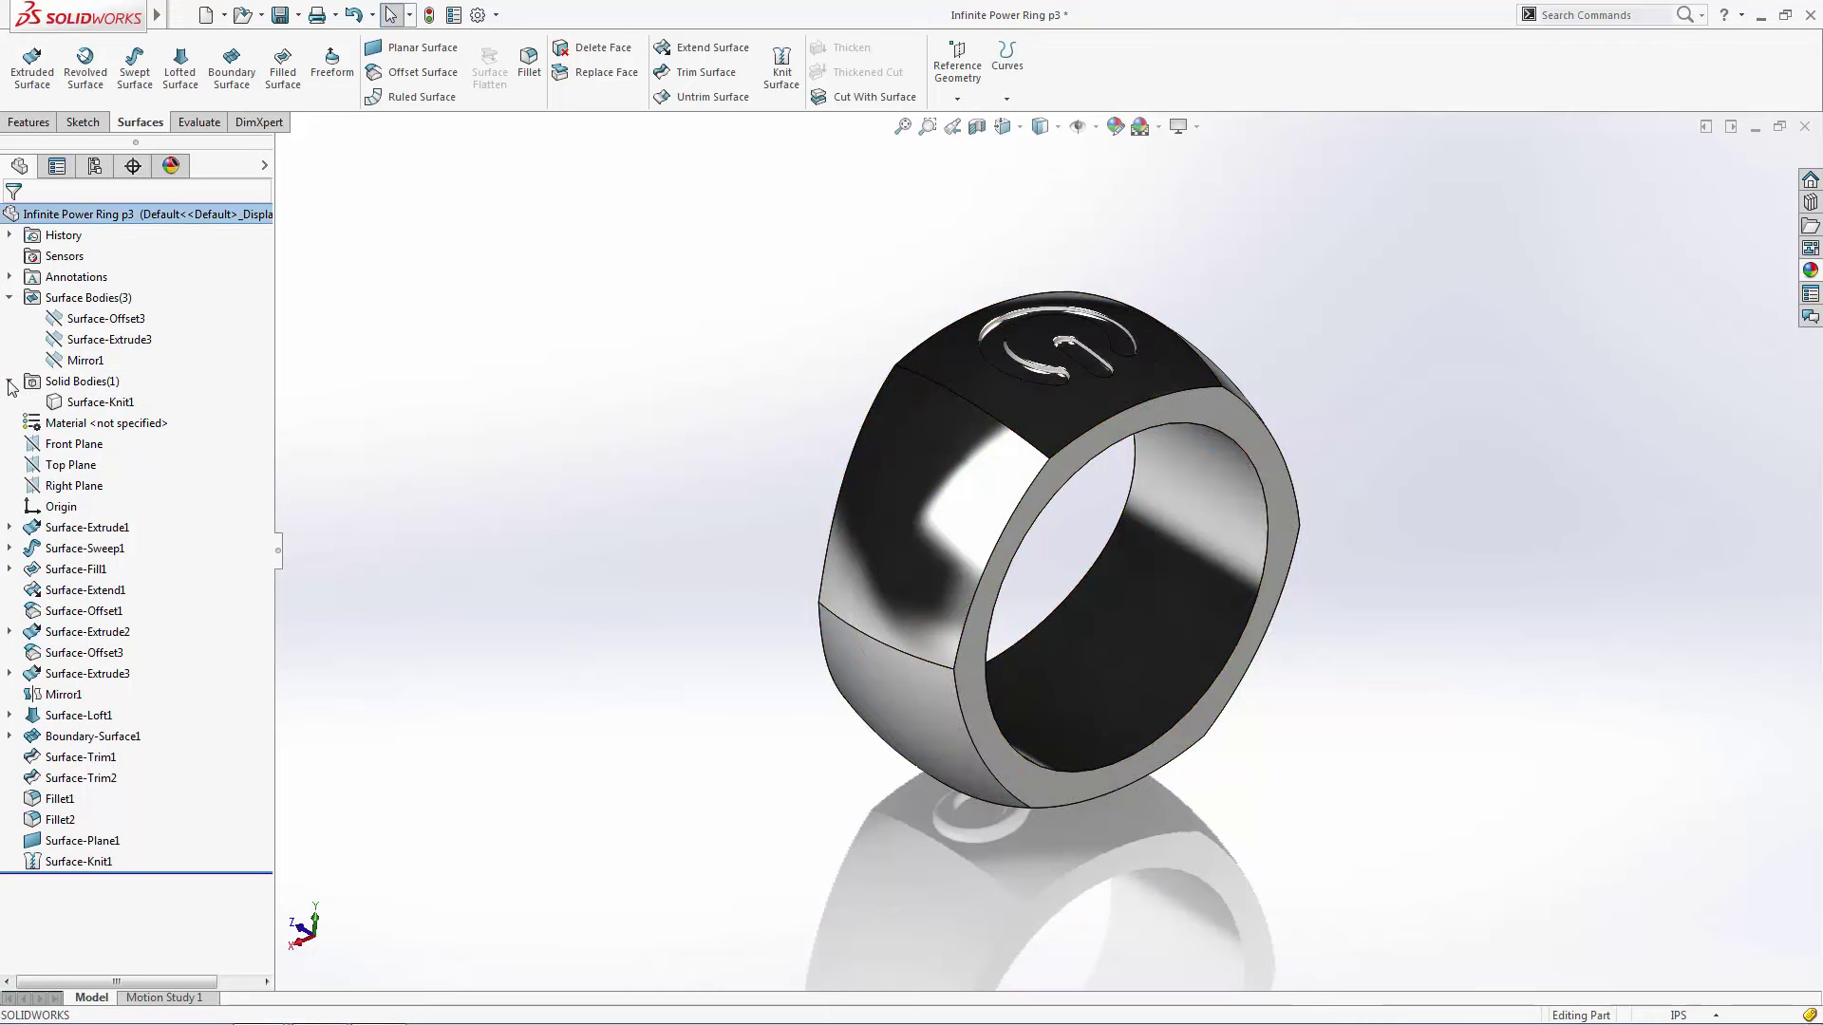
click(105, 402)
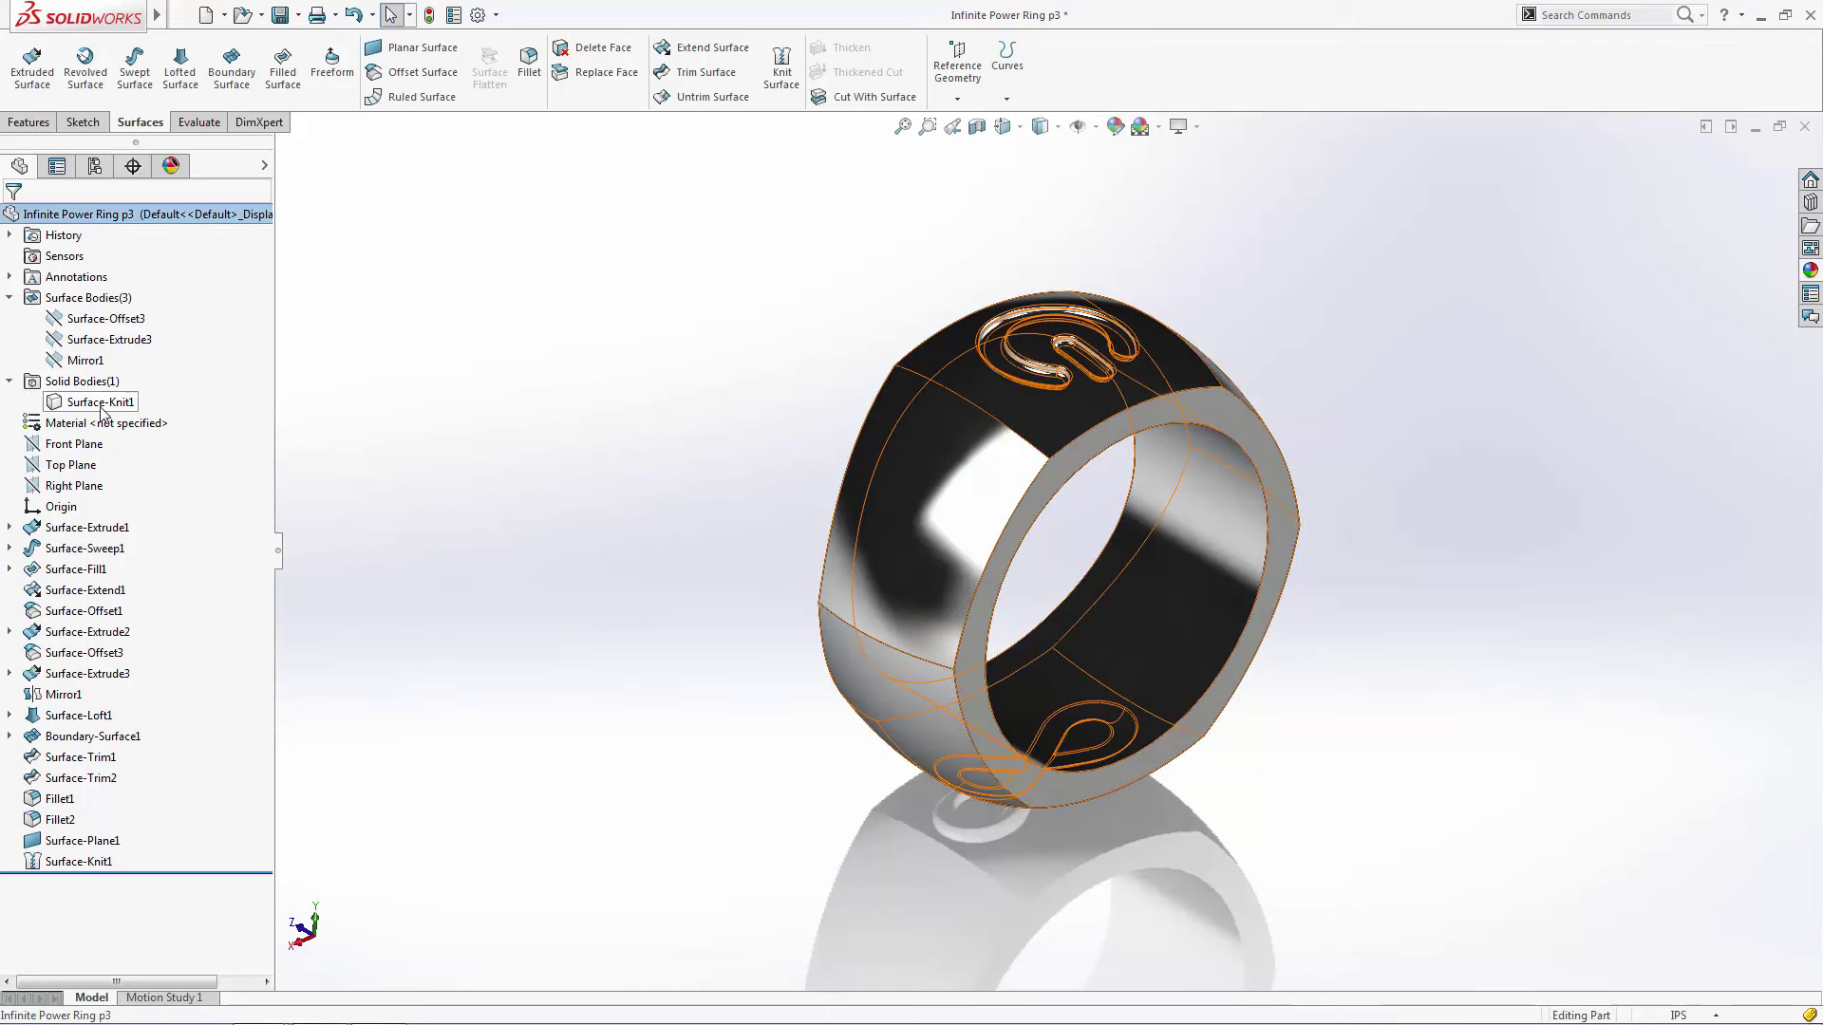
click(510, 543)
click(82, 841)
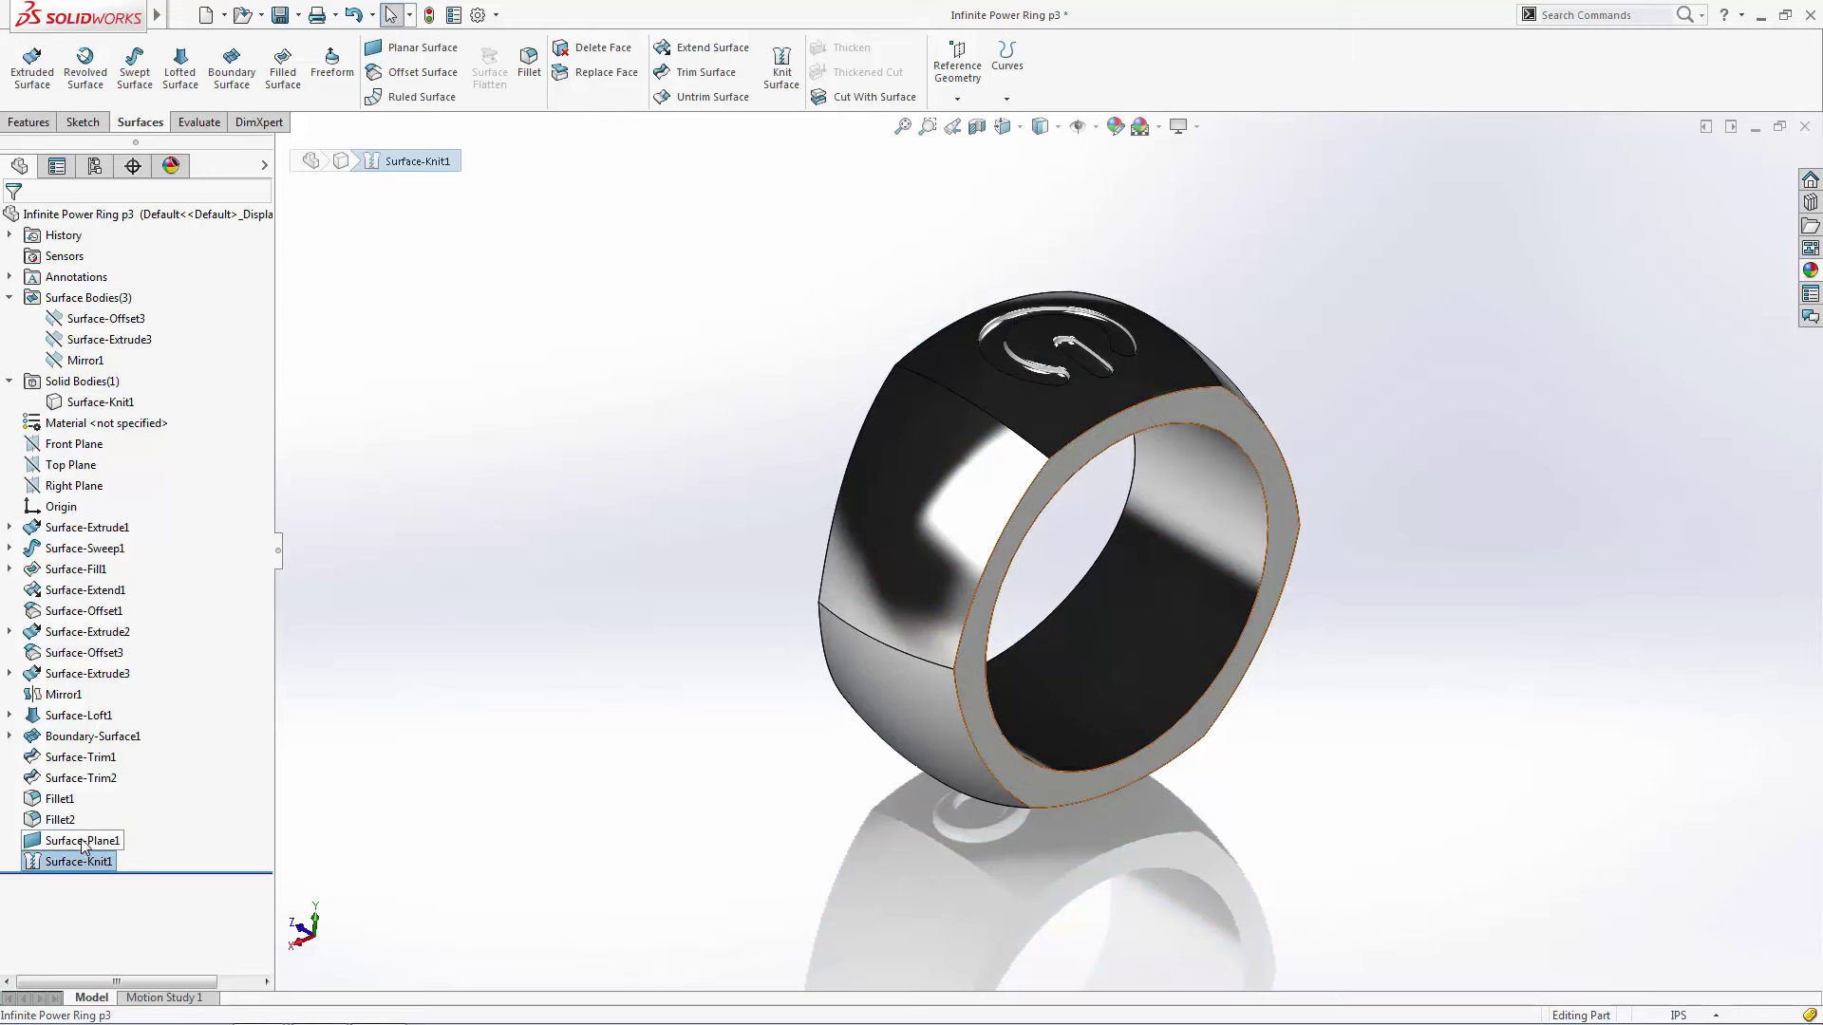
key(Delete)
key(Return)
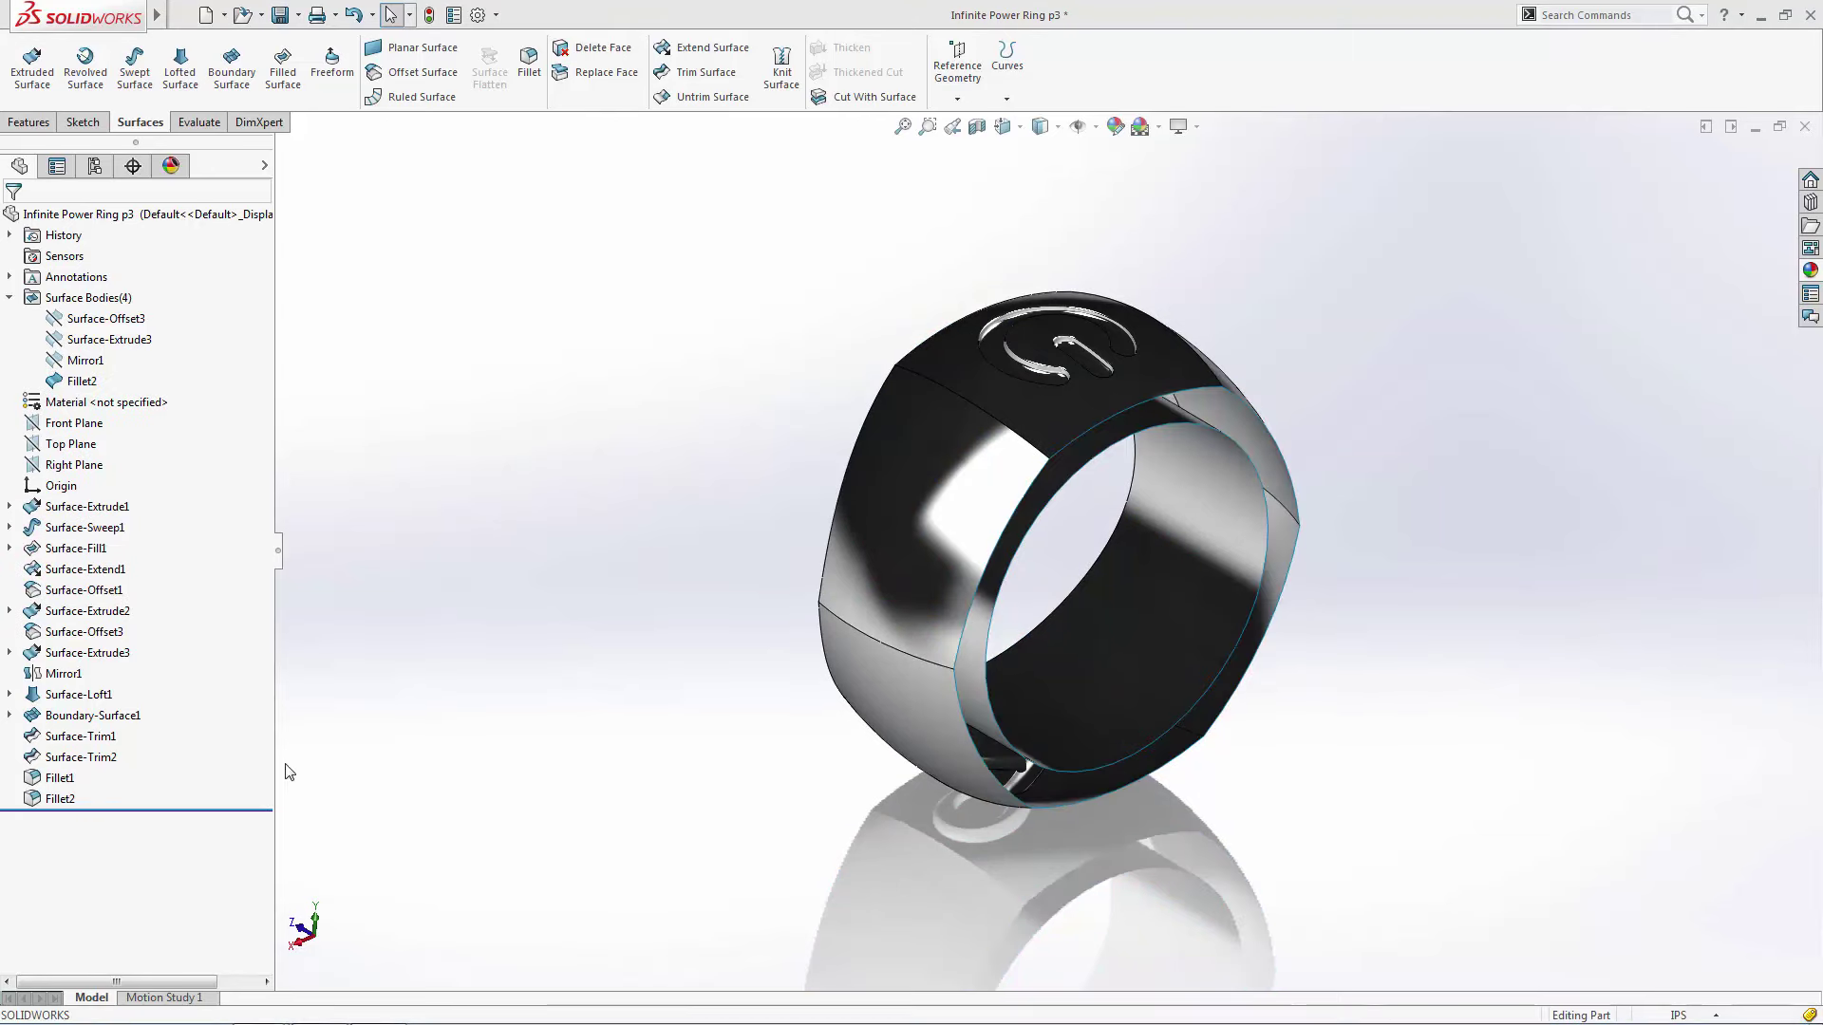
Fill the ring's open side from its outer edge loop and inner edge, merged into a solid
click(282, 76)
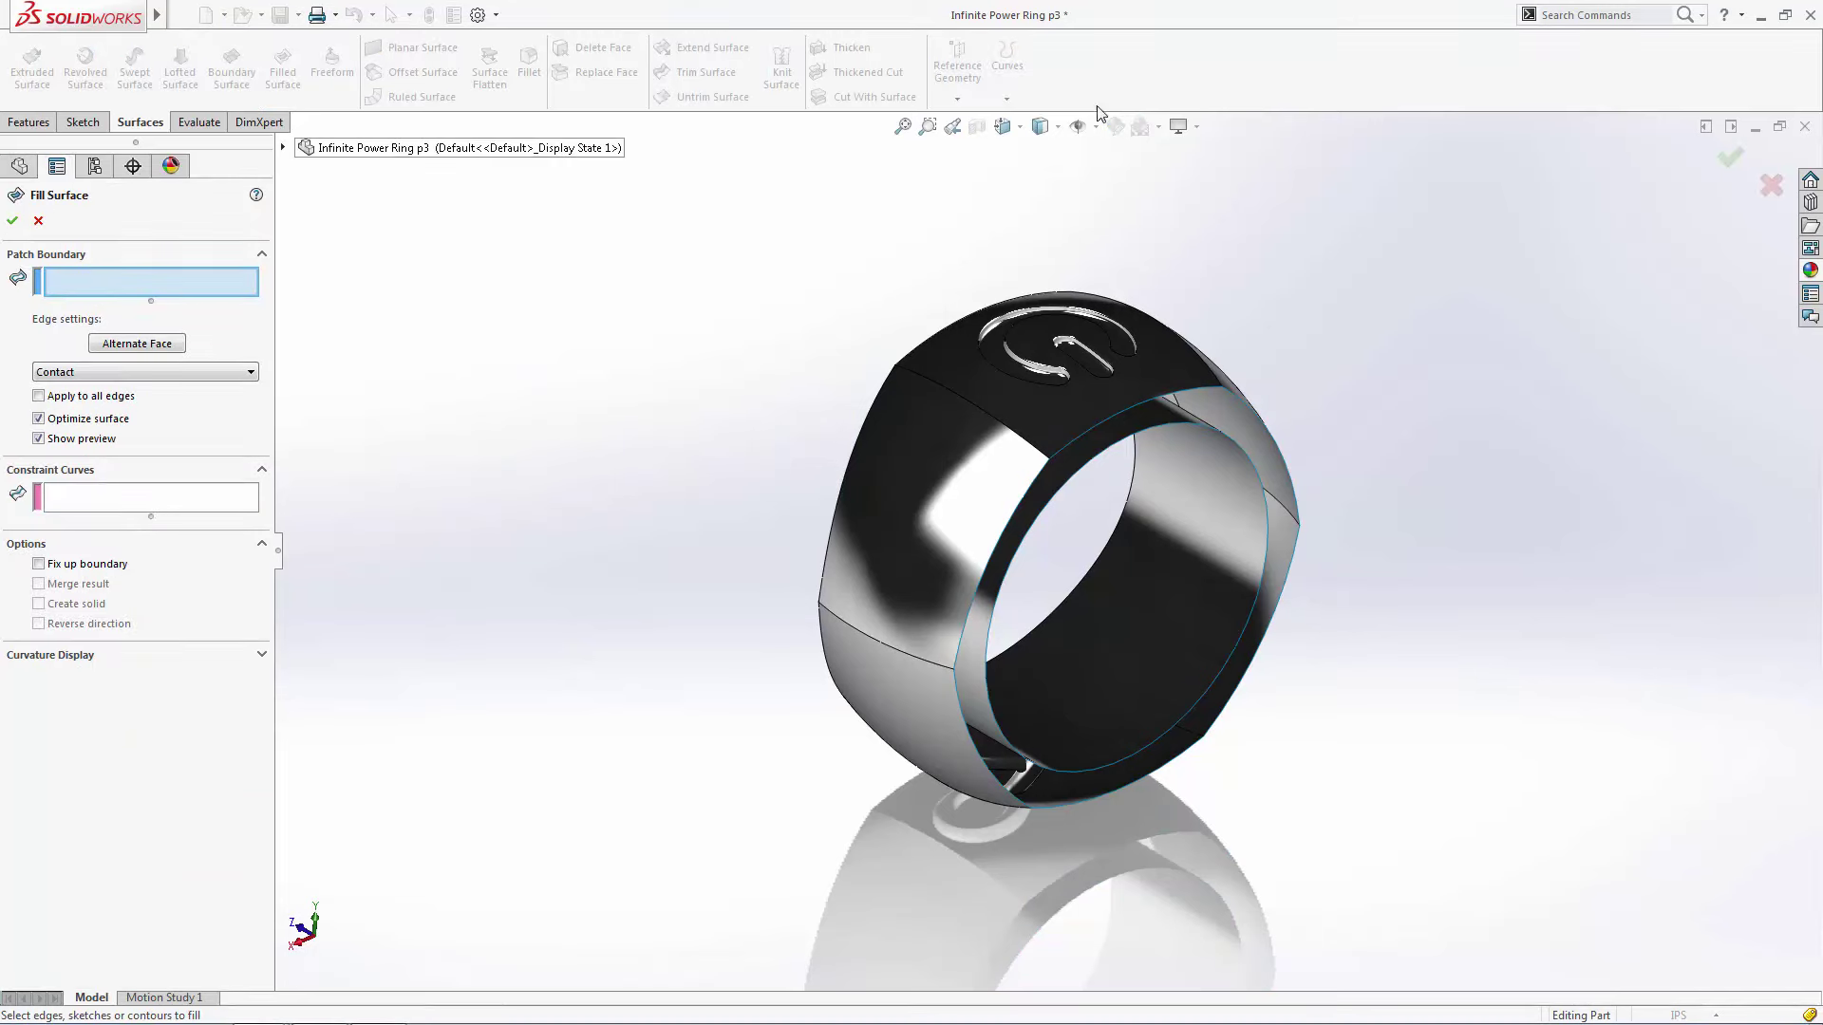
right_click(1284, 457)
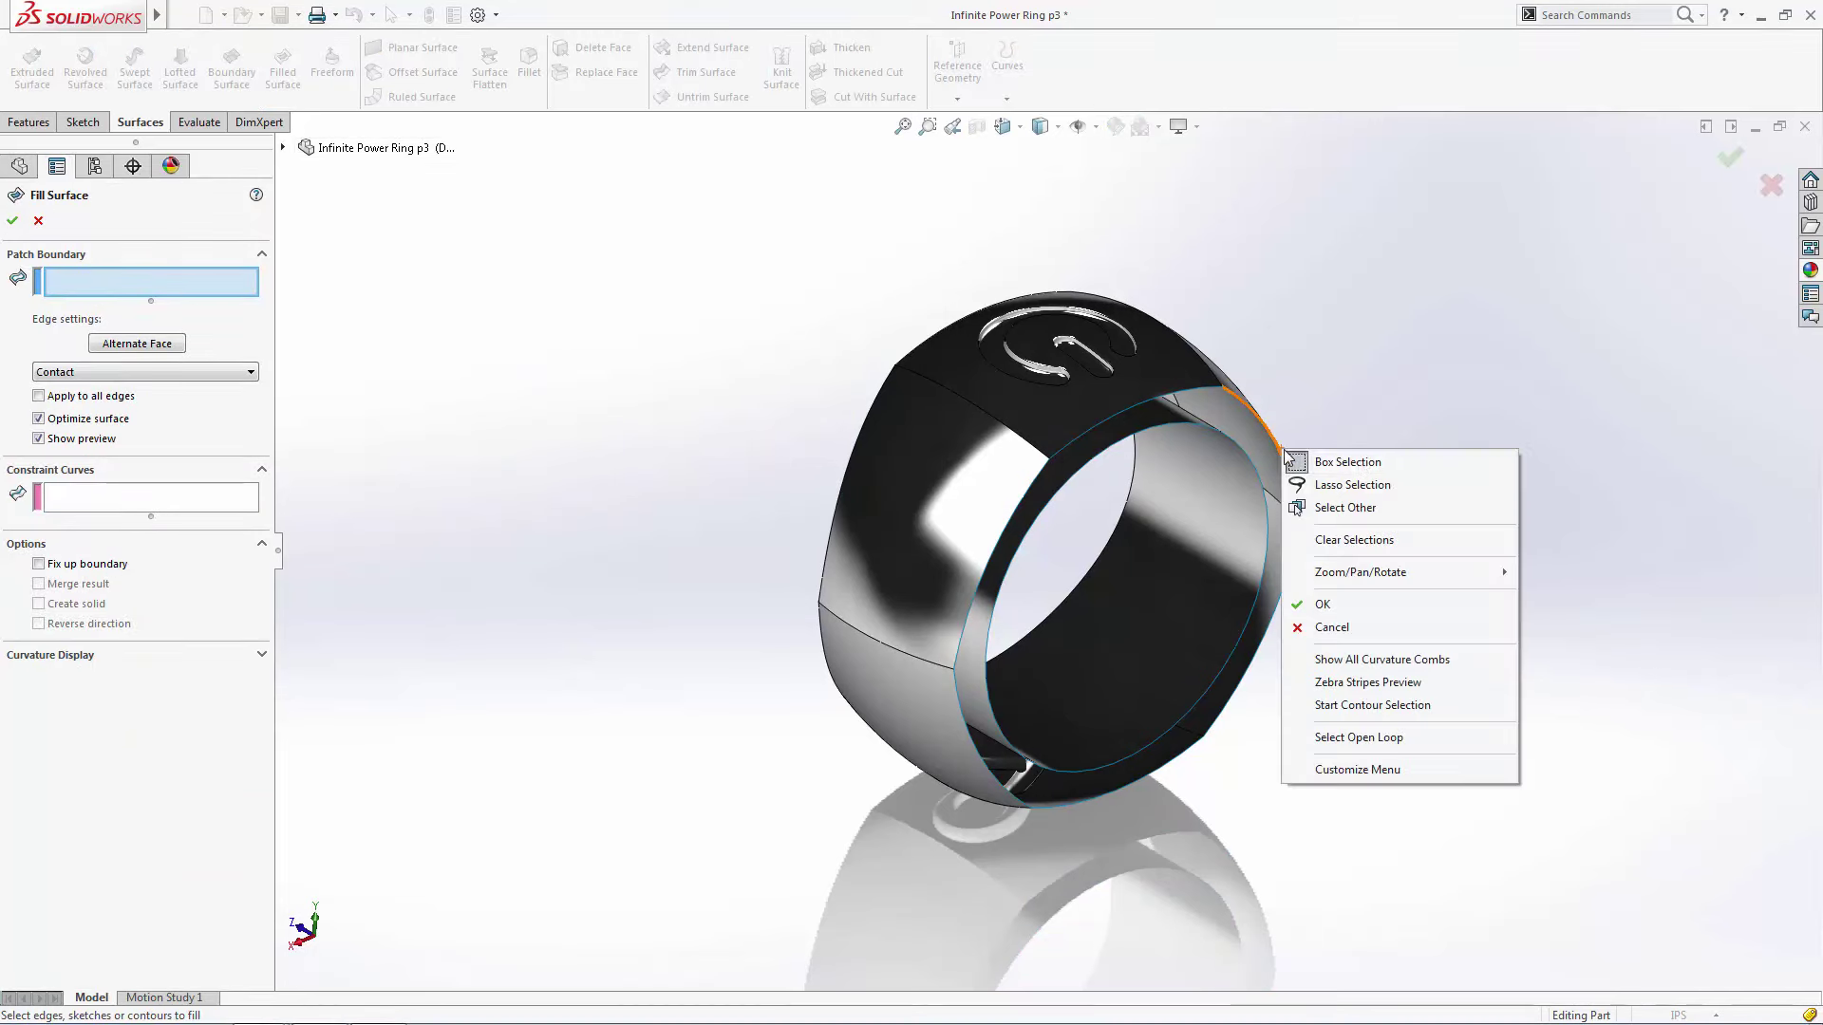
click(1367, 738)
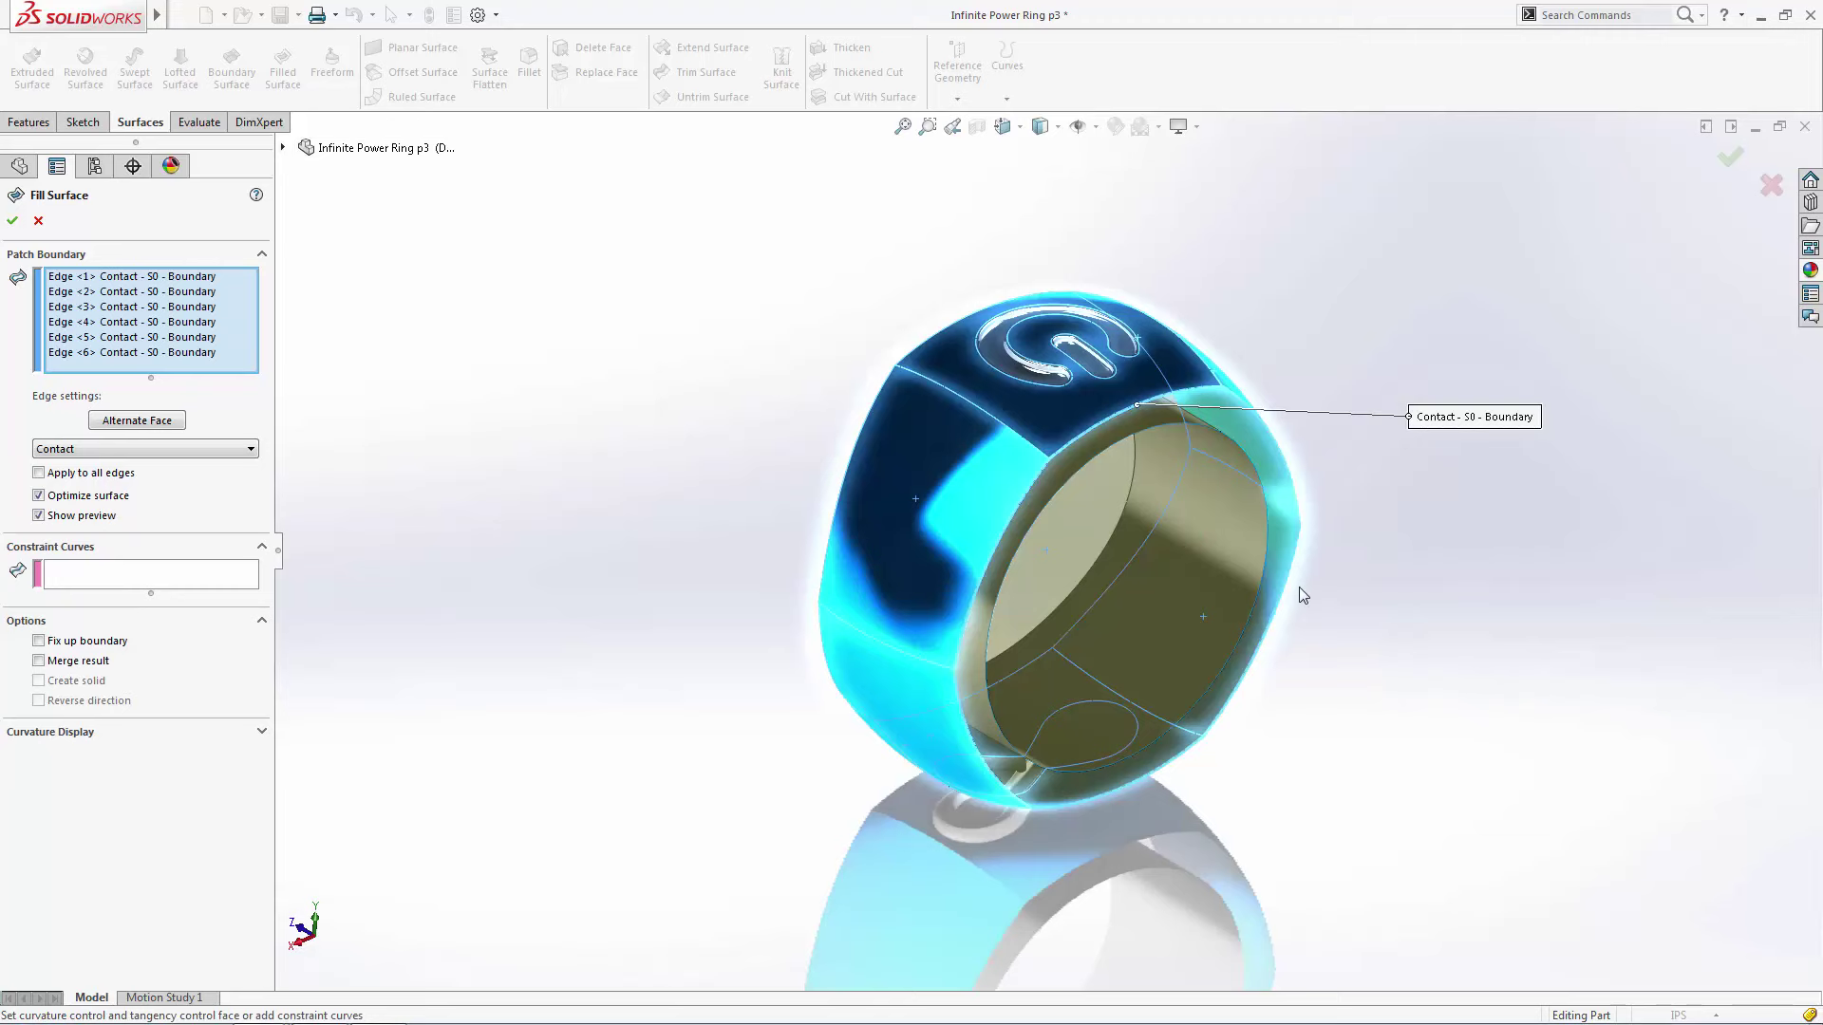
click(1267, 524)
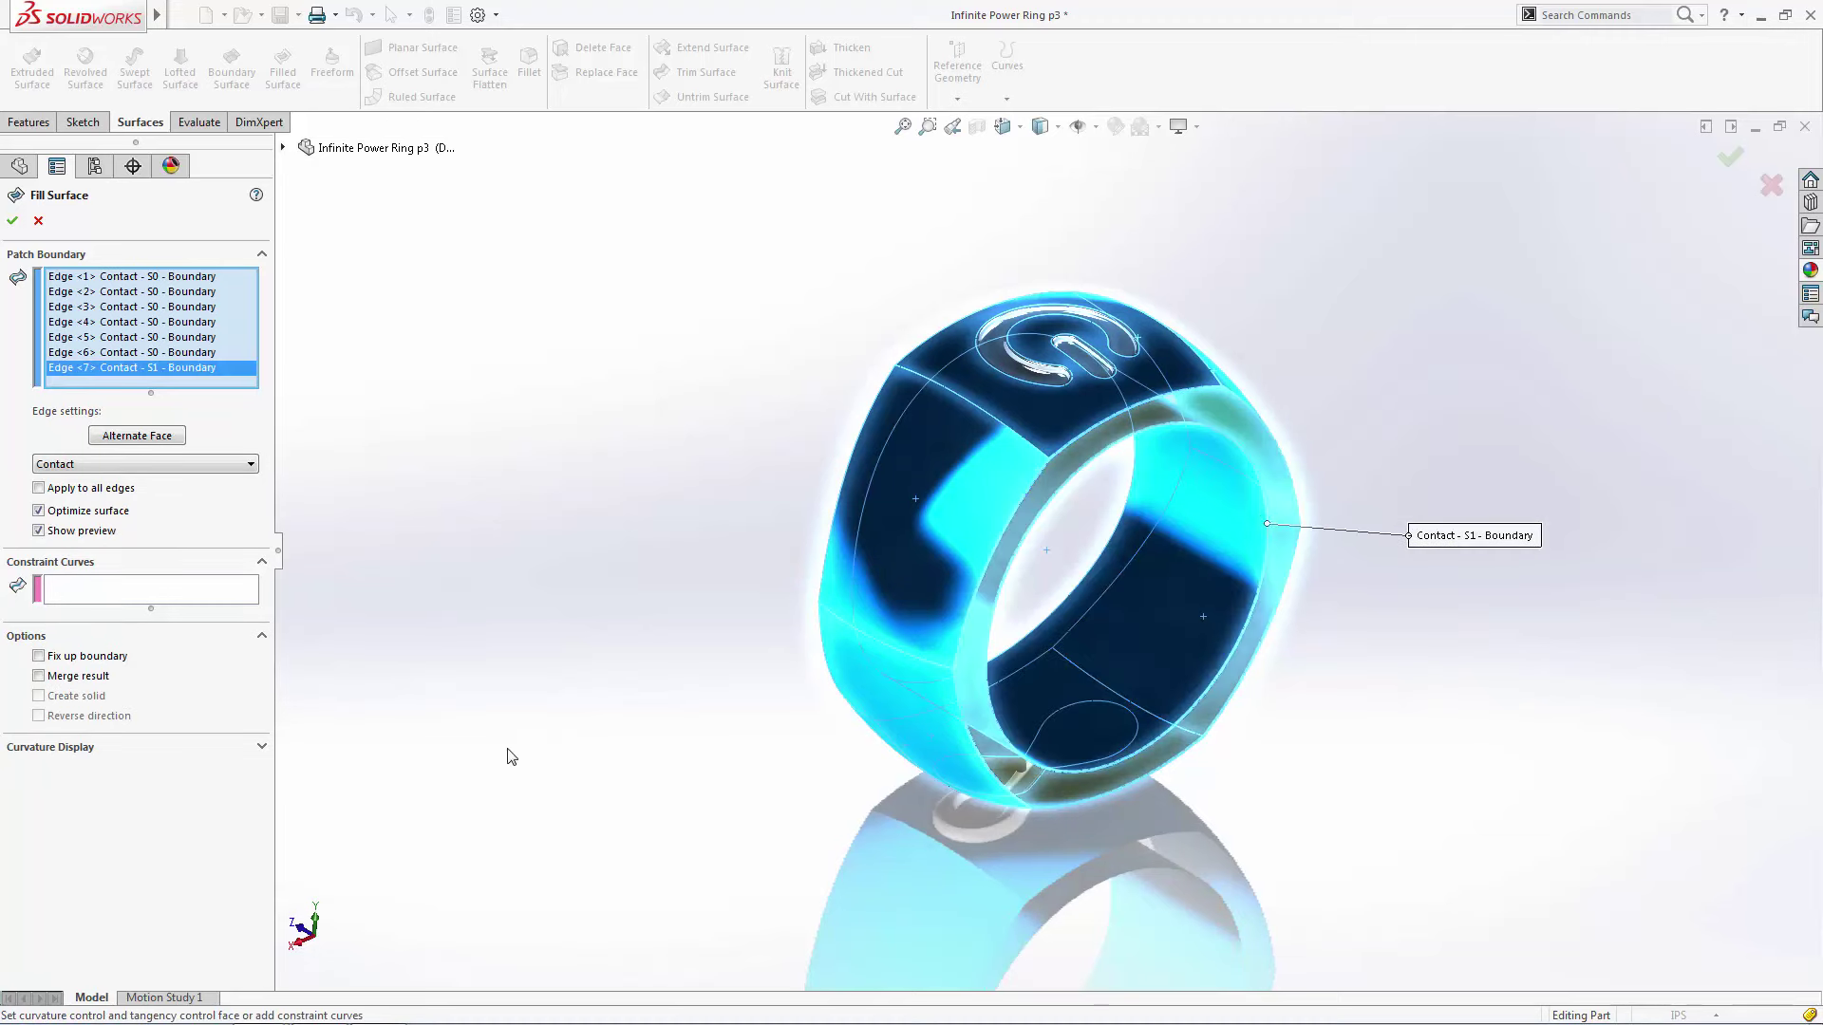
click(77, 678)
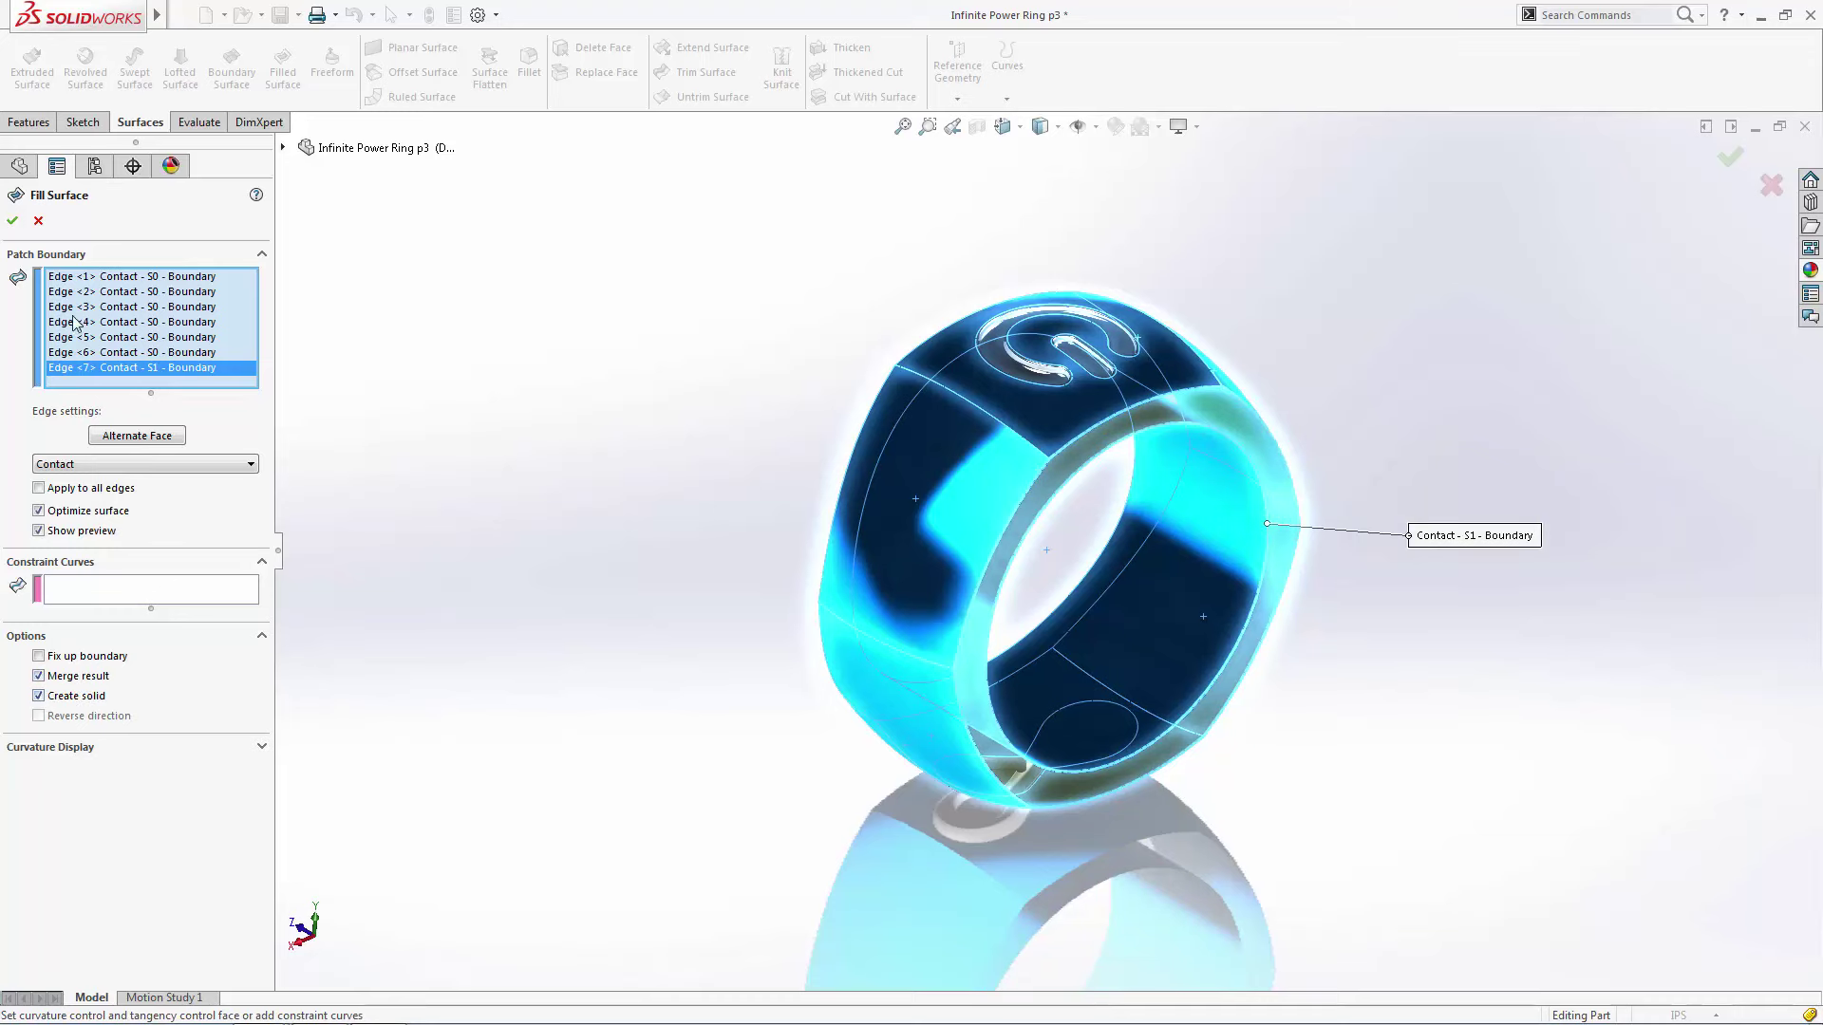
click(12, 220)
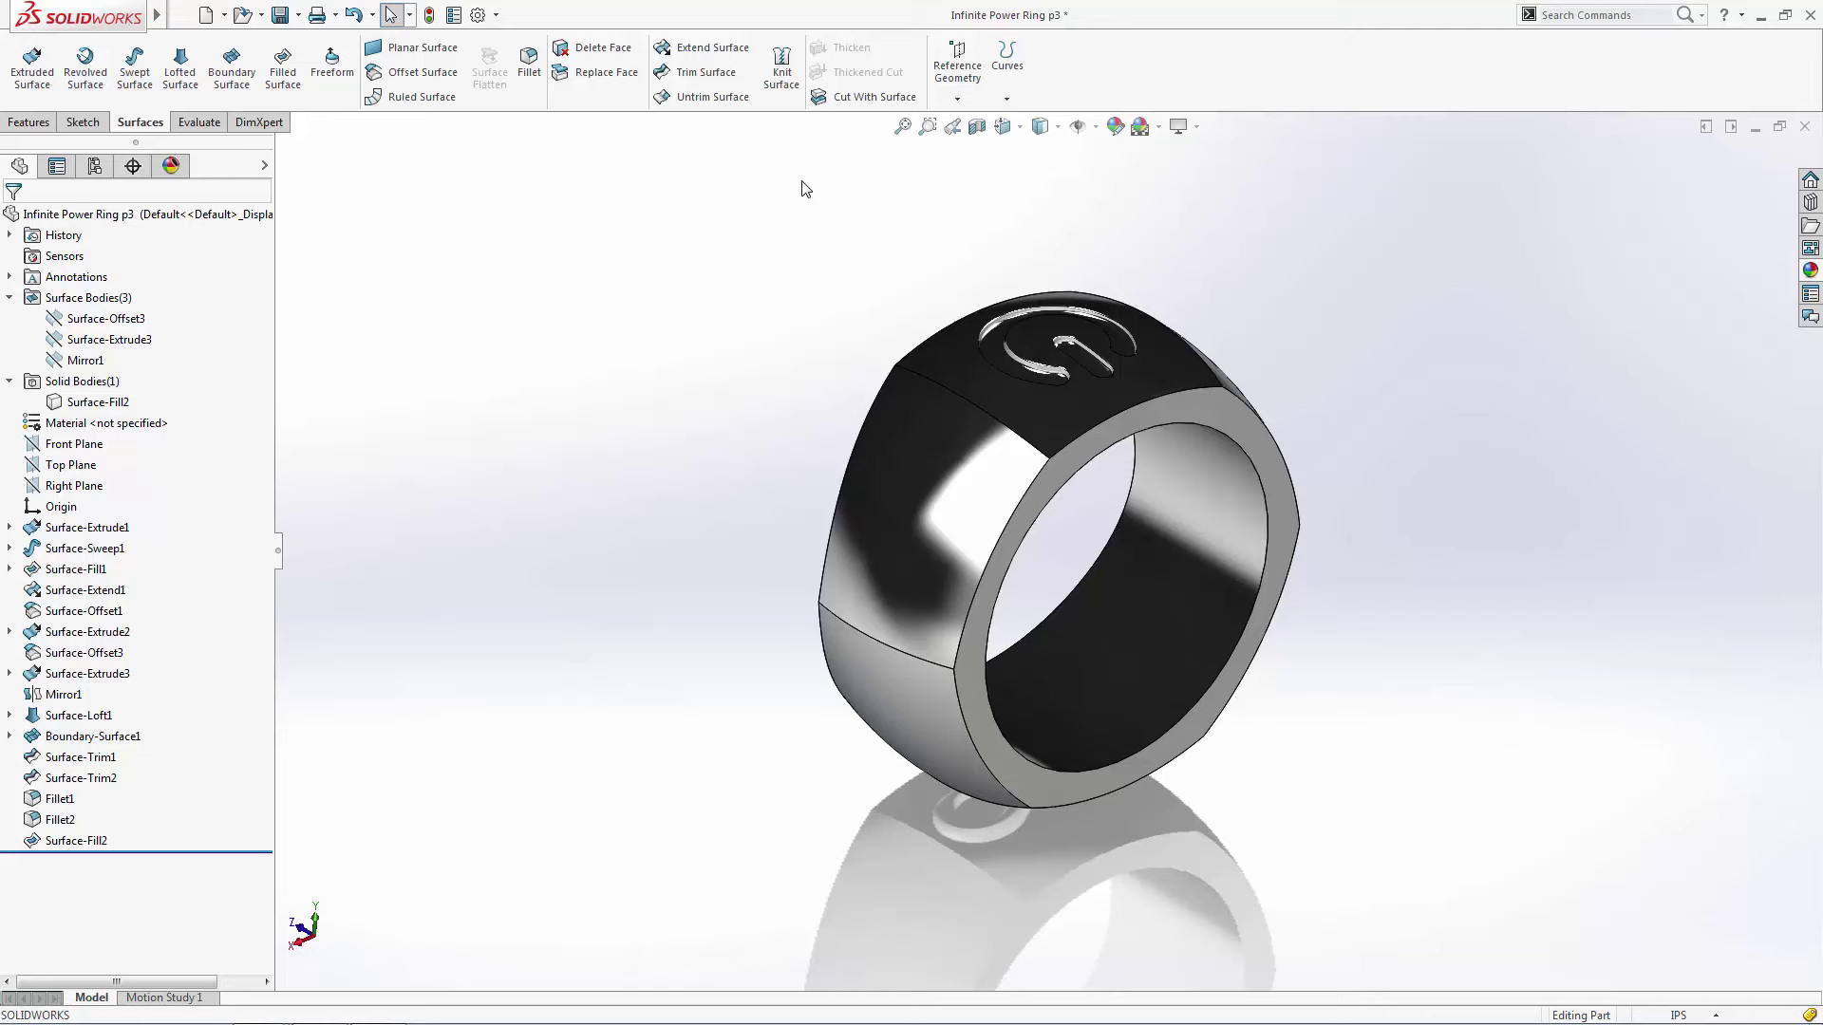
In the Planar Surface part, cap the top, right and left boxes with planar surfaces
click(1756, 127)
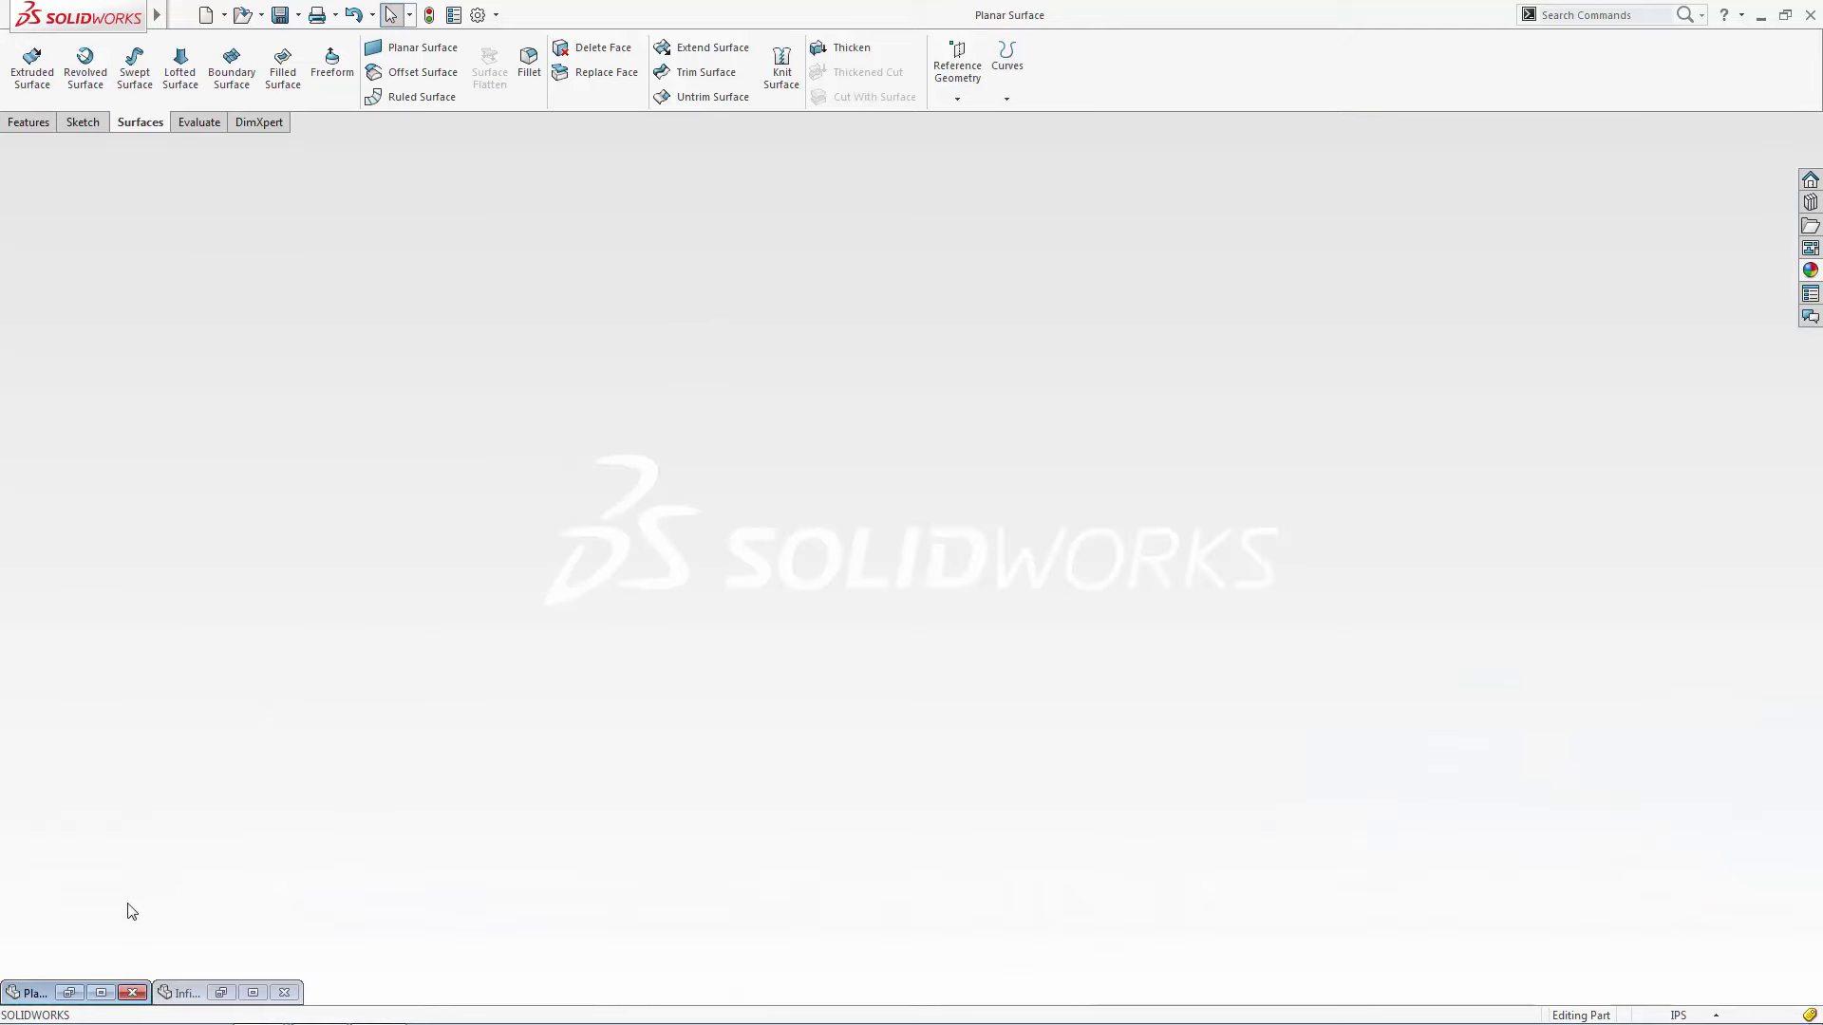
click(99, 992)
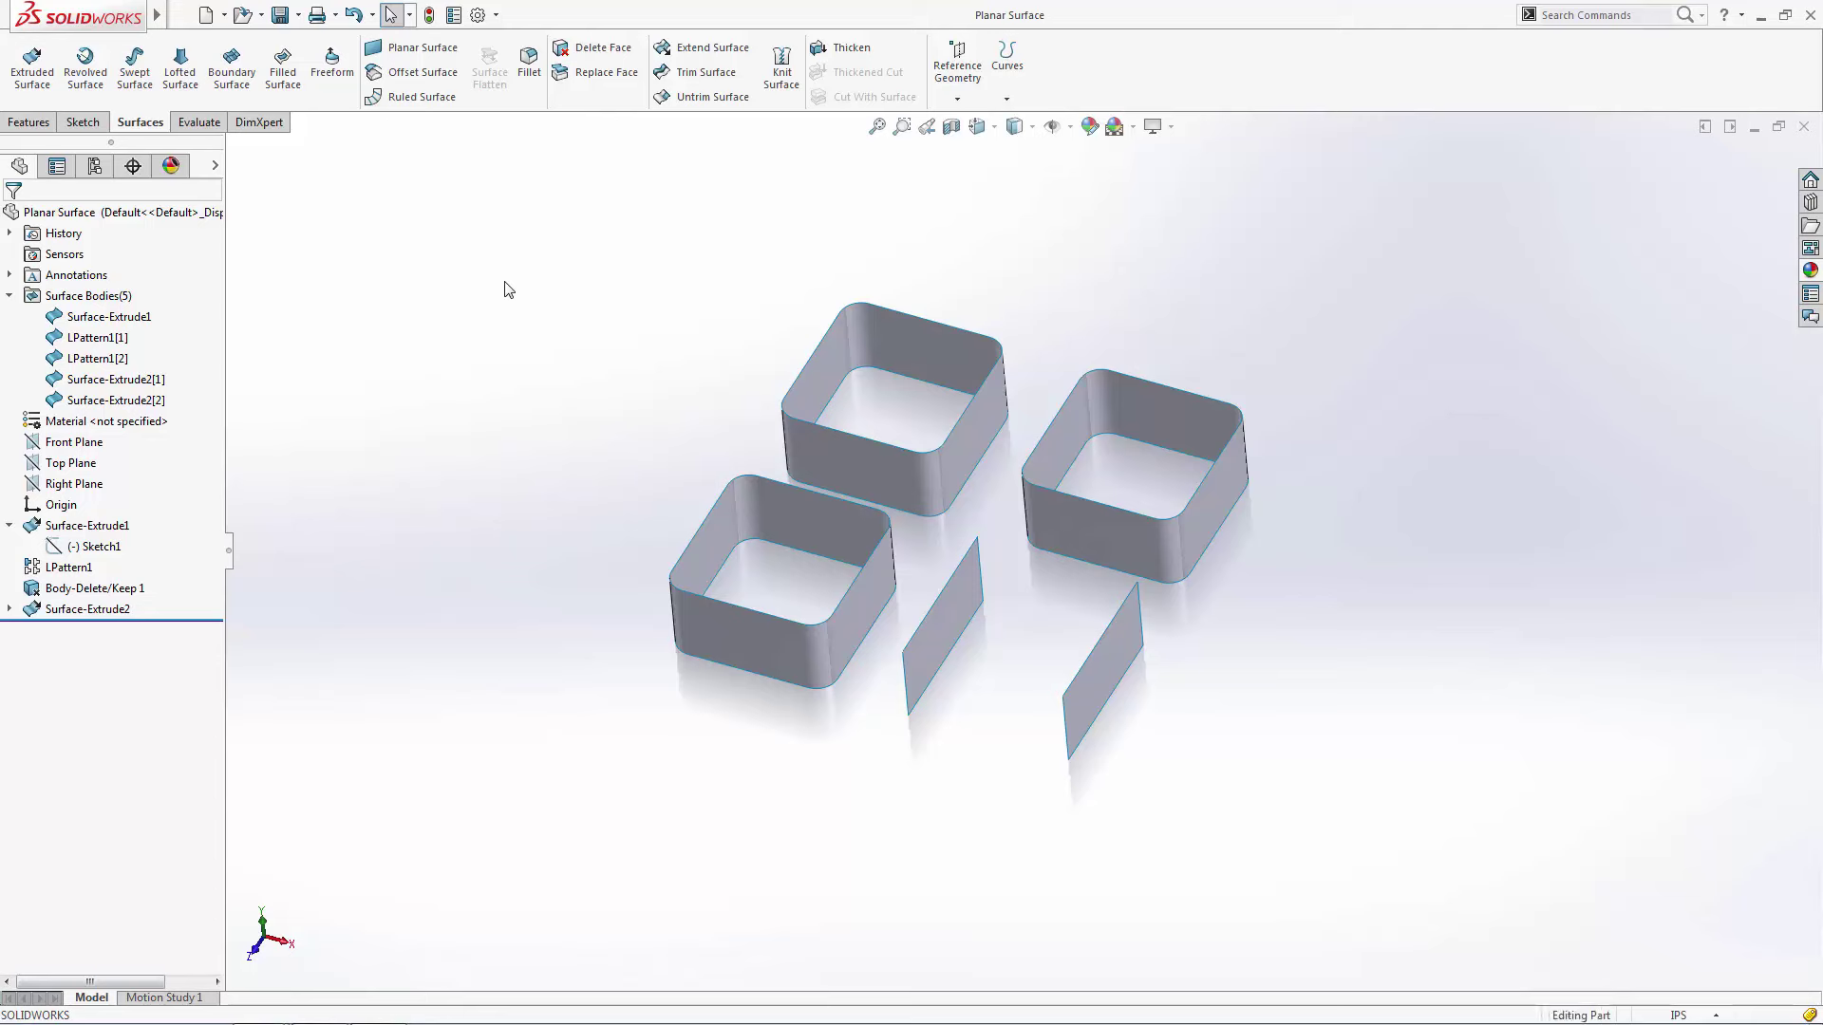
click(415, 45)
click(960, 328)
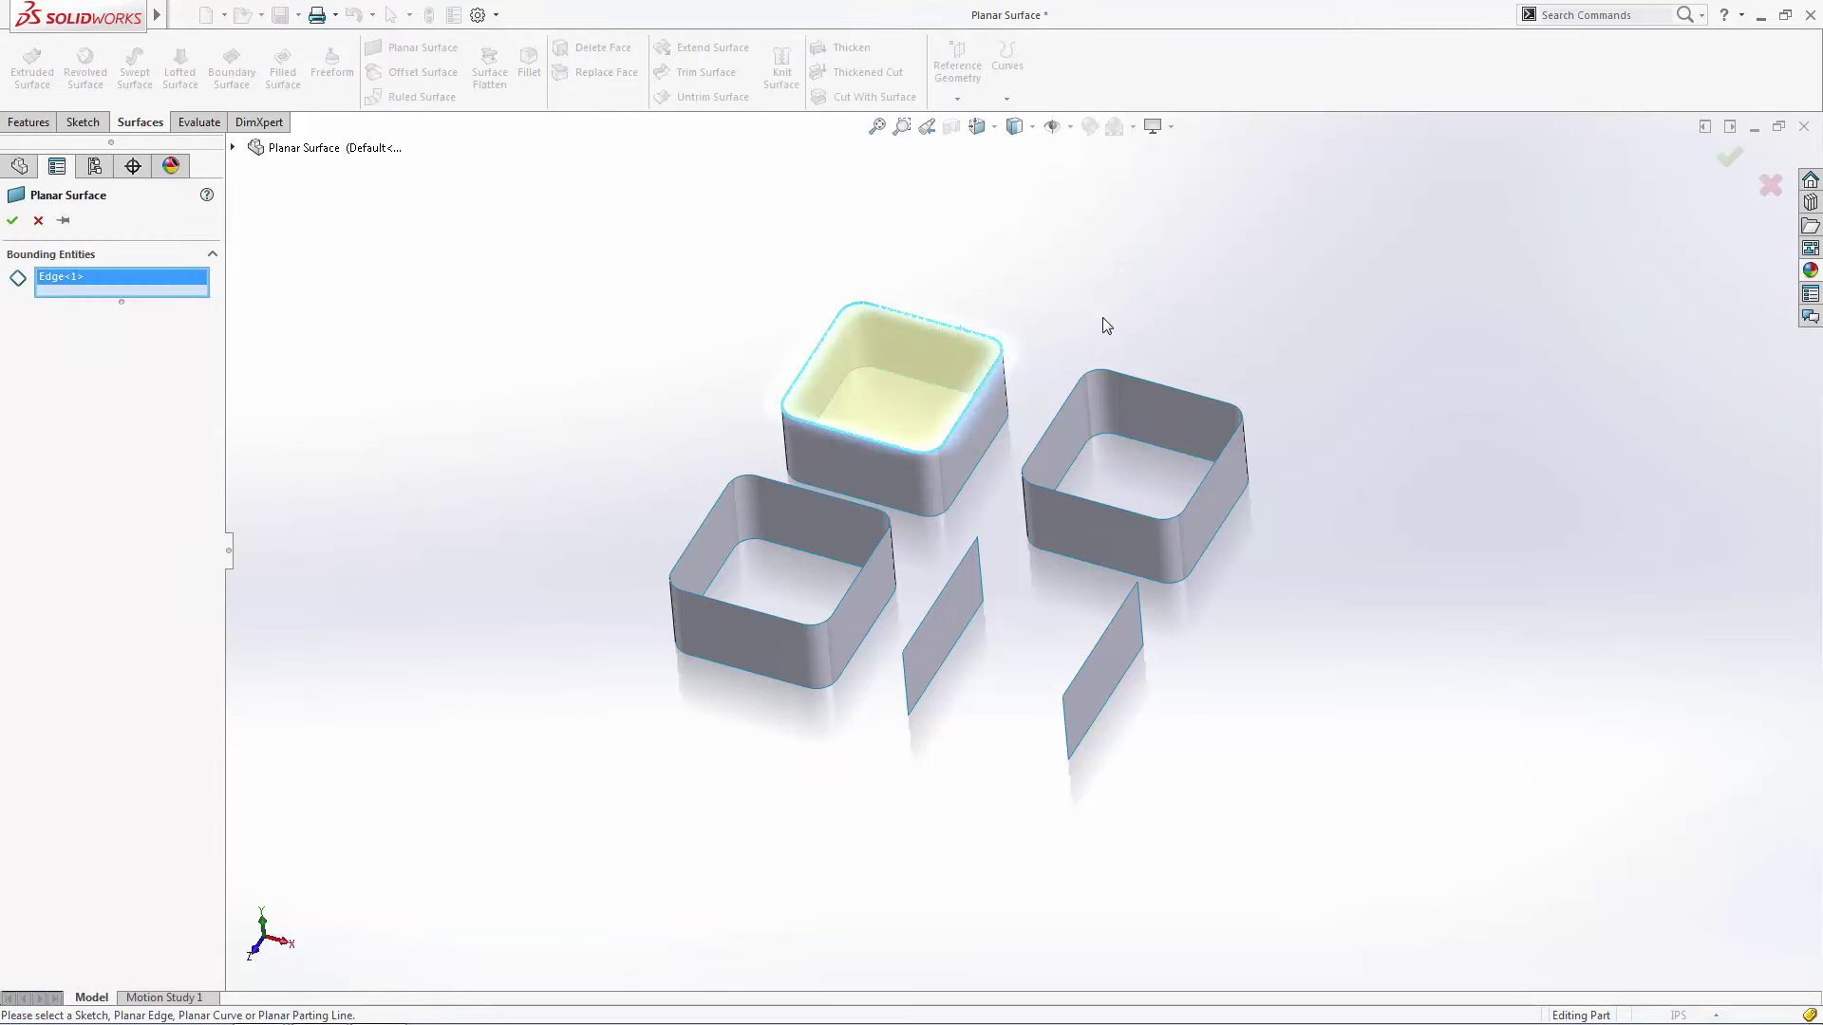
click(1170, 389)
click(868, 556)
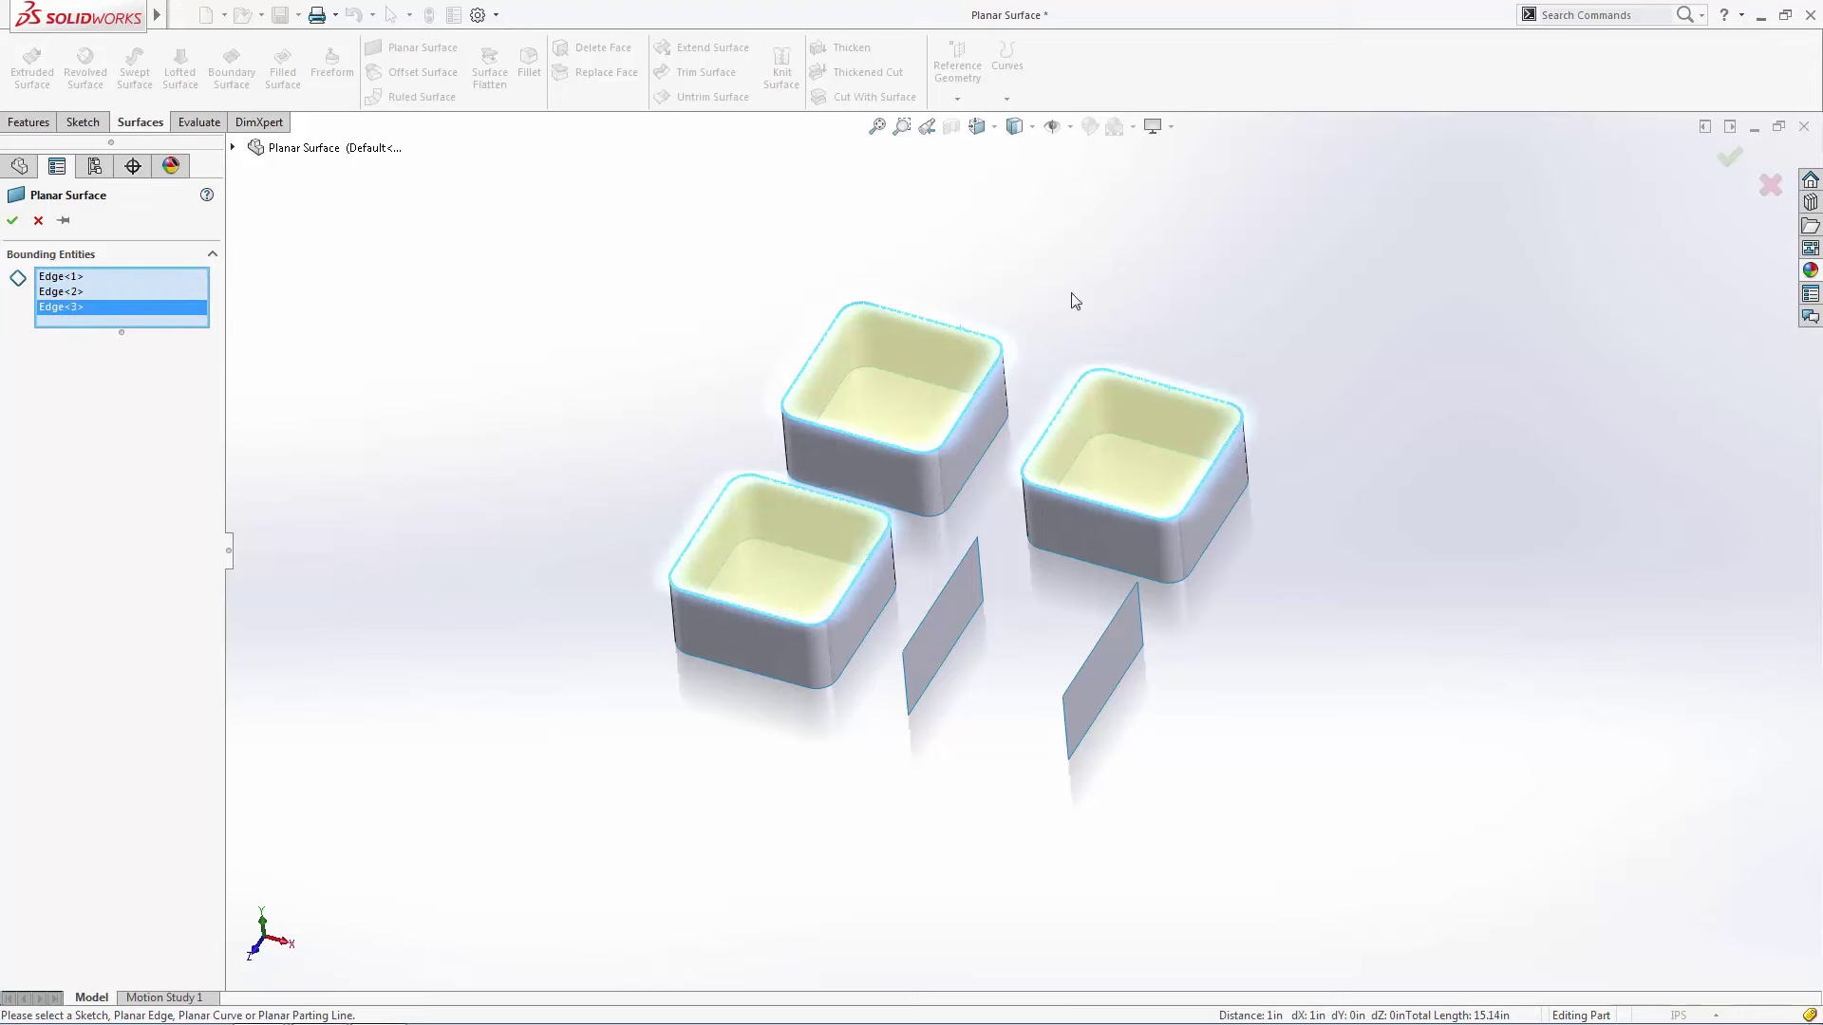
click(1728, 164)
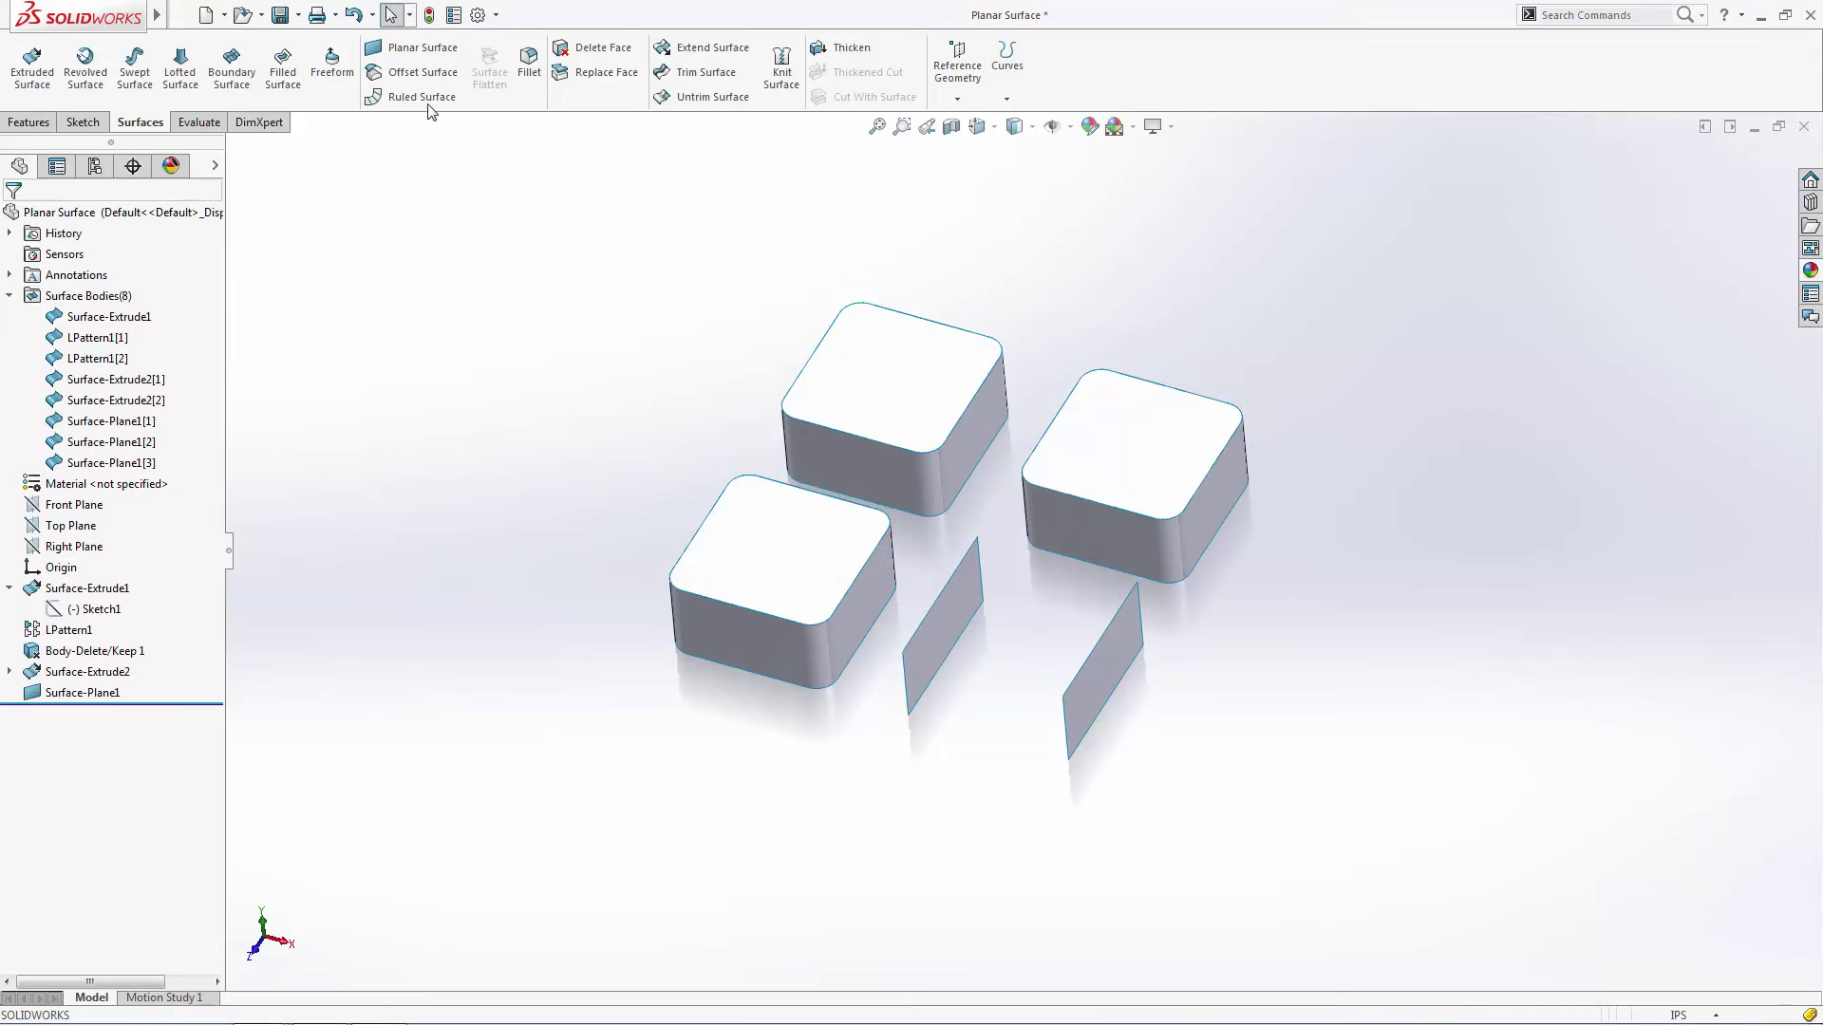
Add one planar surface spanning the two thin strips' top edges
click(412, 48)
click(946, 584)
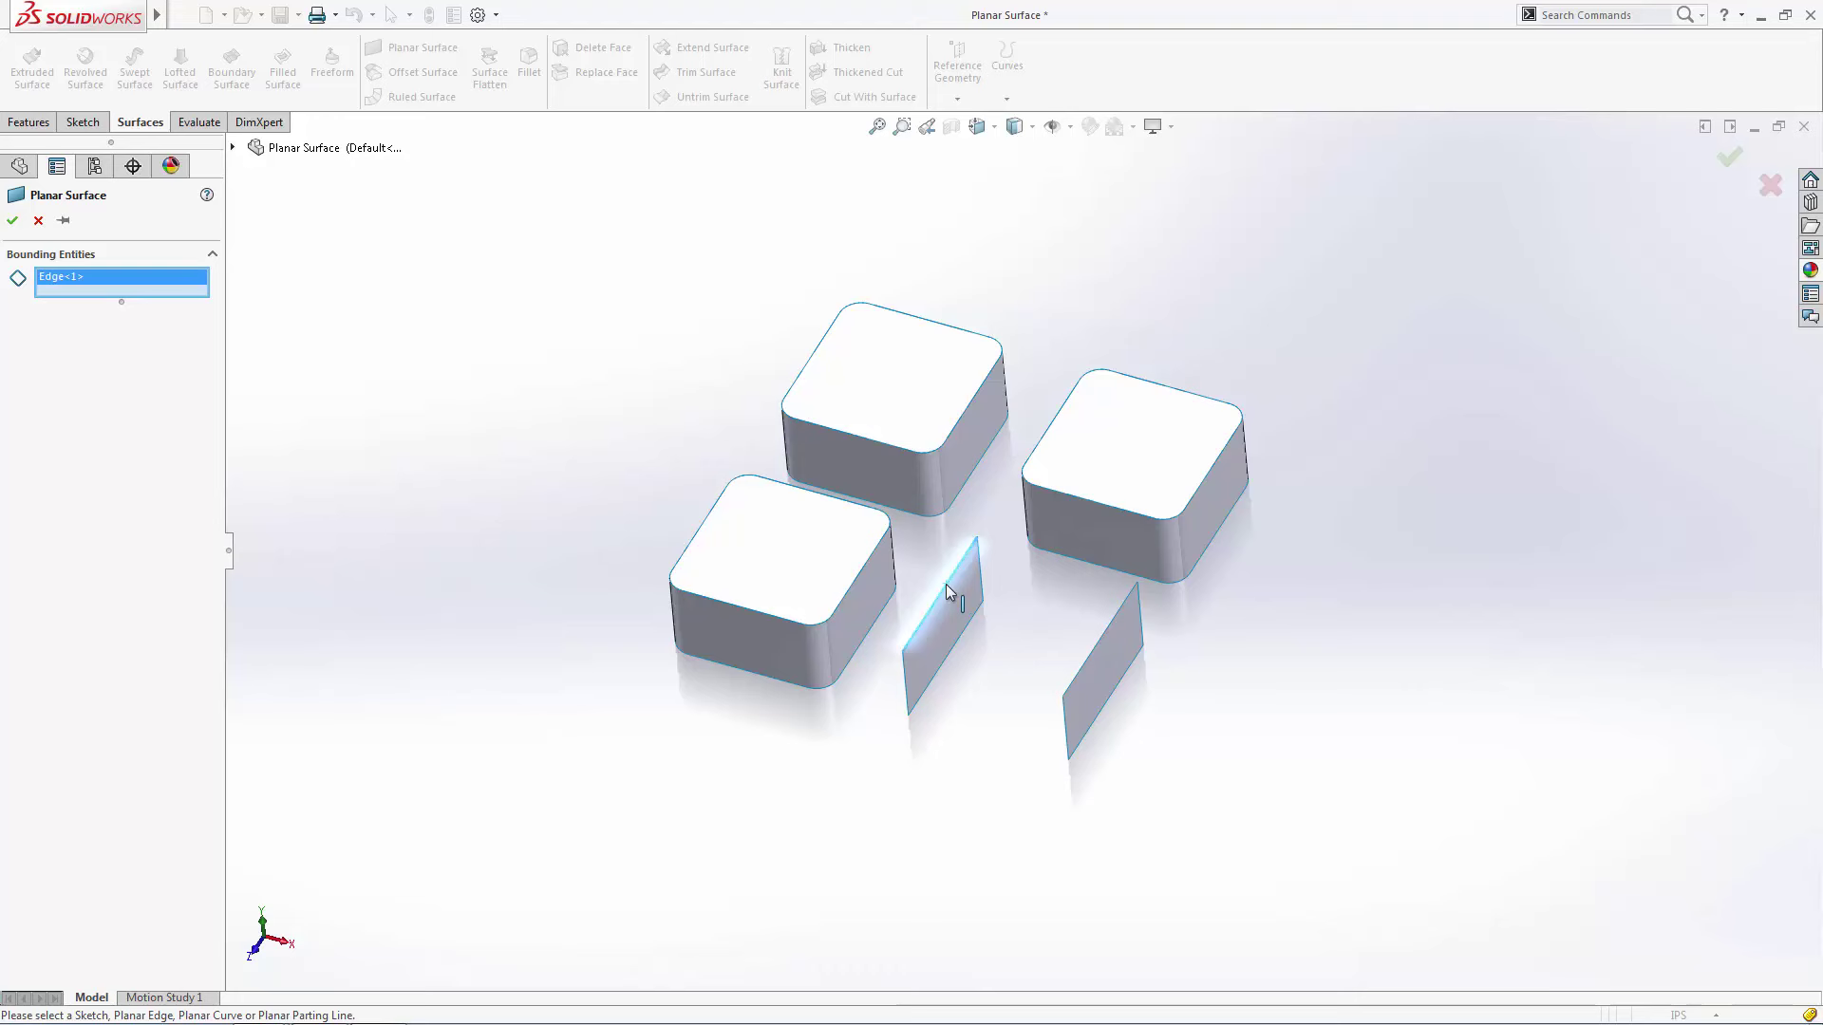
click(1101, 635)
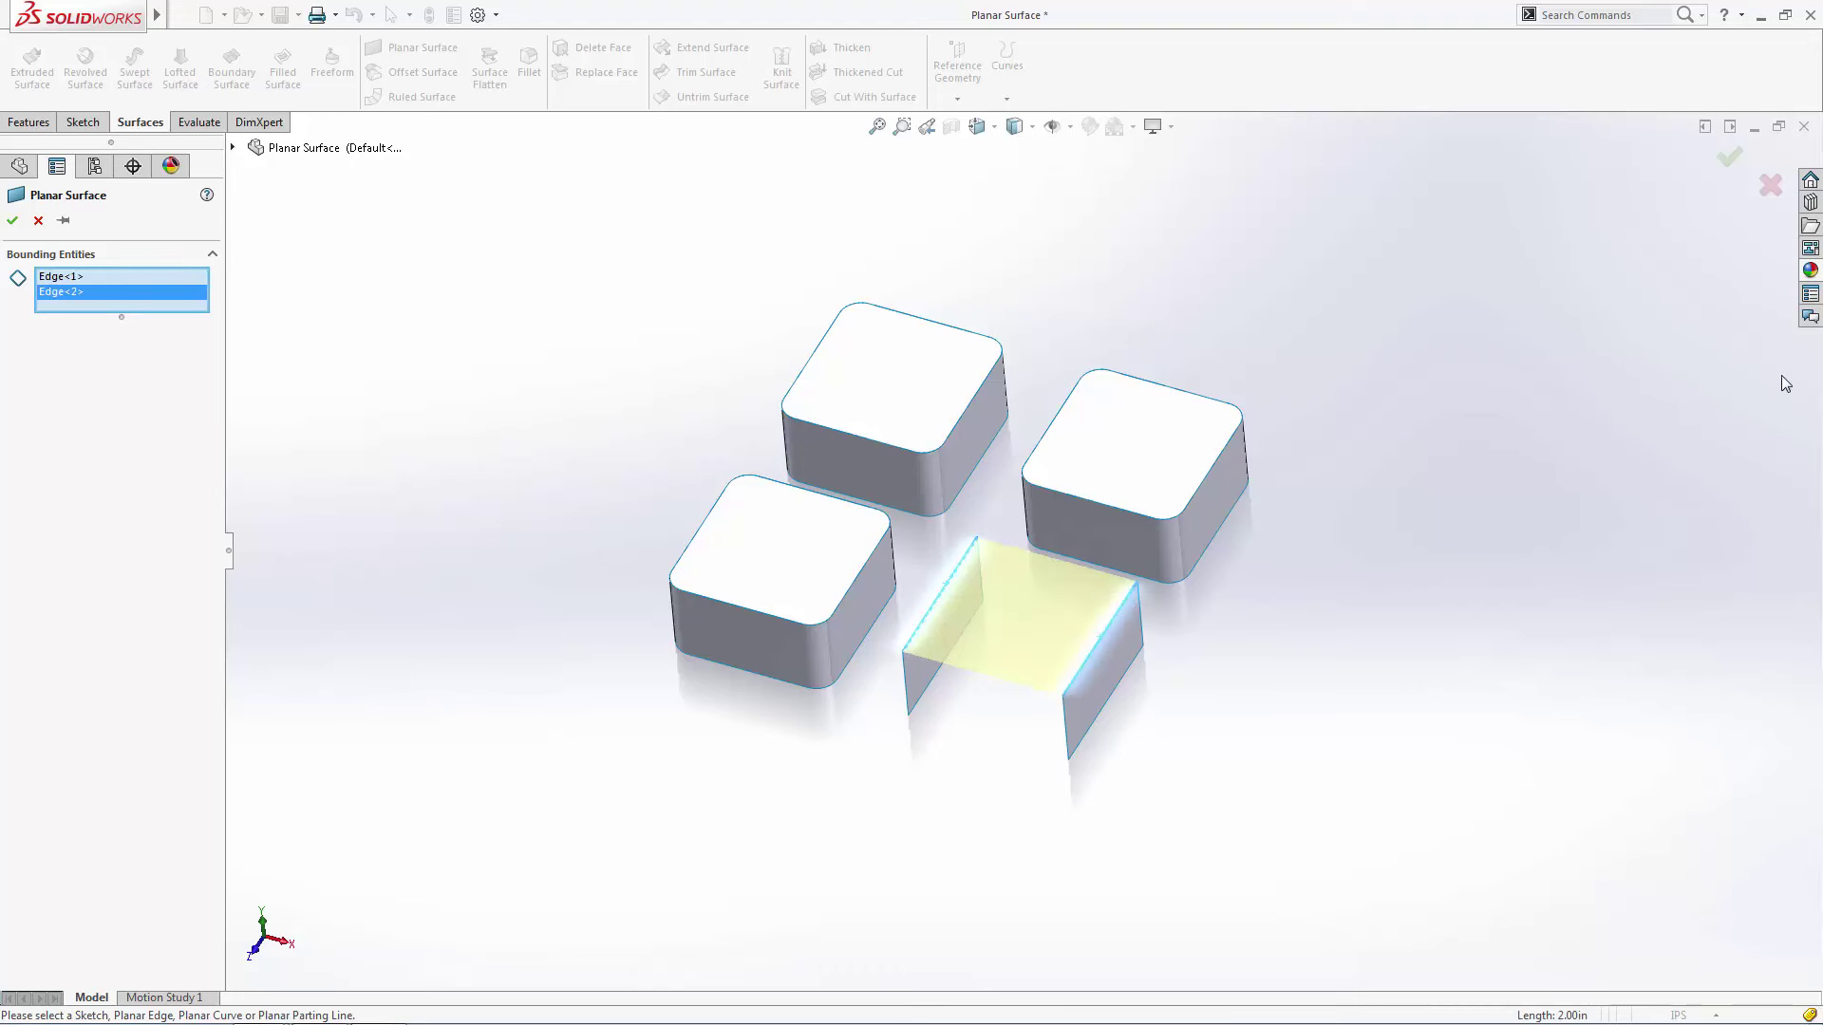
click(1733, 155)
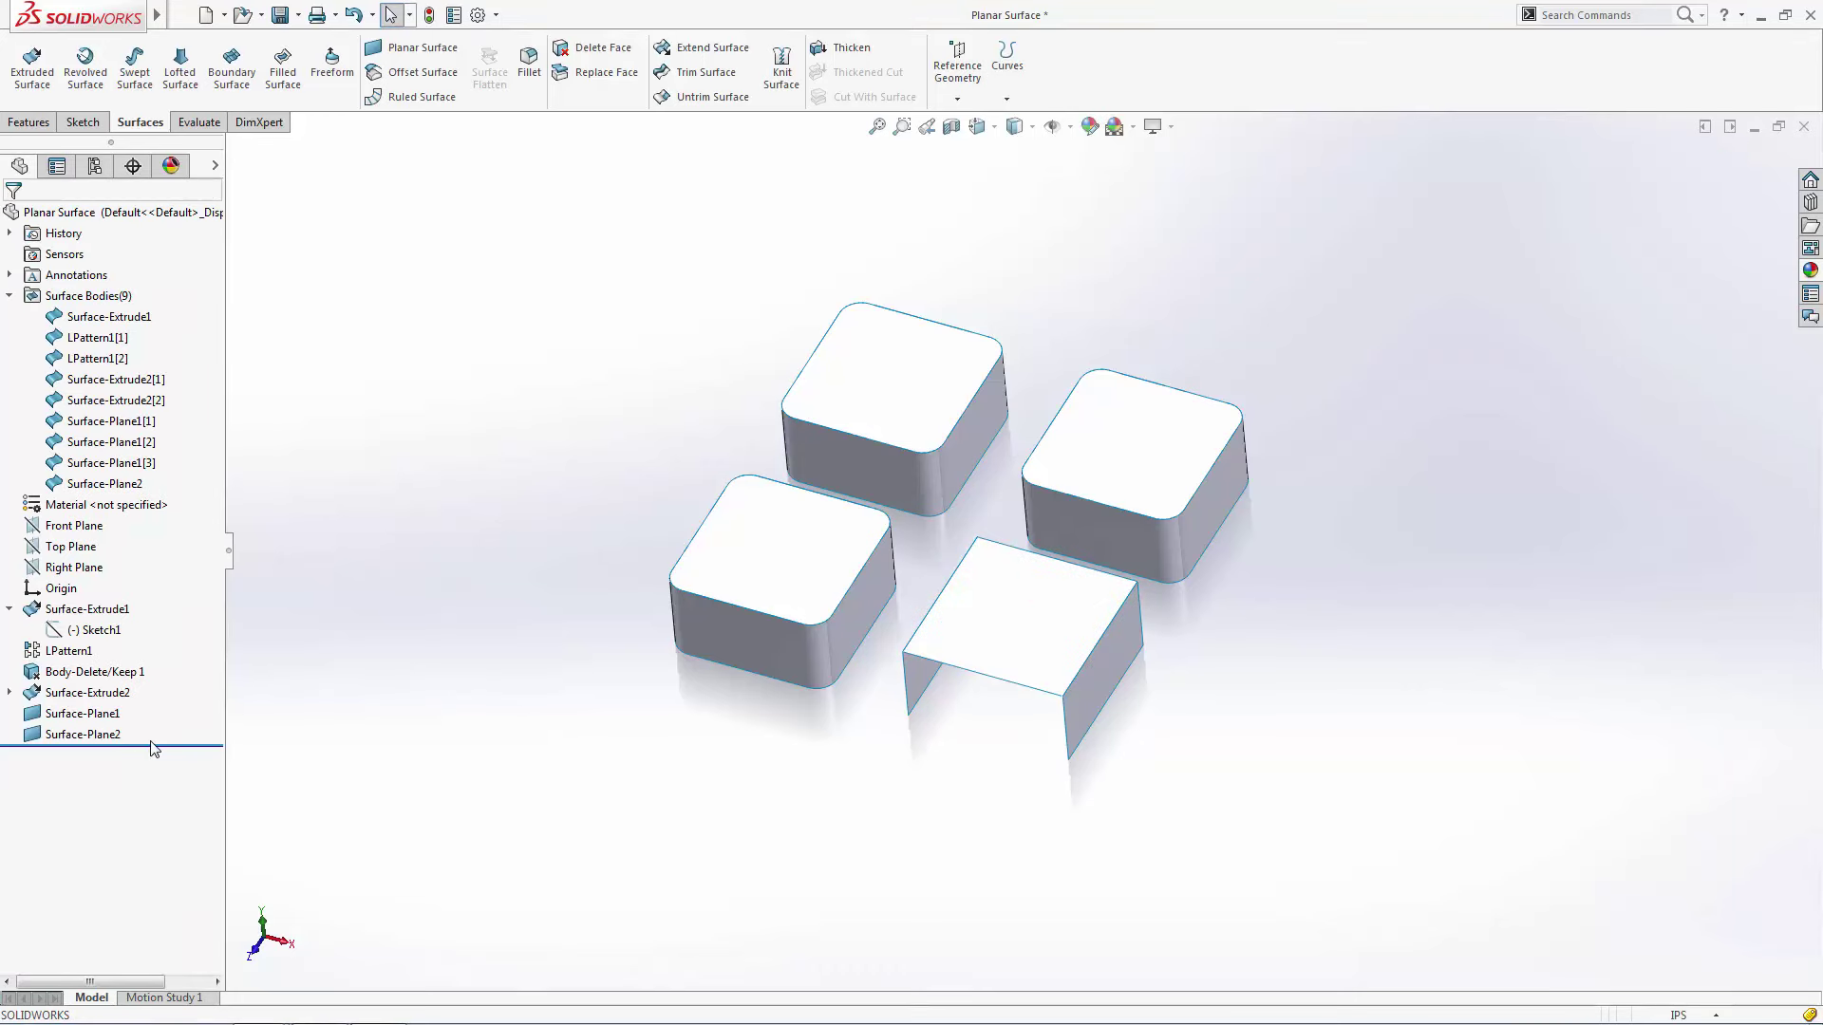
Roll back, try one fill across two boxes, cancel it, roll forward and minimize the part
drag(154, 753, 156, 623)
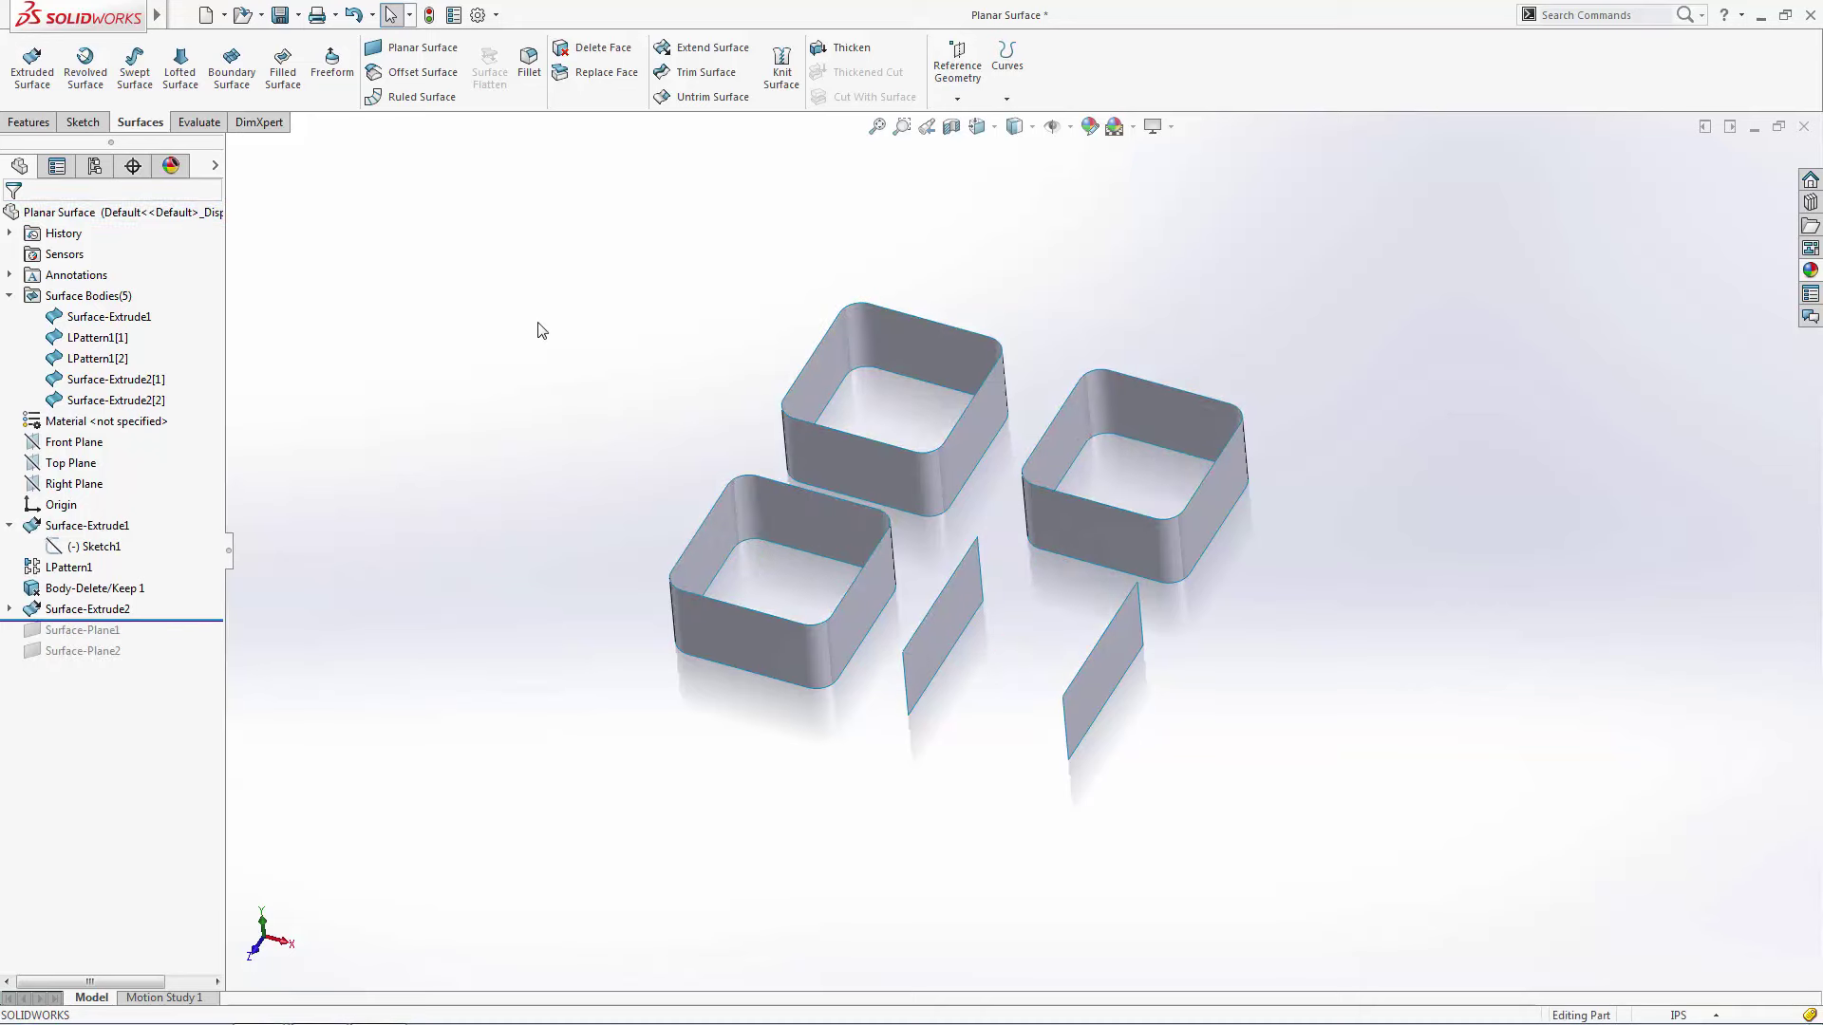
click(281, 66)
click(971, 399)
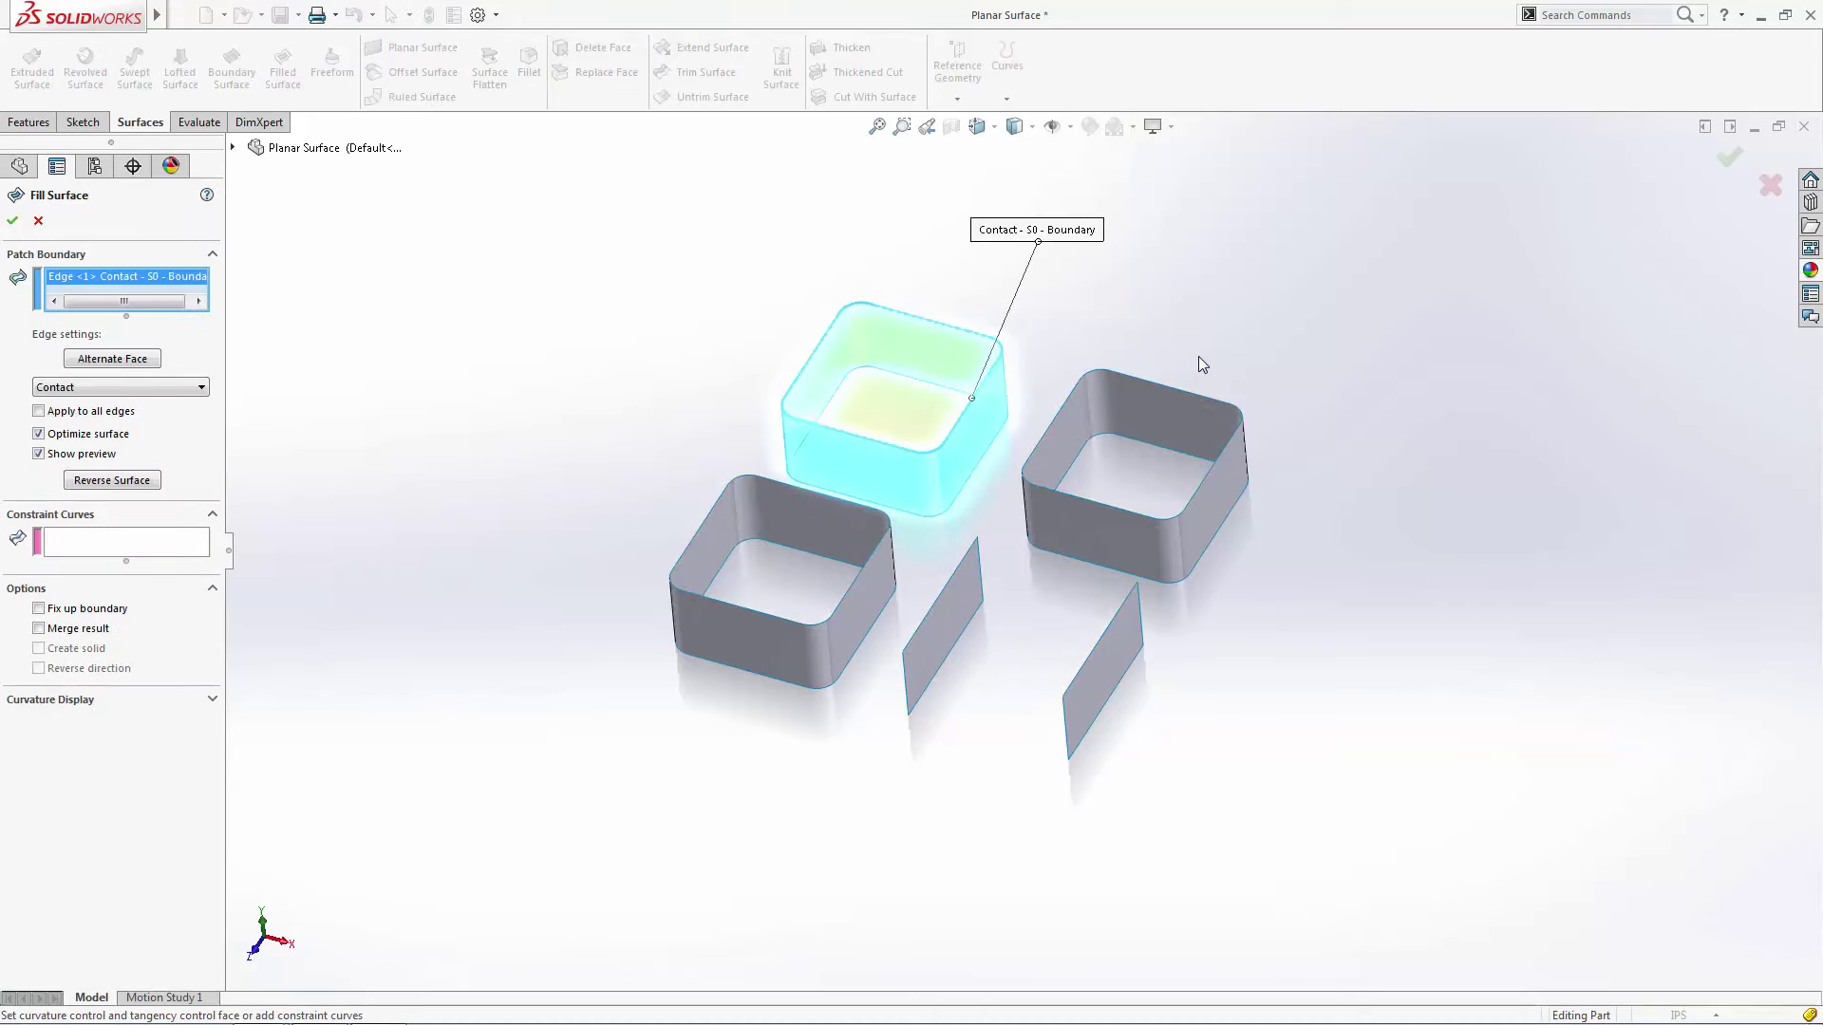
click(1175, 391)
click(1722, 158)
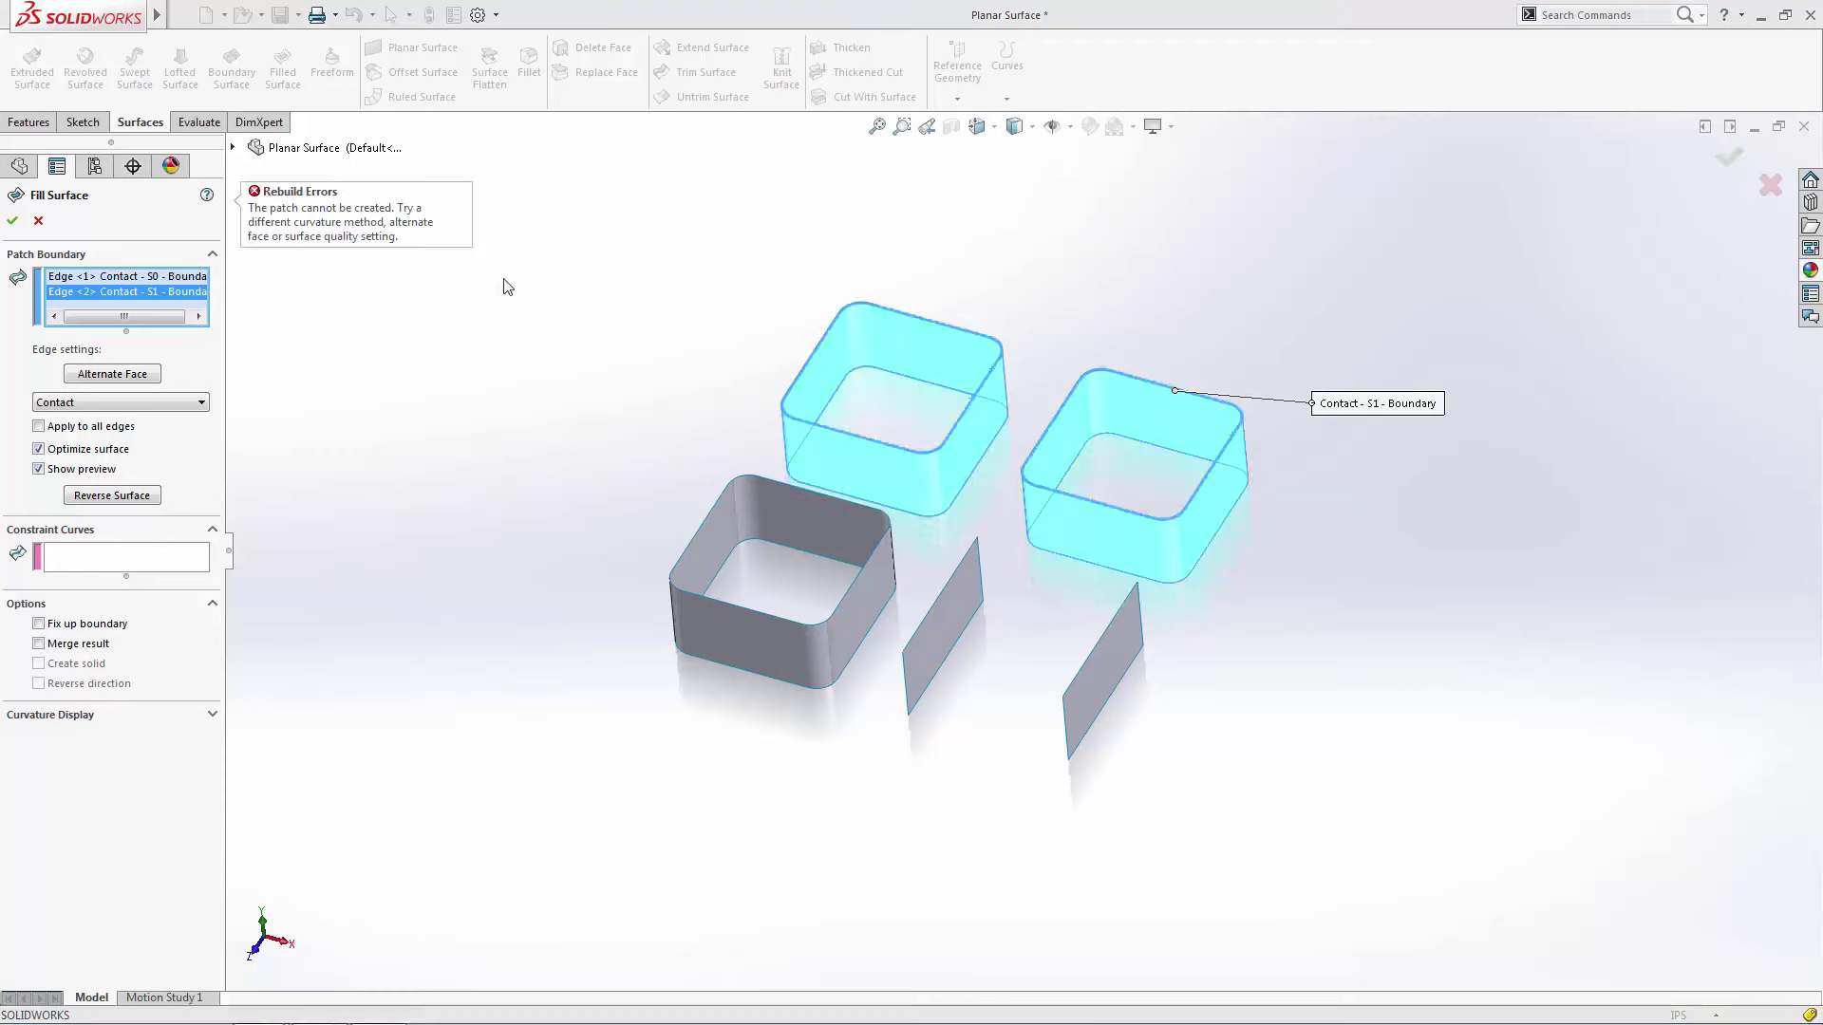
click(1765, 189)
drag(163, 623, 163, 664)
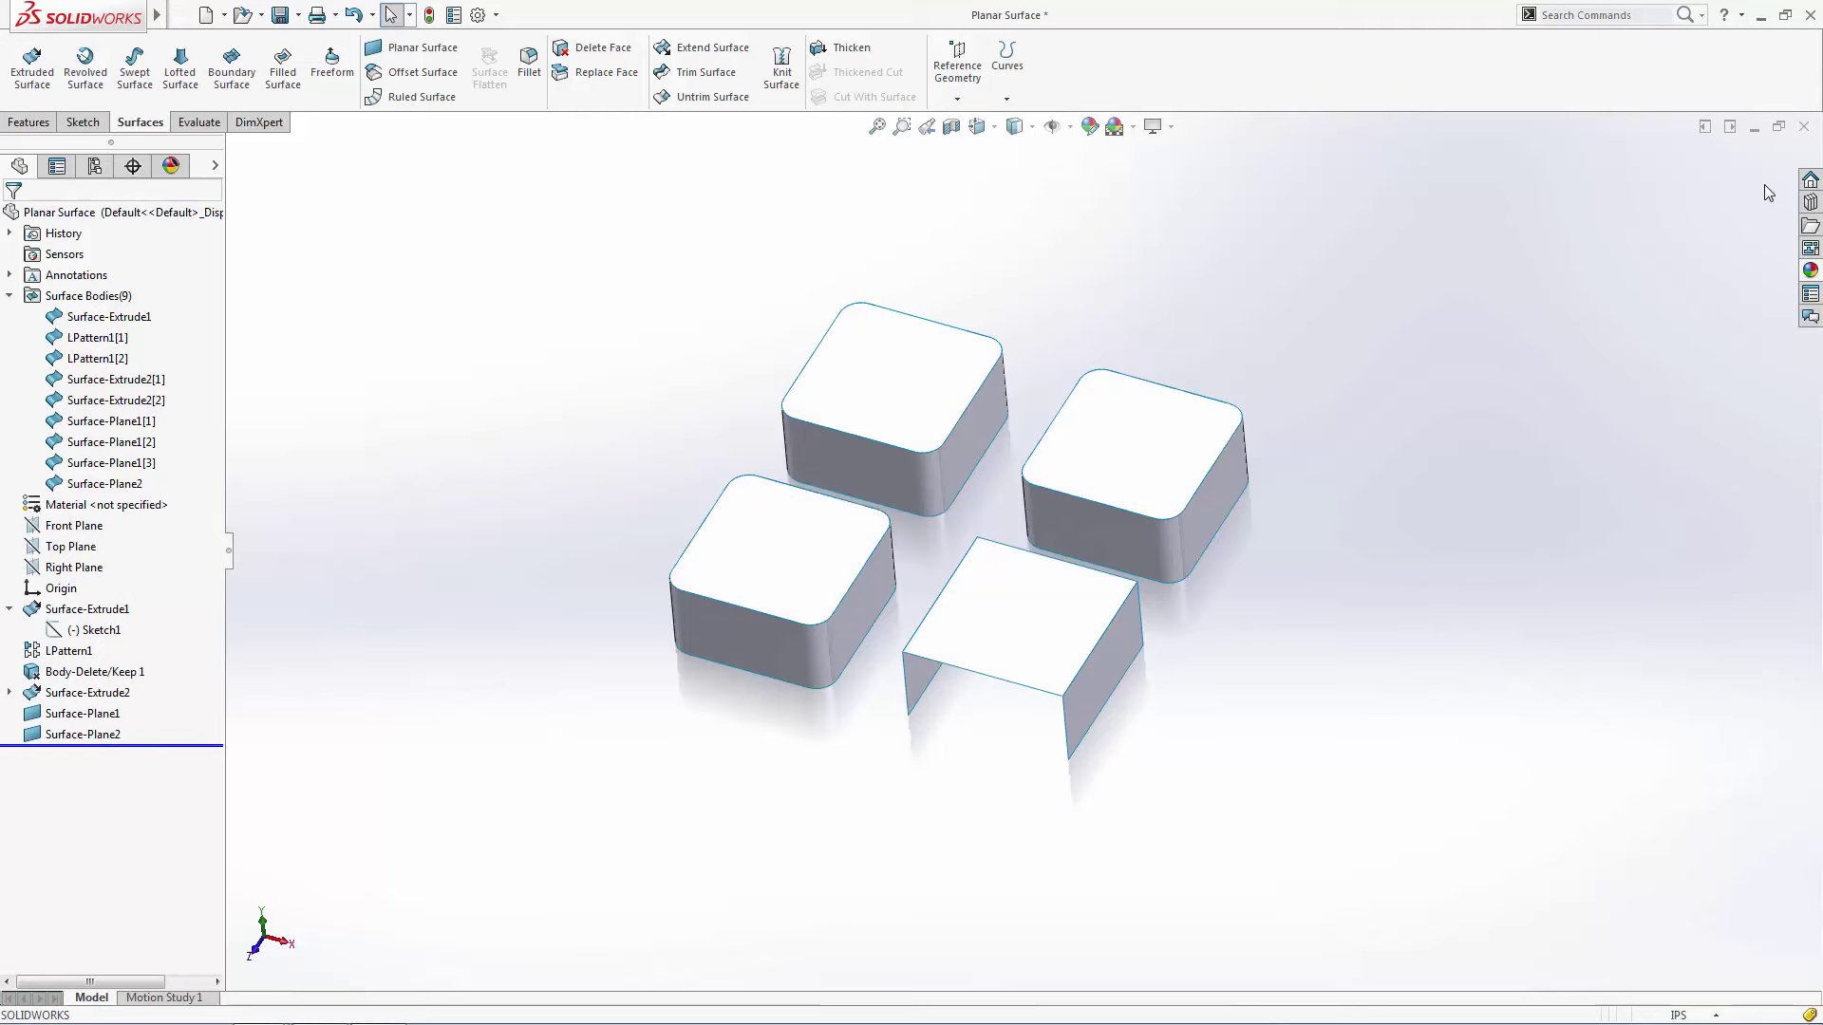
click(1754, 126)
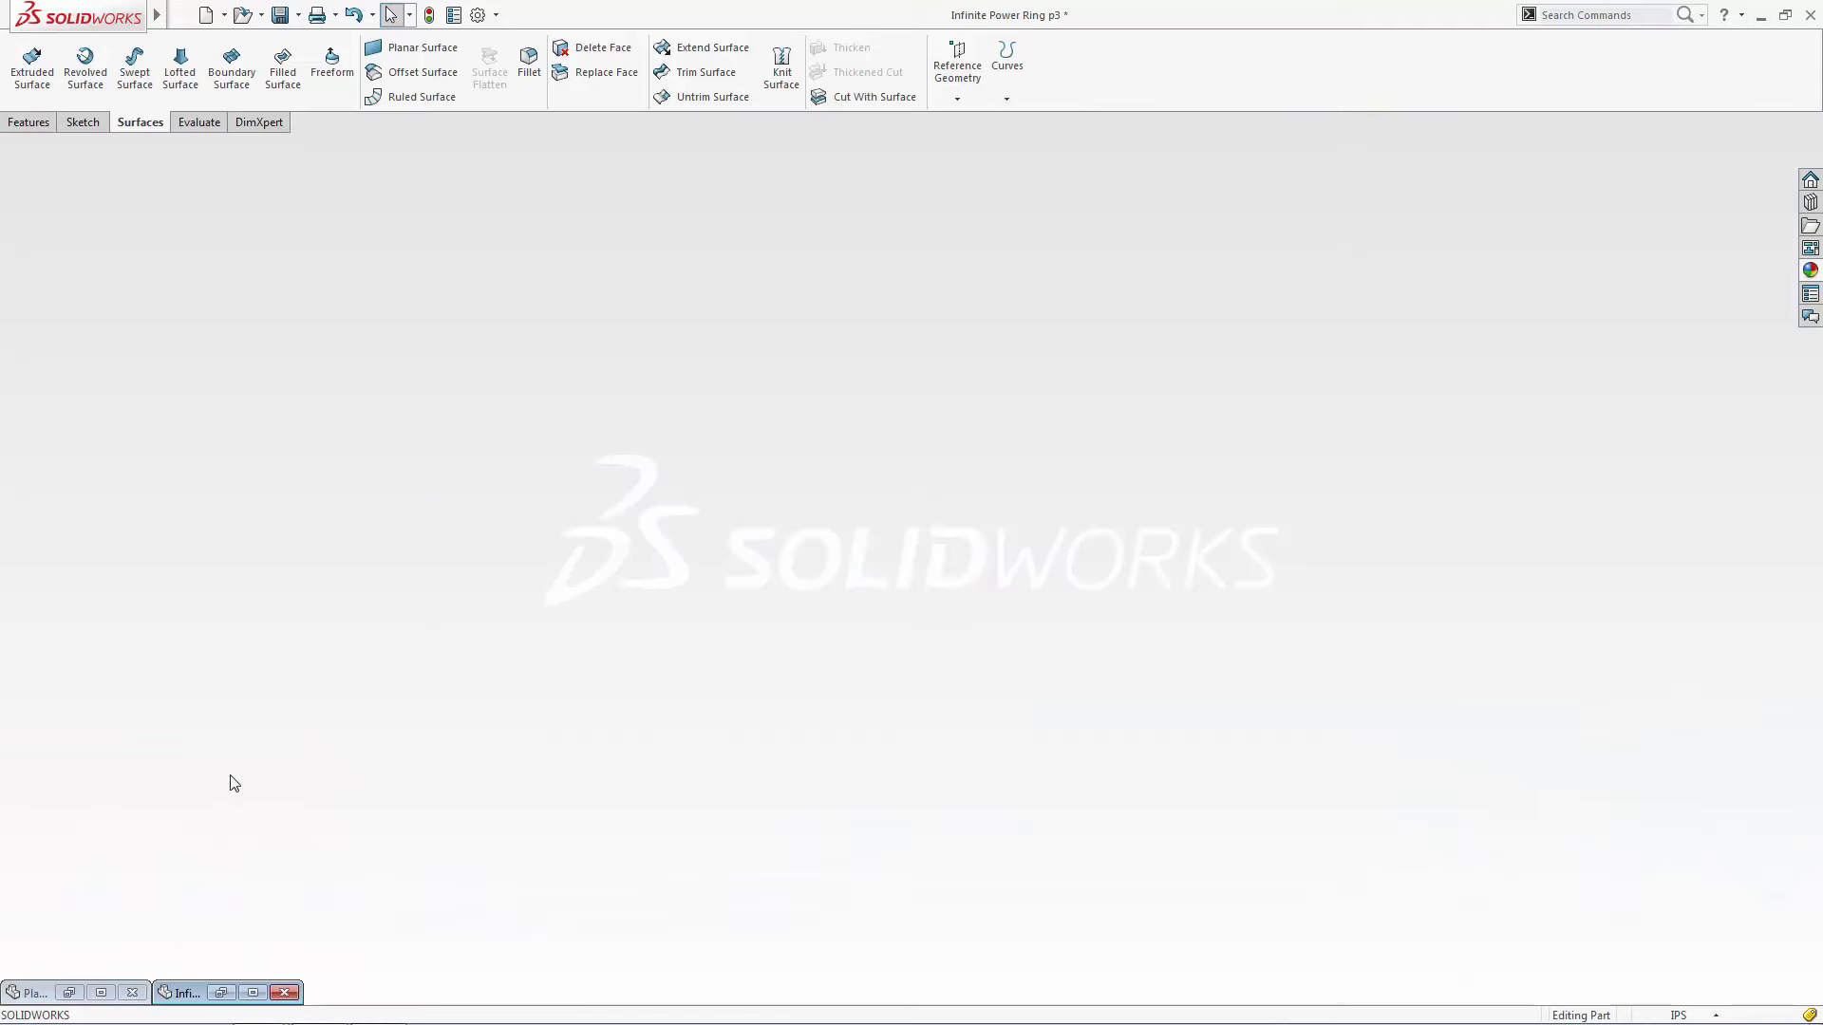
Maximize Infinite Power Ring p3, set the Right view, and use Hidden Lines Visible display
click(254, 992)
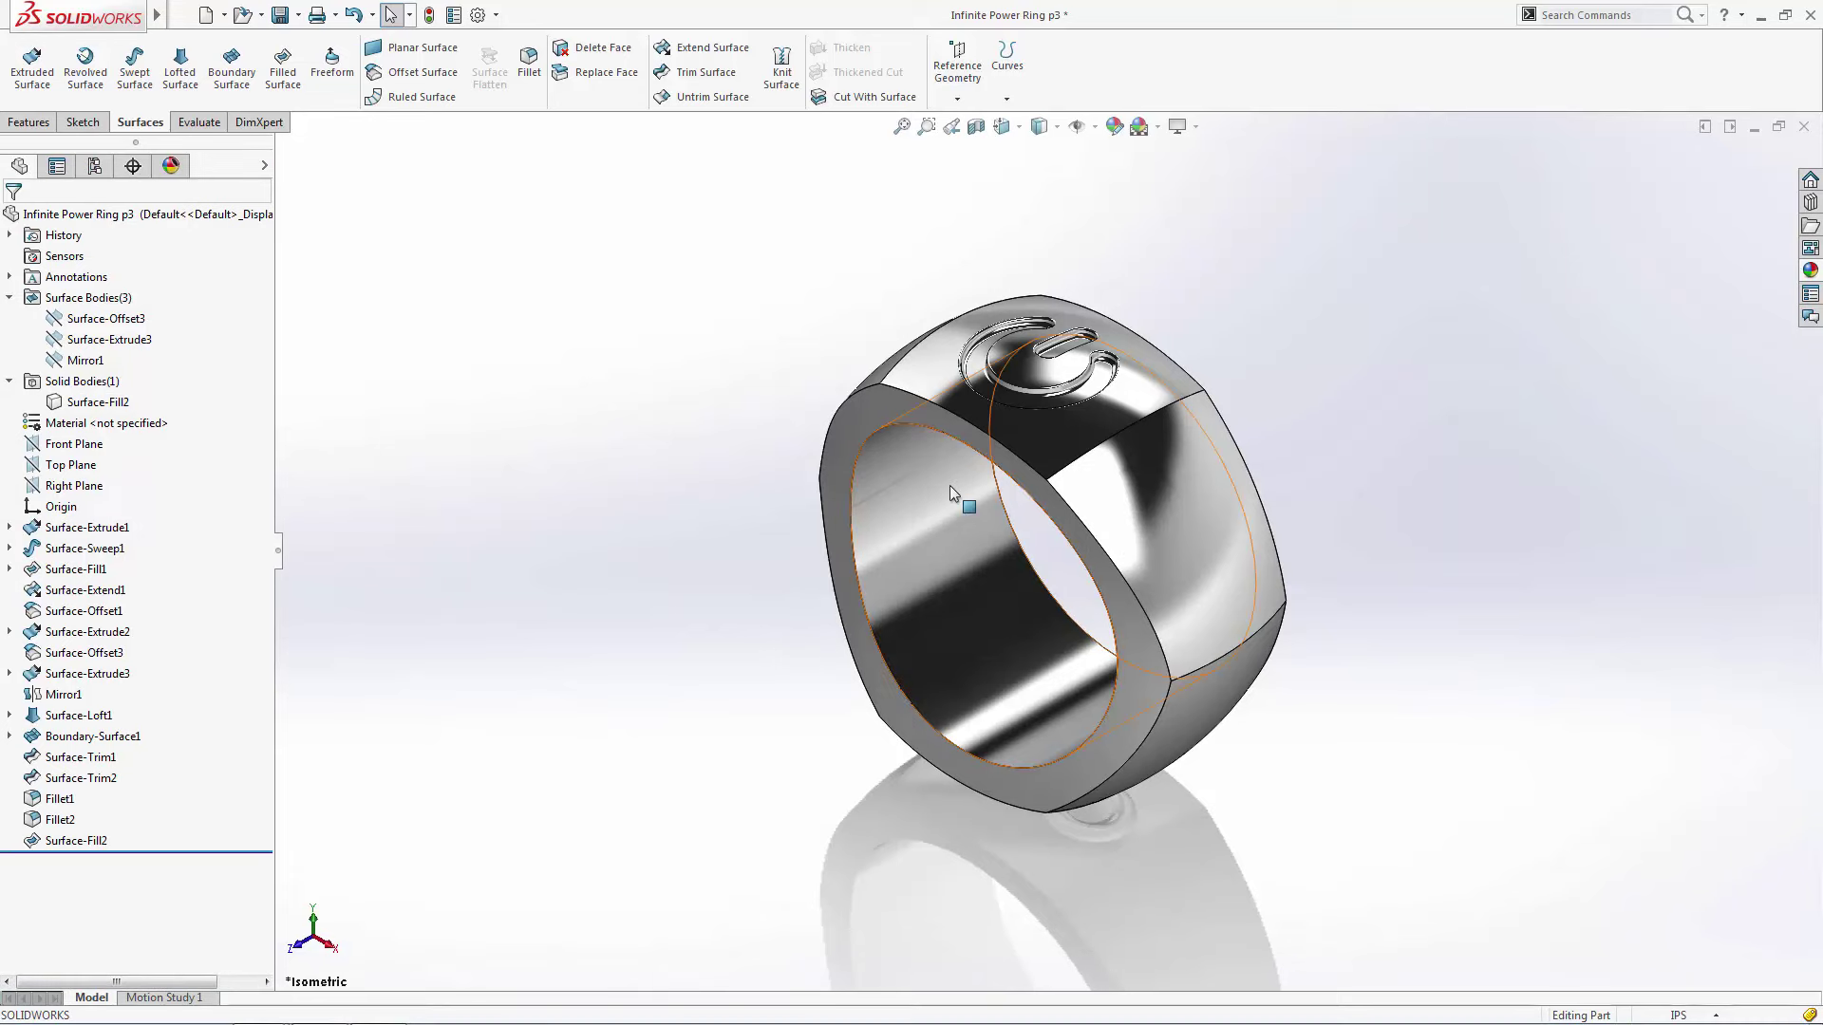
click(1003, 126)
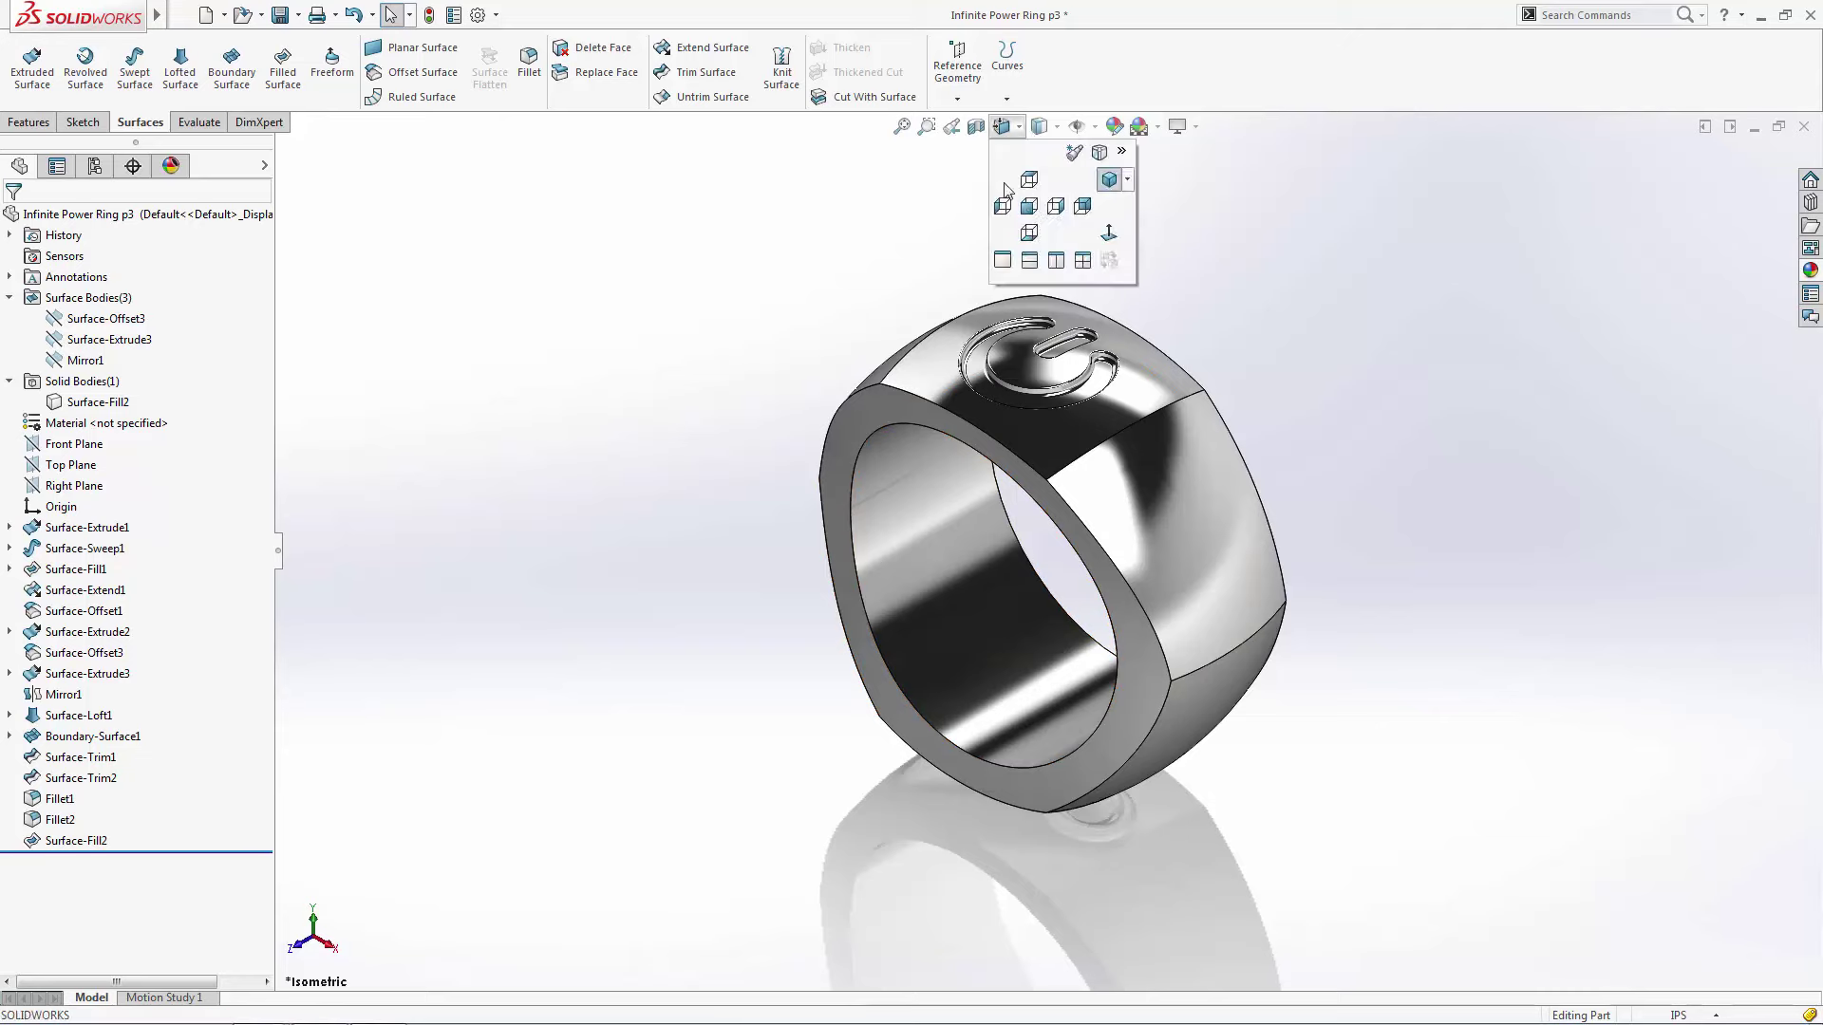
click(1055, 206)
click(1039, 126)
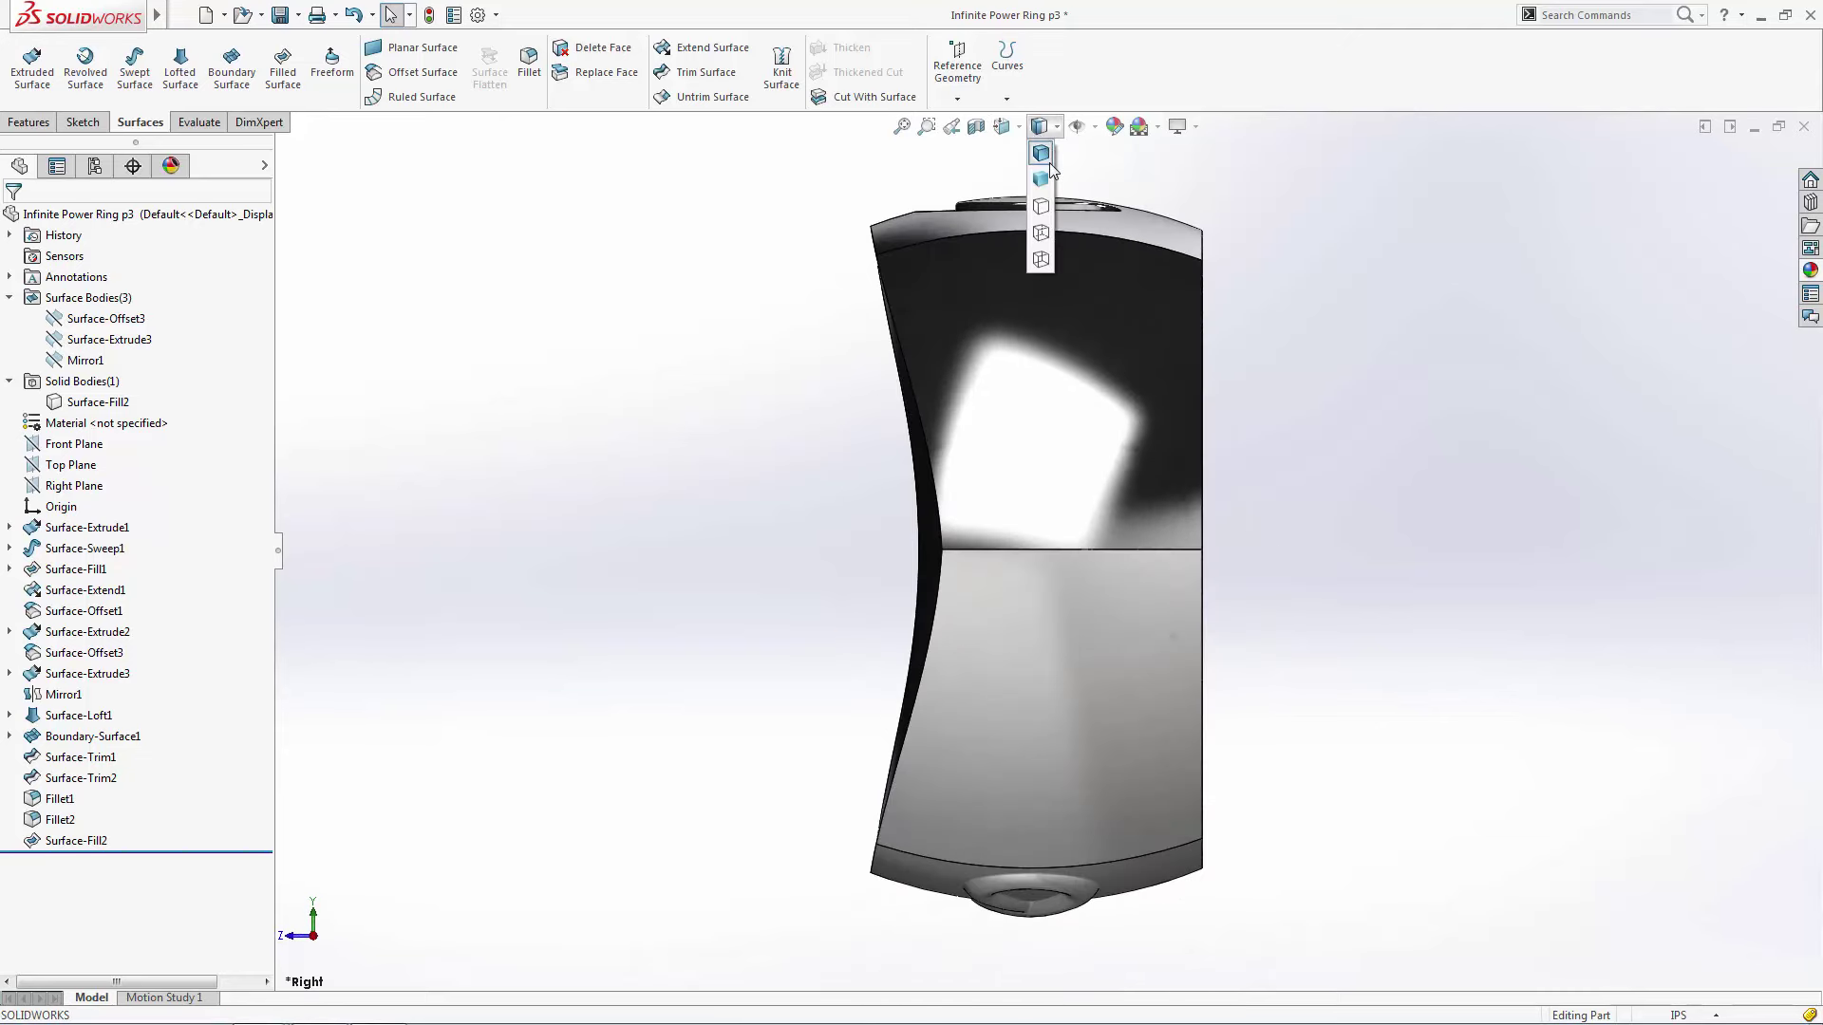
click(1041, 233)
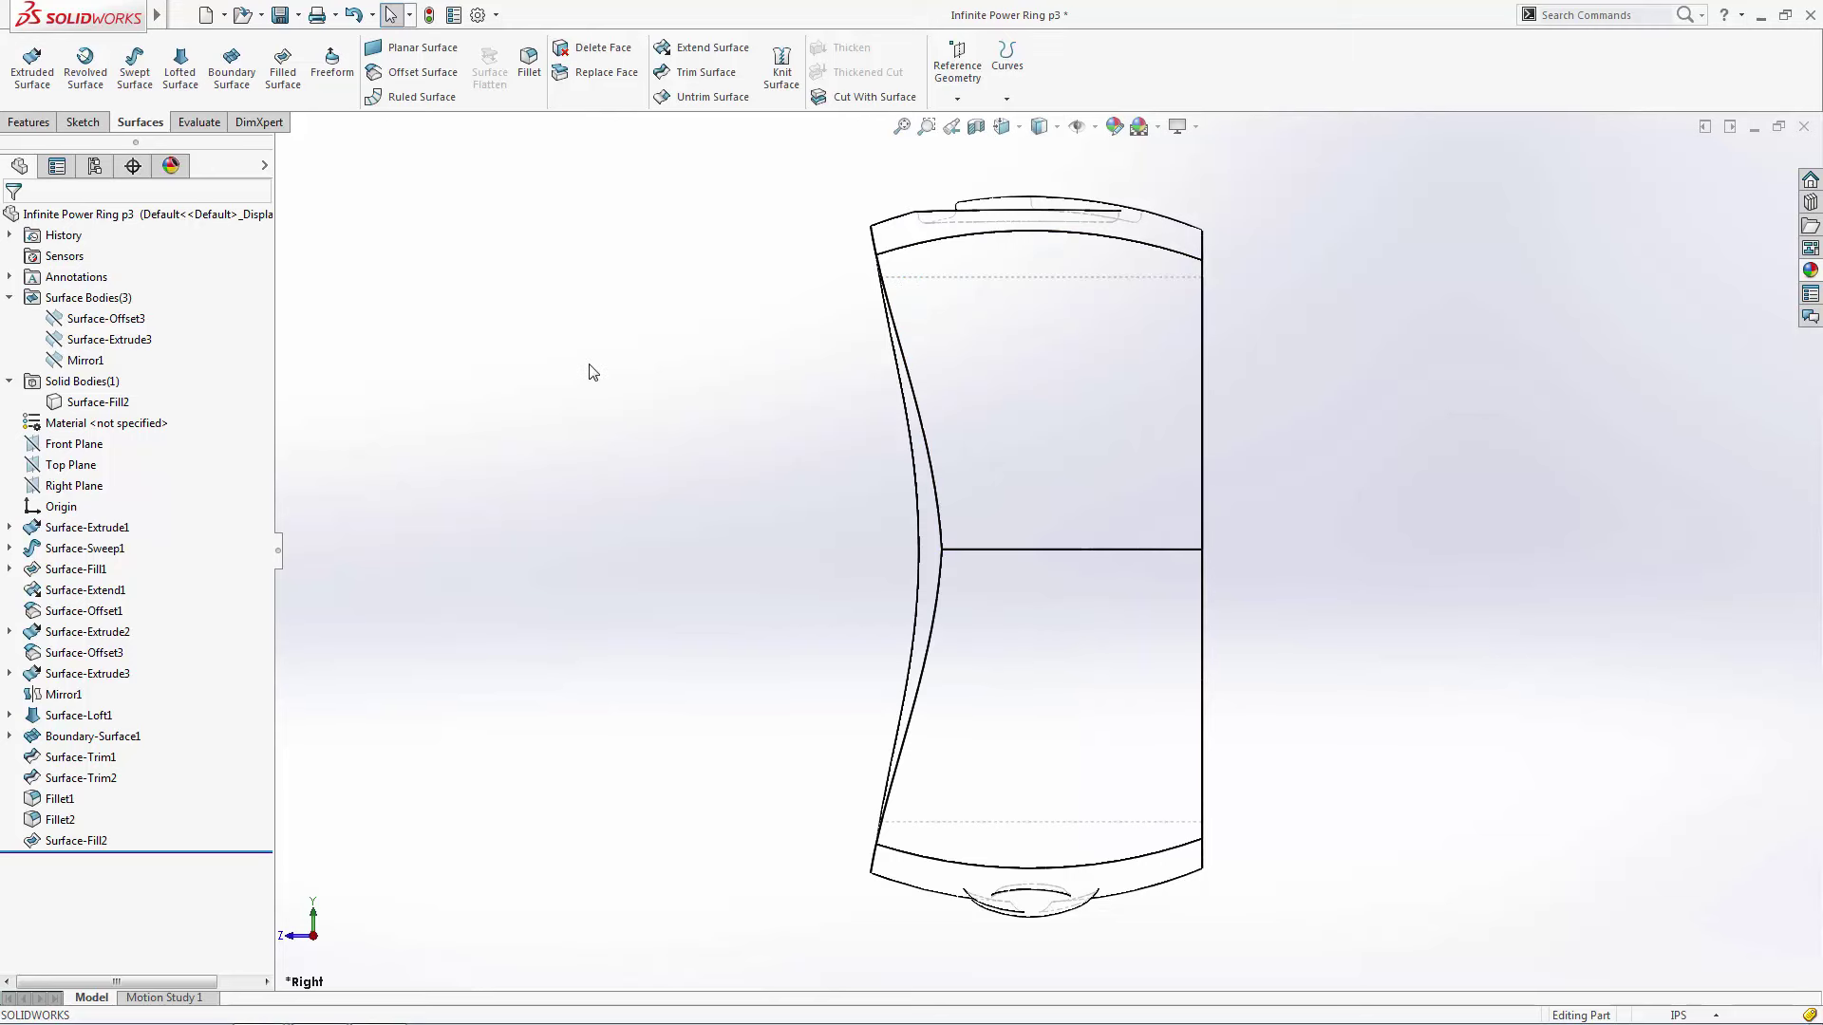
Start a sketch on the Right Plane with a horizontal centerline across the ring
click(74, 485)
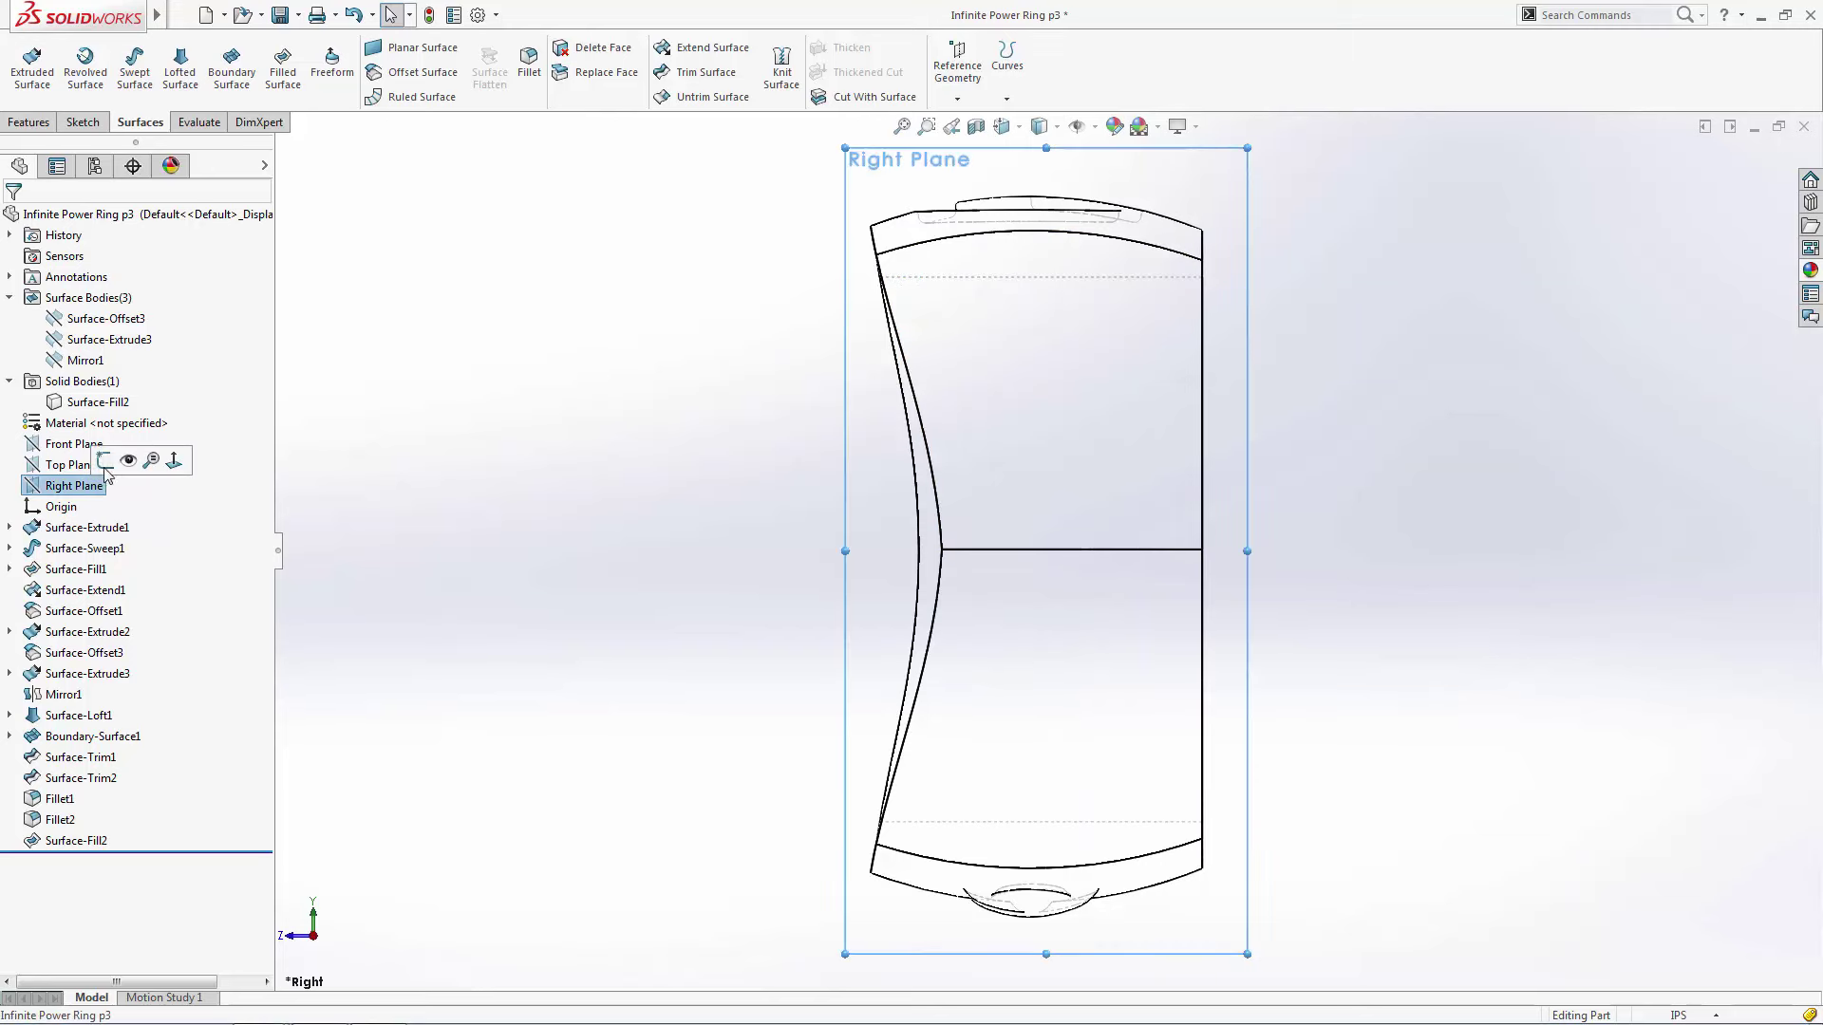
click(152, 461)
click(143, 47)
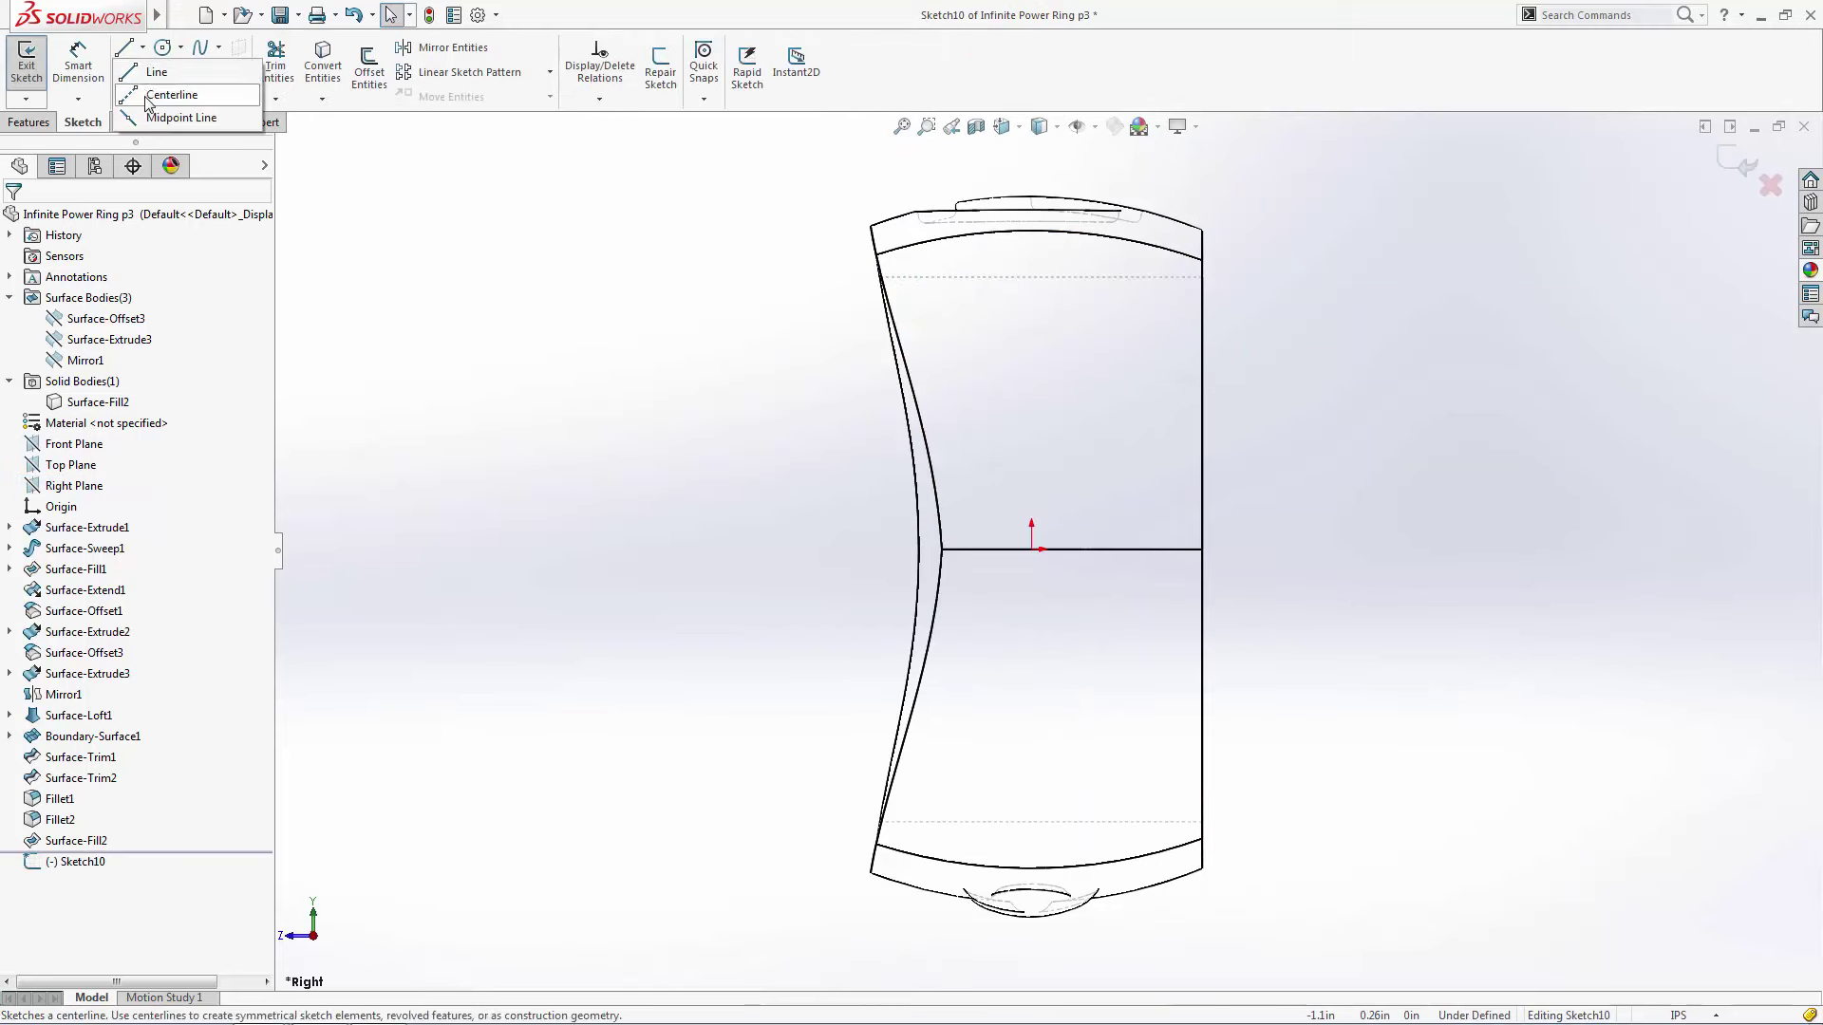
click(175, 92)
click(845, 549)
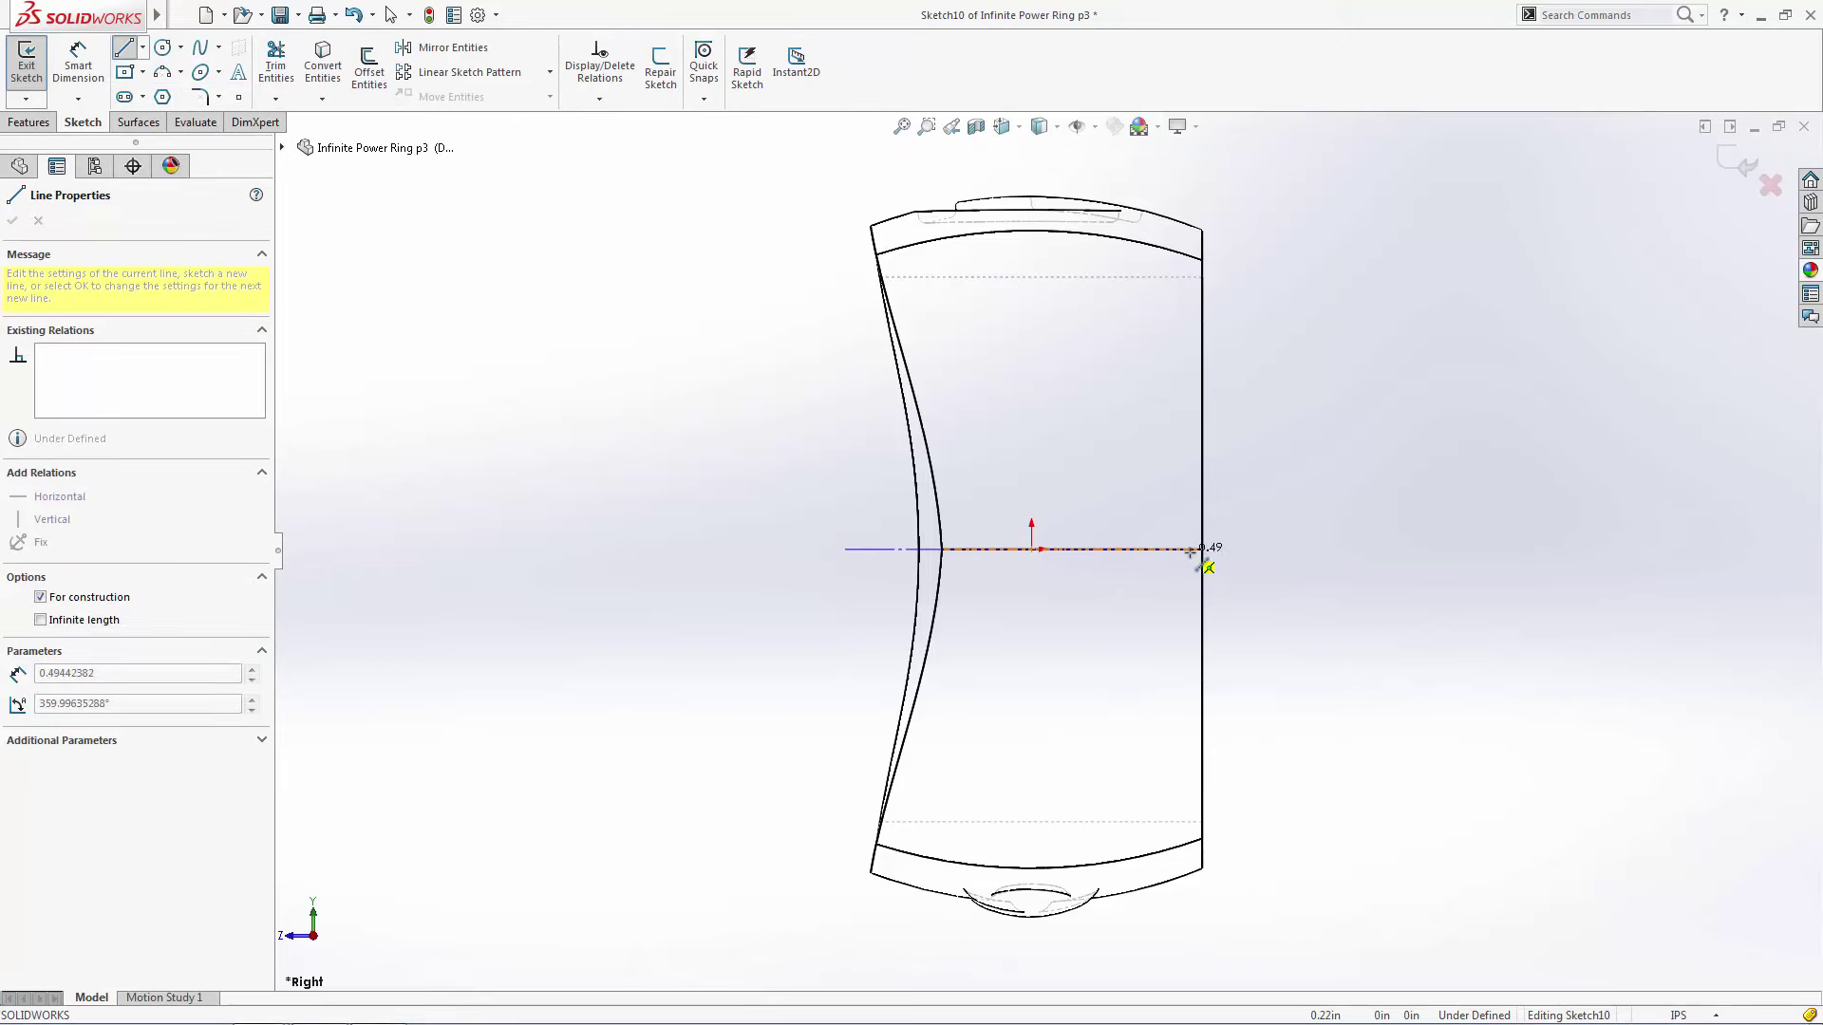
click(1260, 549)
key(Escape)
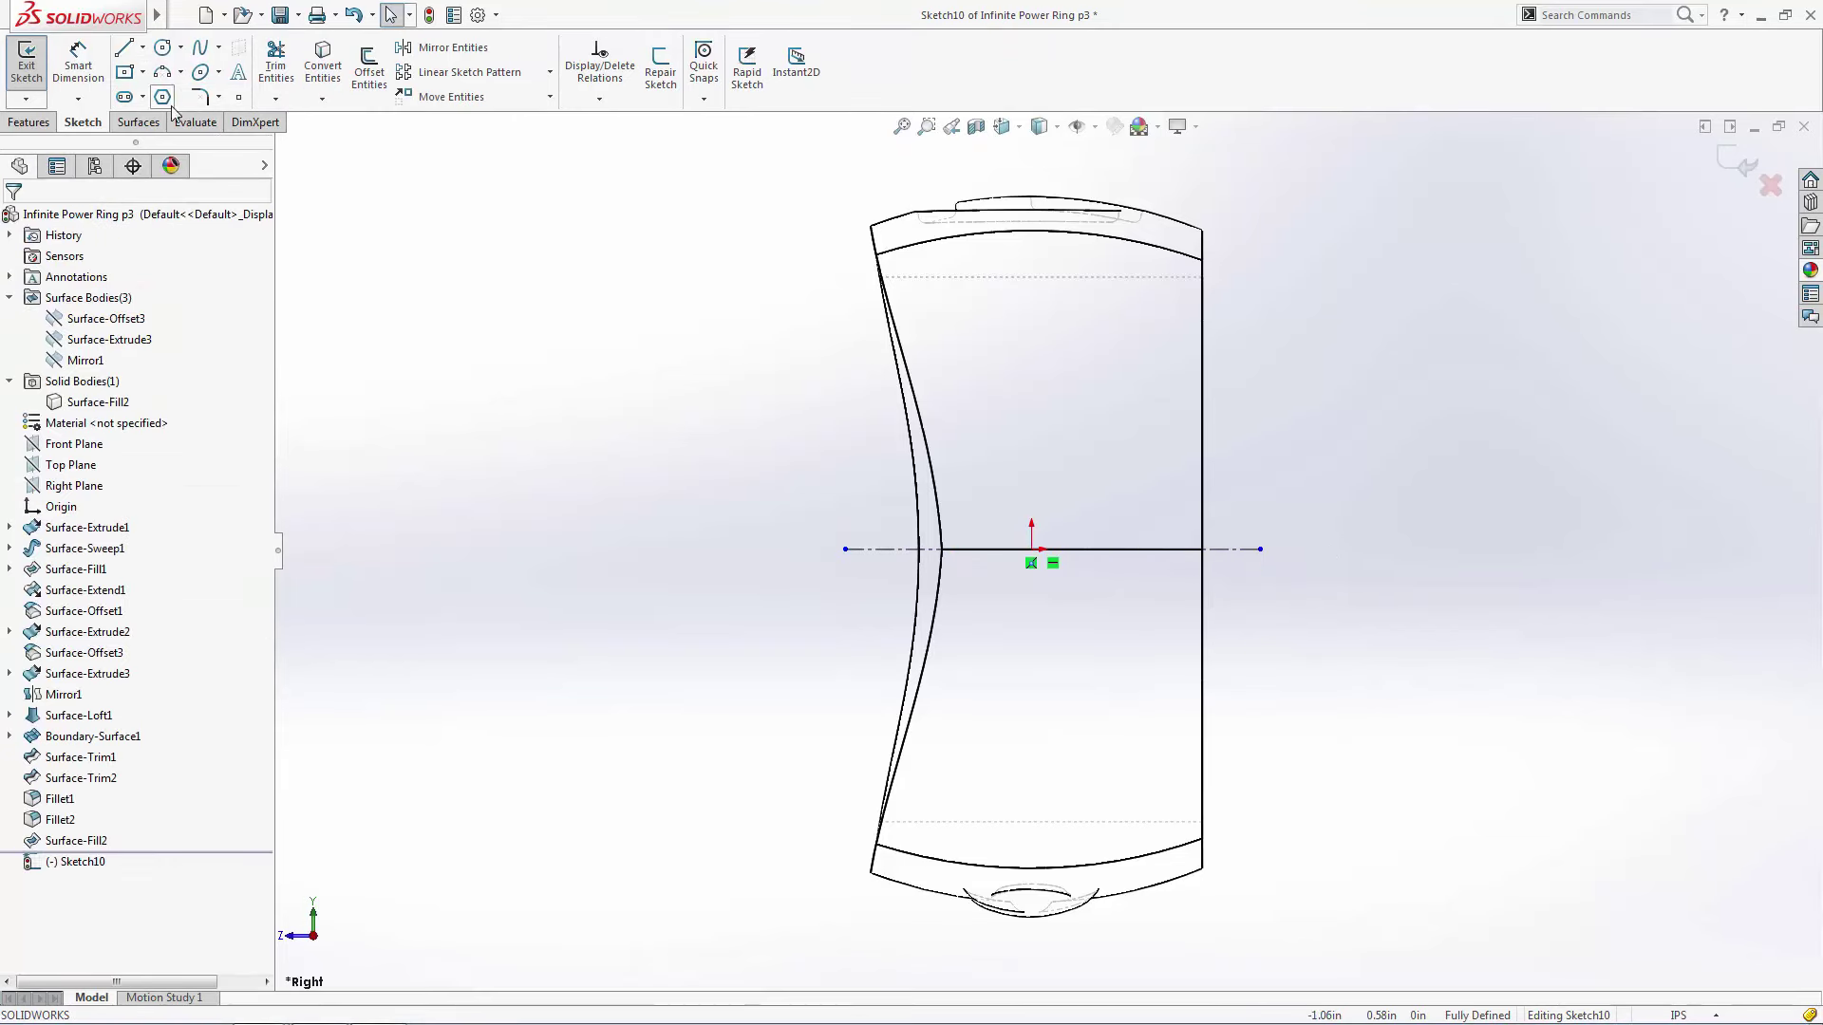
Draw a shallow three-point arc across the ring's top
click(162, 73)
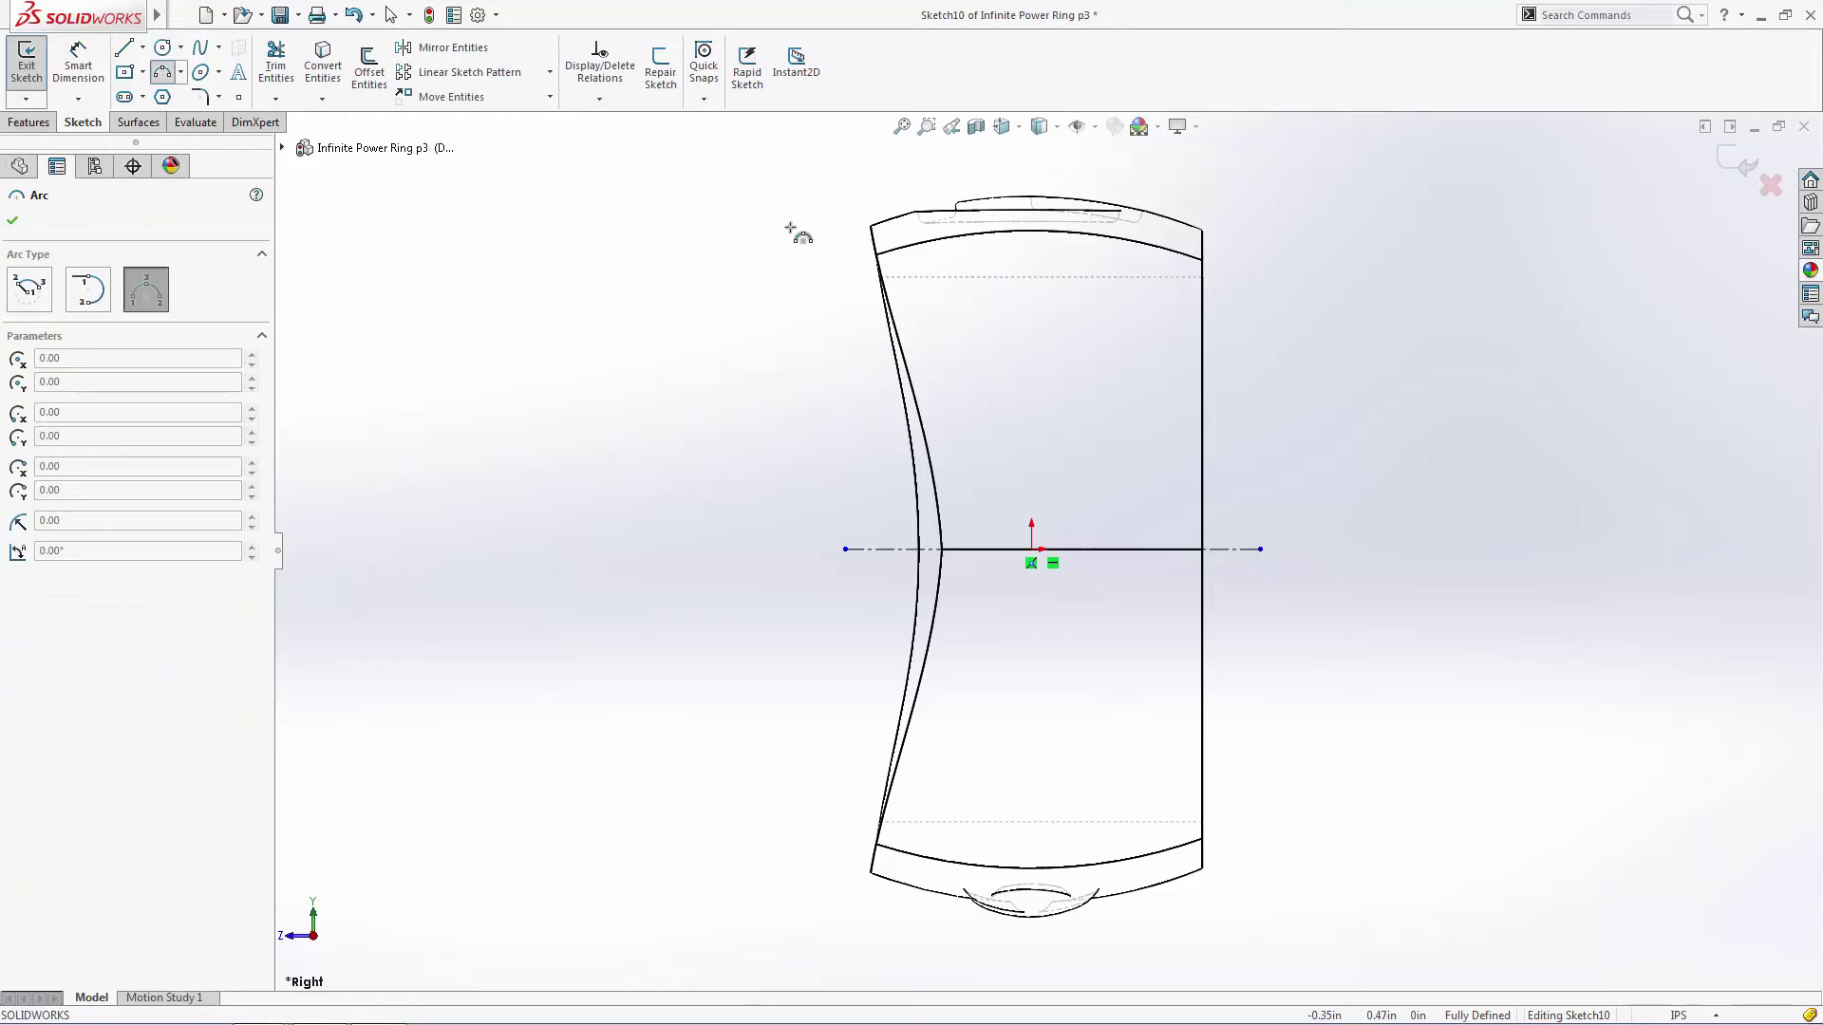
click(926, 221)
click(1282, 229)
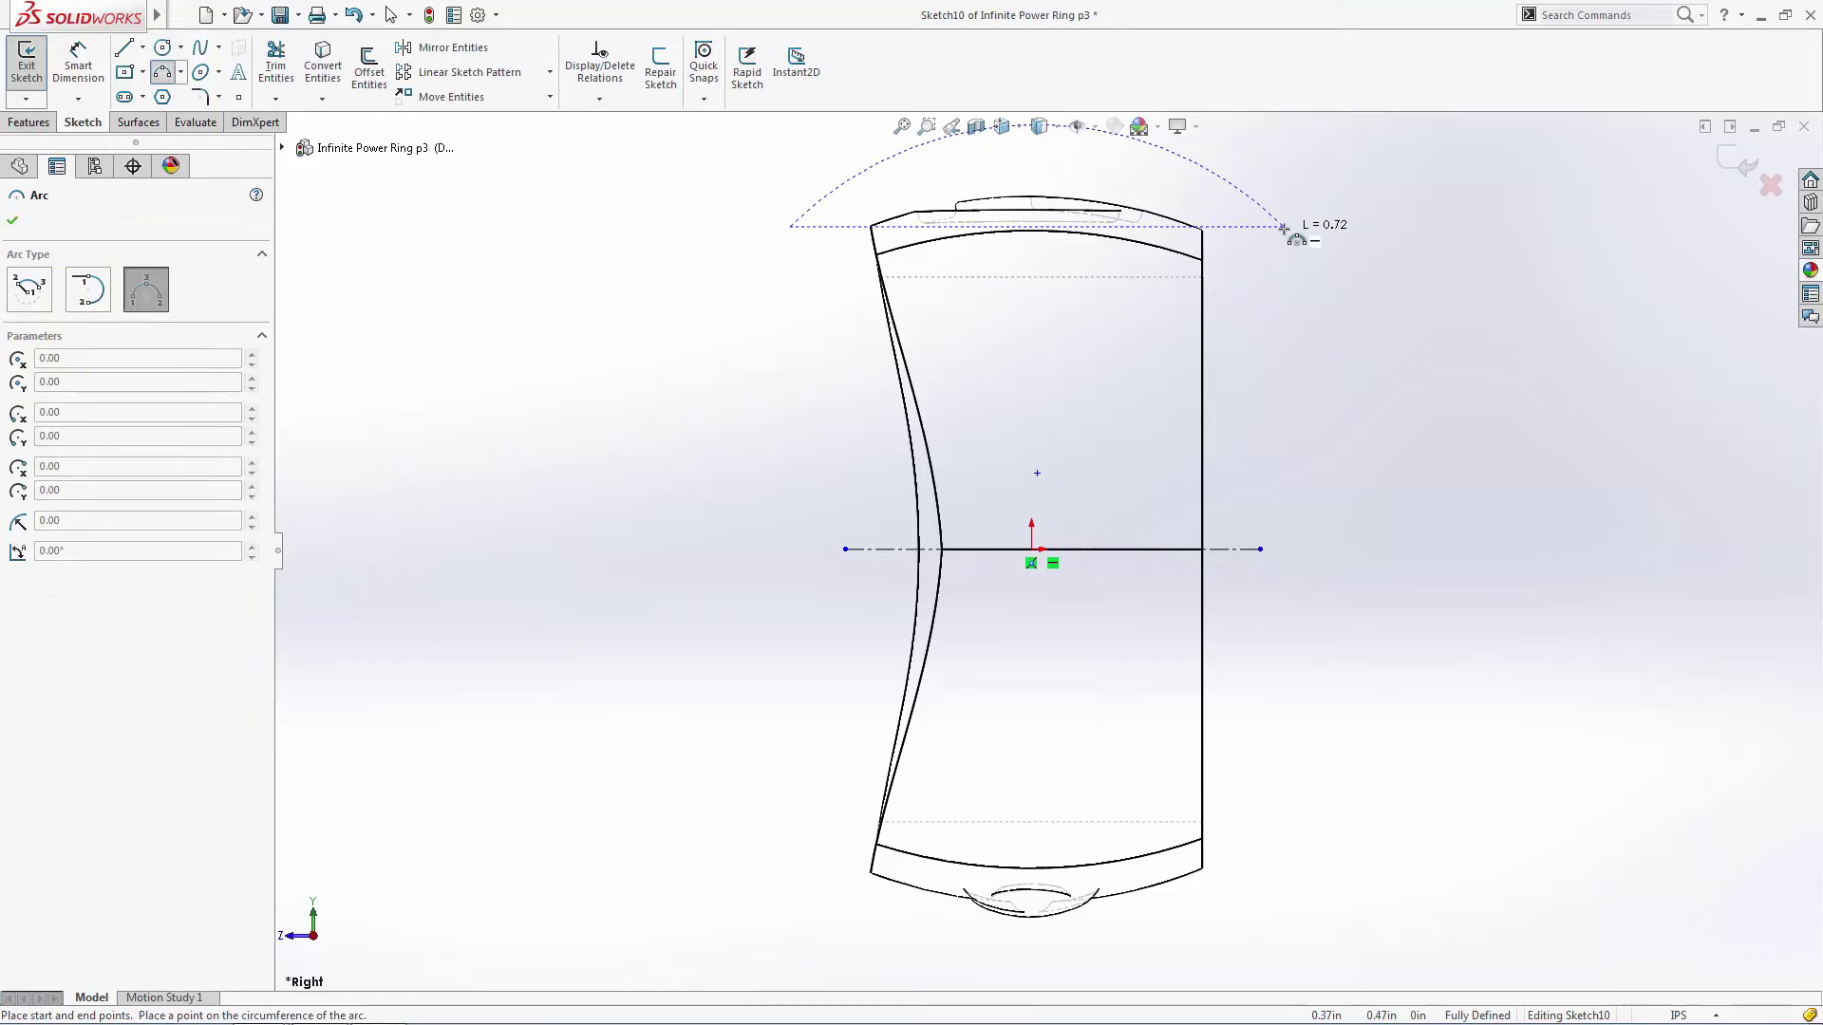
click(1077, 270)
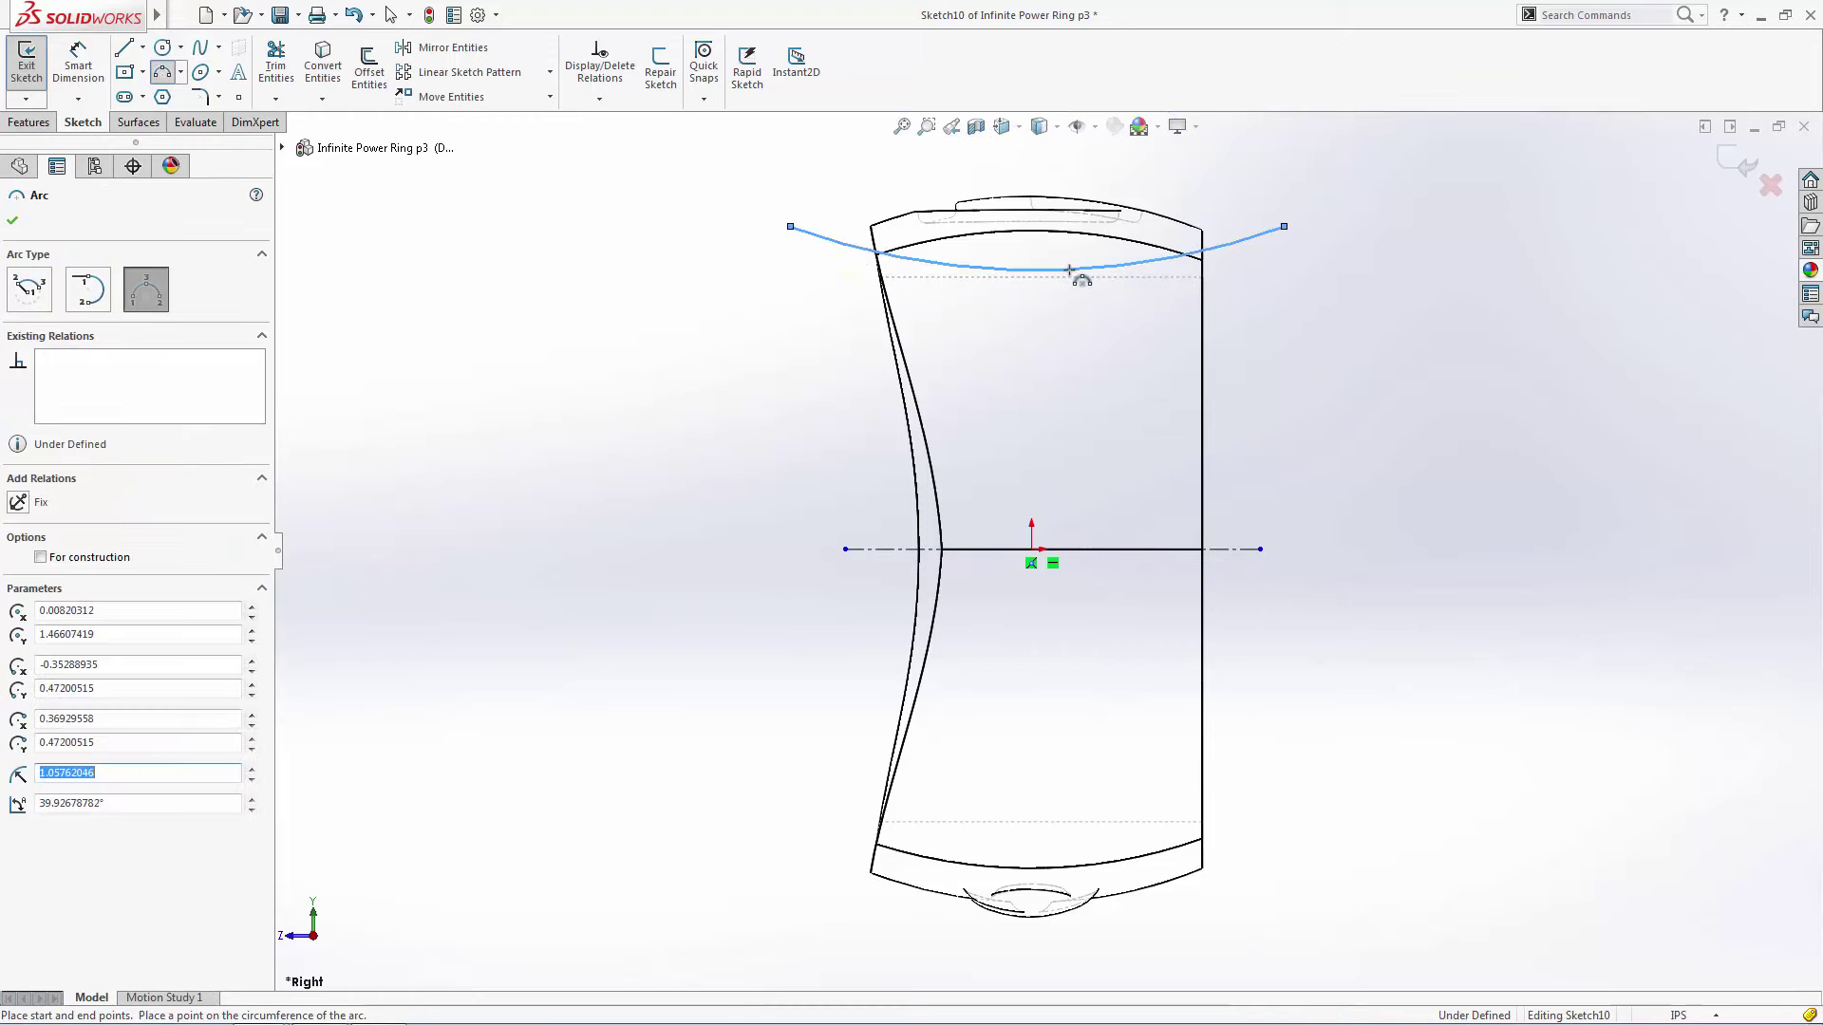
key(Escape)
Add a vertical centerline from the sketch origin up to the arc
click(142, 47)
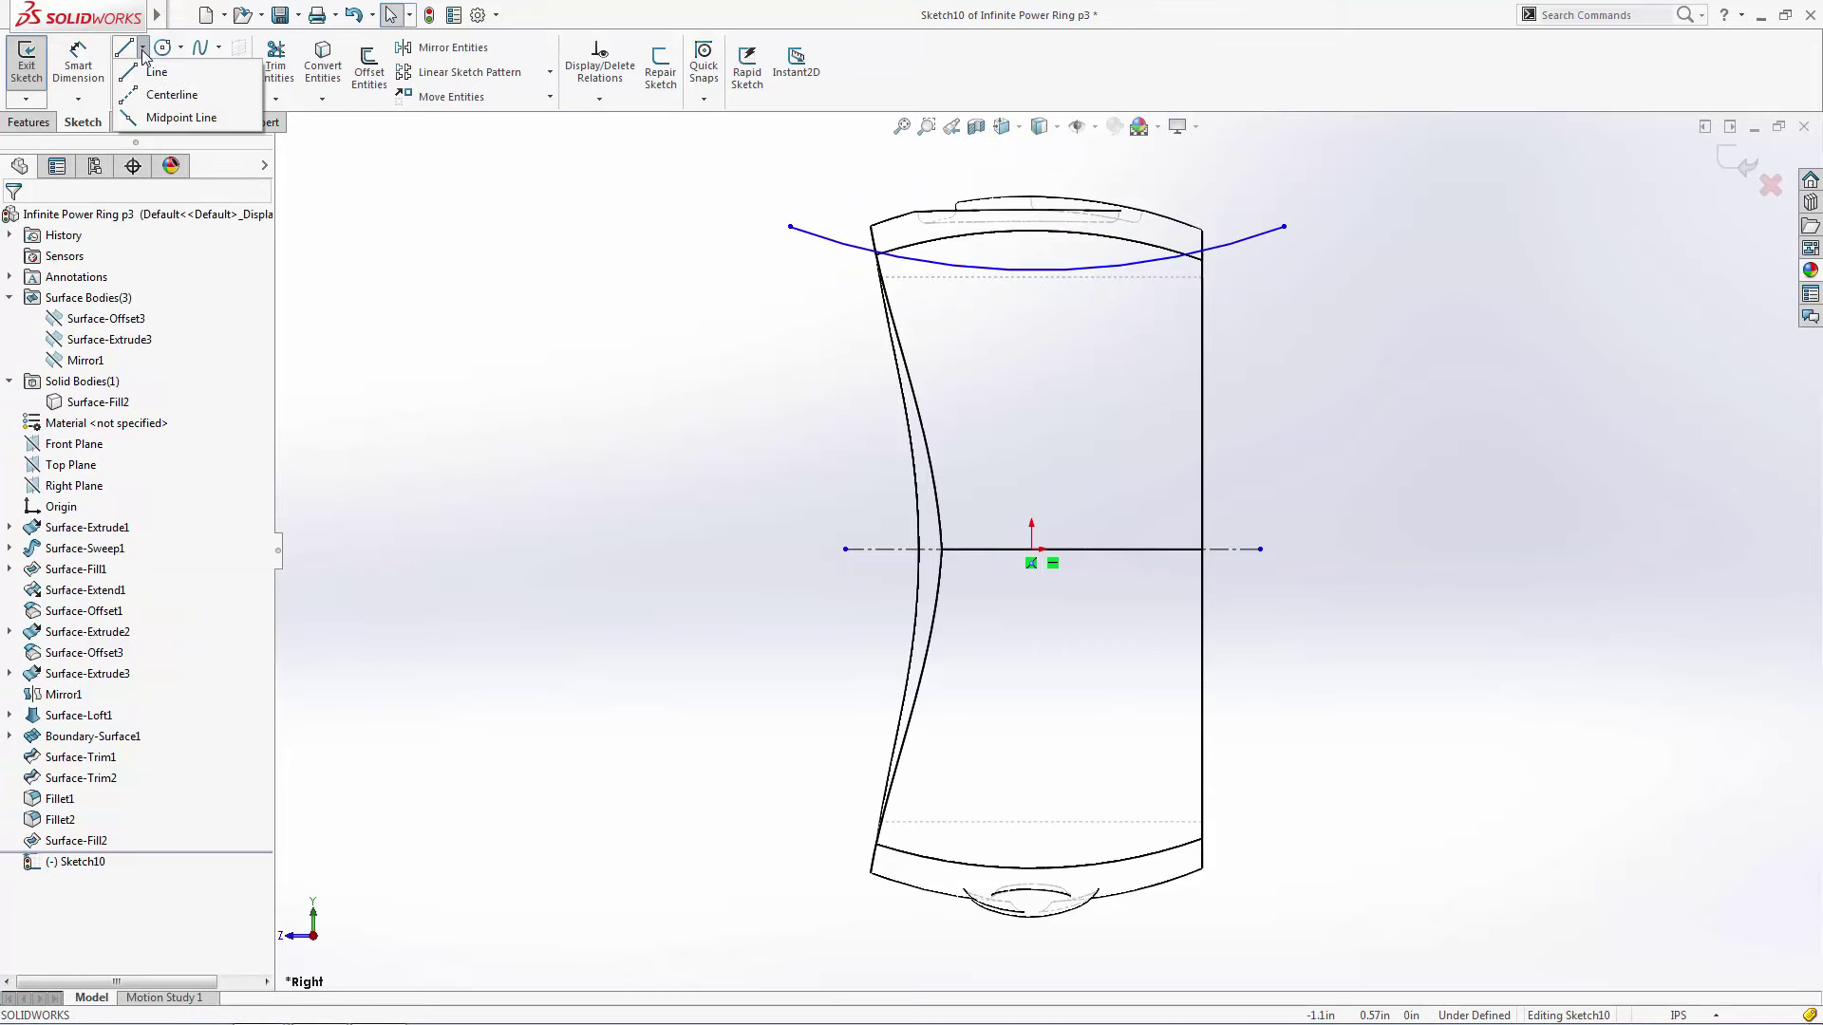
click(152, 96)
click(1032, 549)
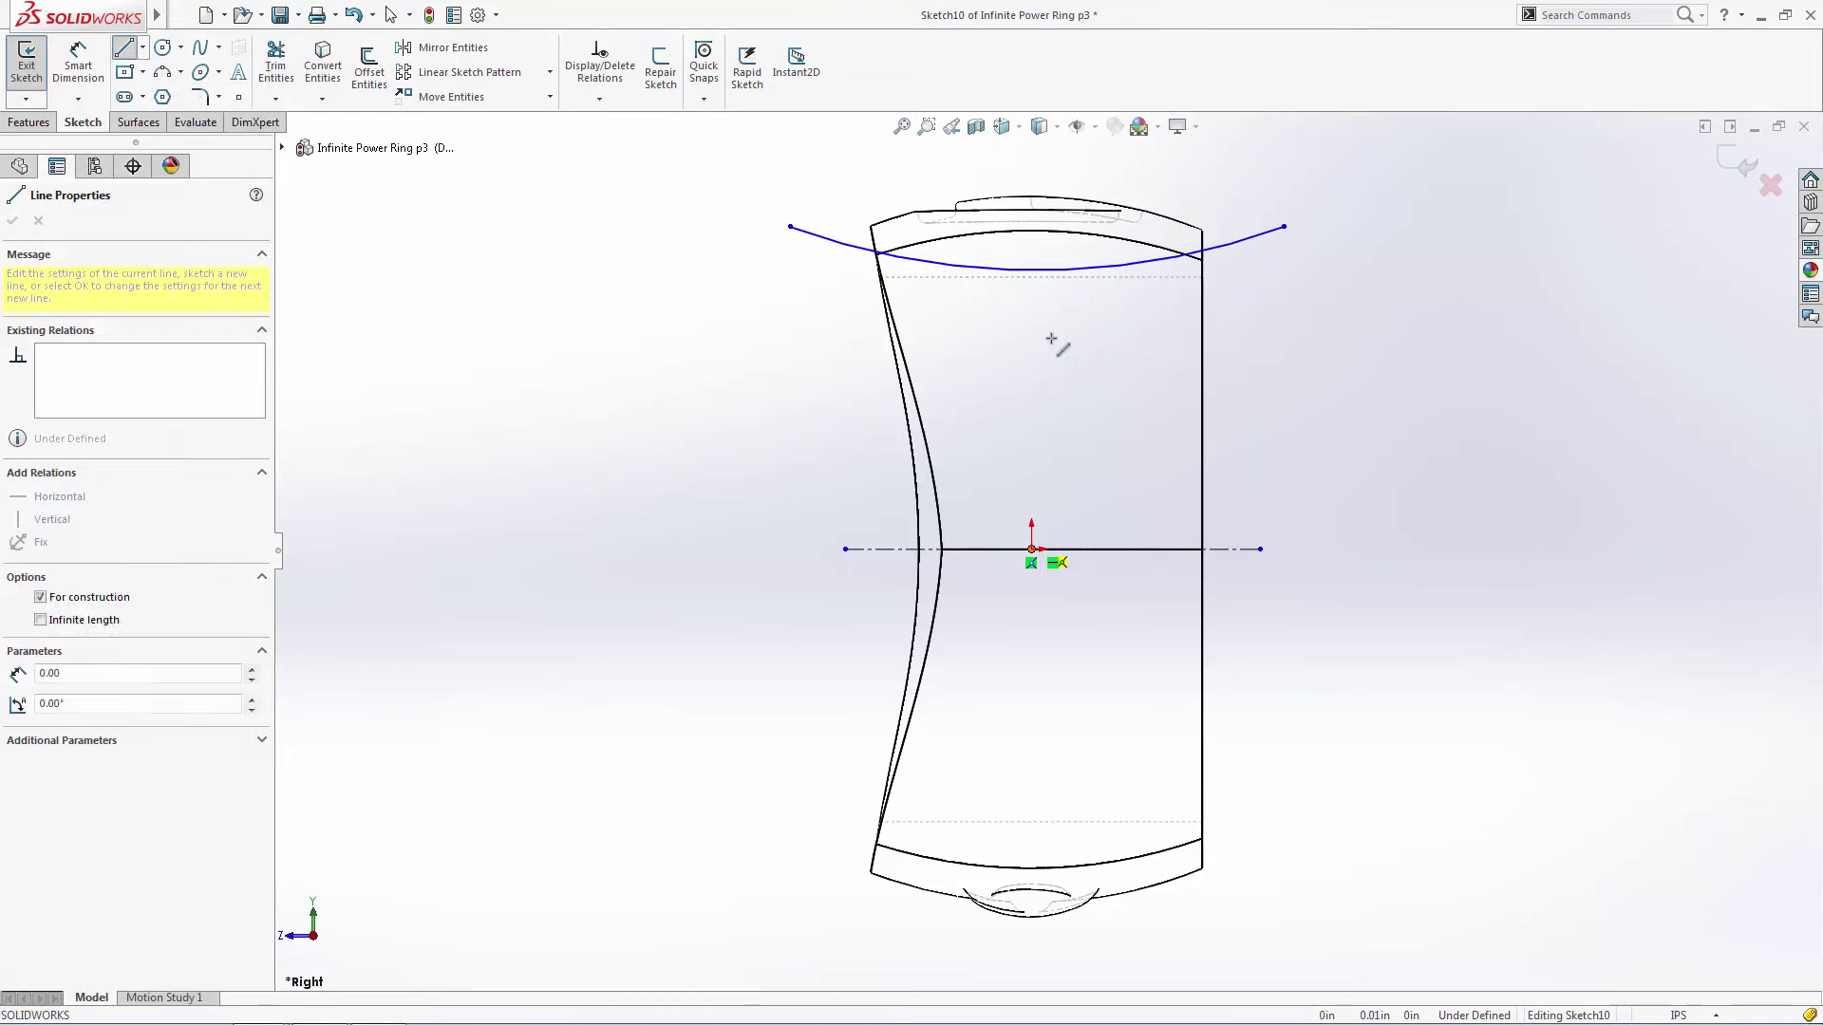
click(1037, 271)
key(Escape)
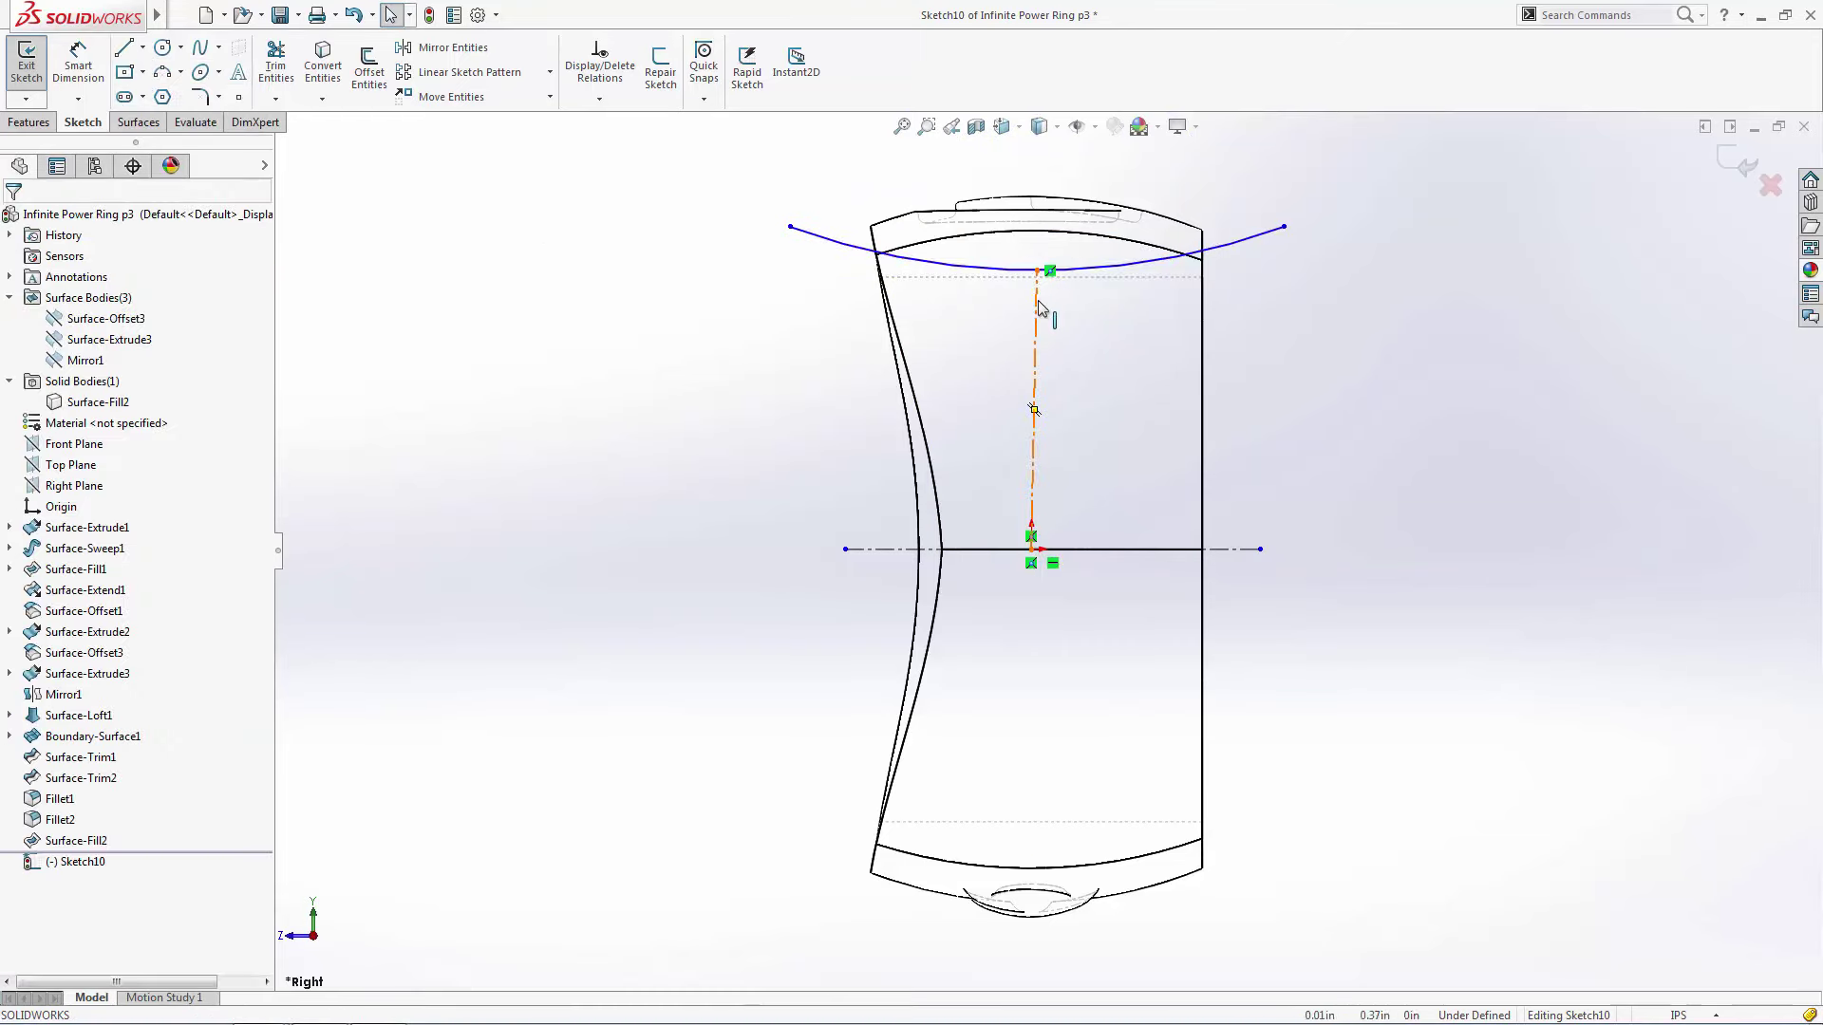
click(1054, 312)
click(1112, 219)
key(Escape)
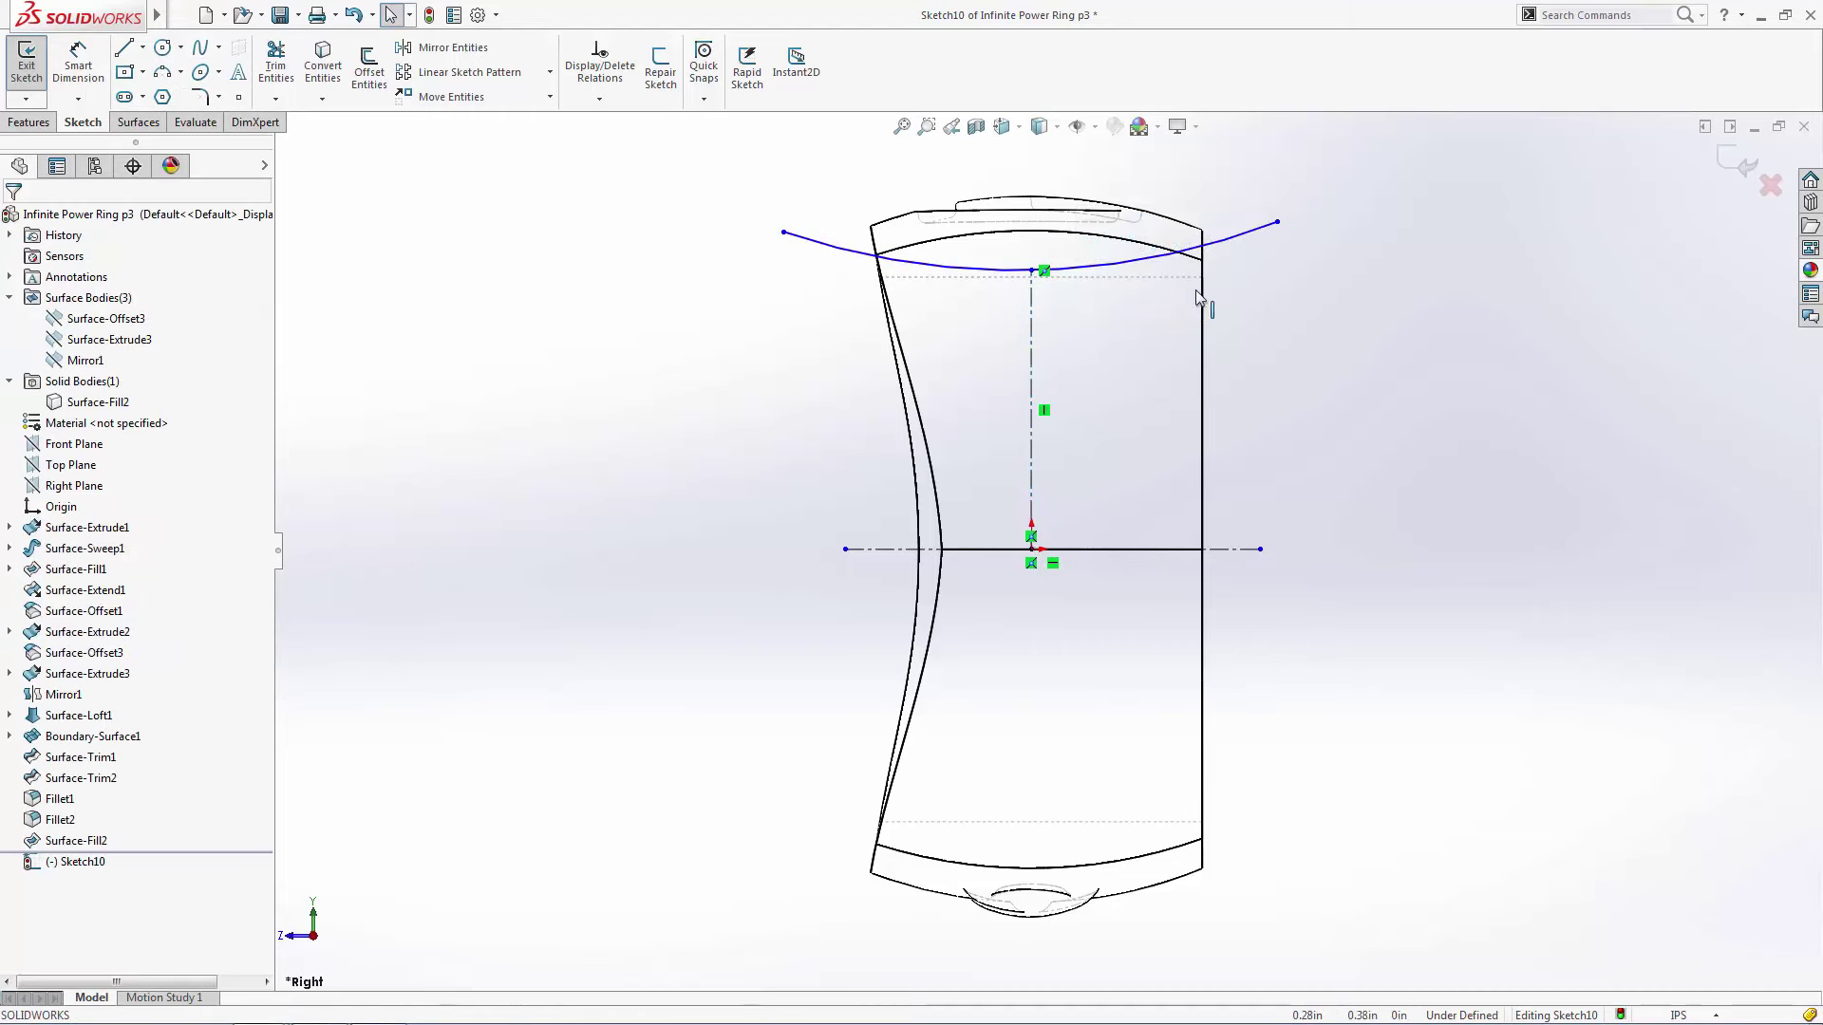
Make the arc tangent to the ring's top silhouette edge
click(1164, 258)
ctrl+click(1143, 276)
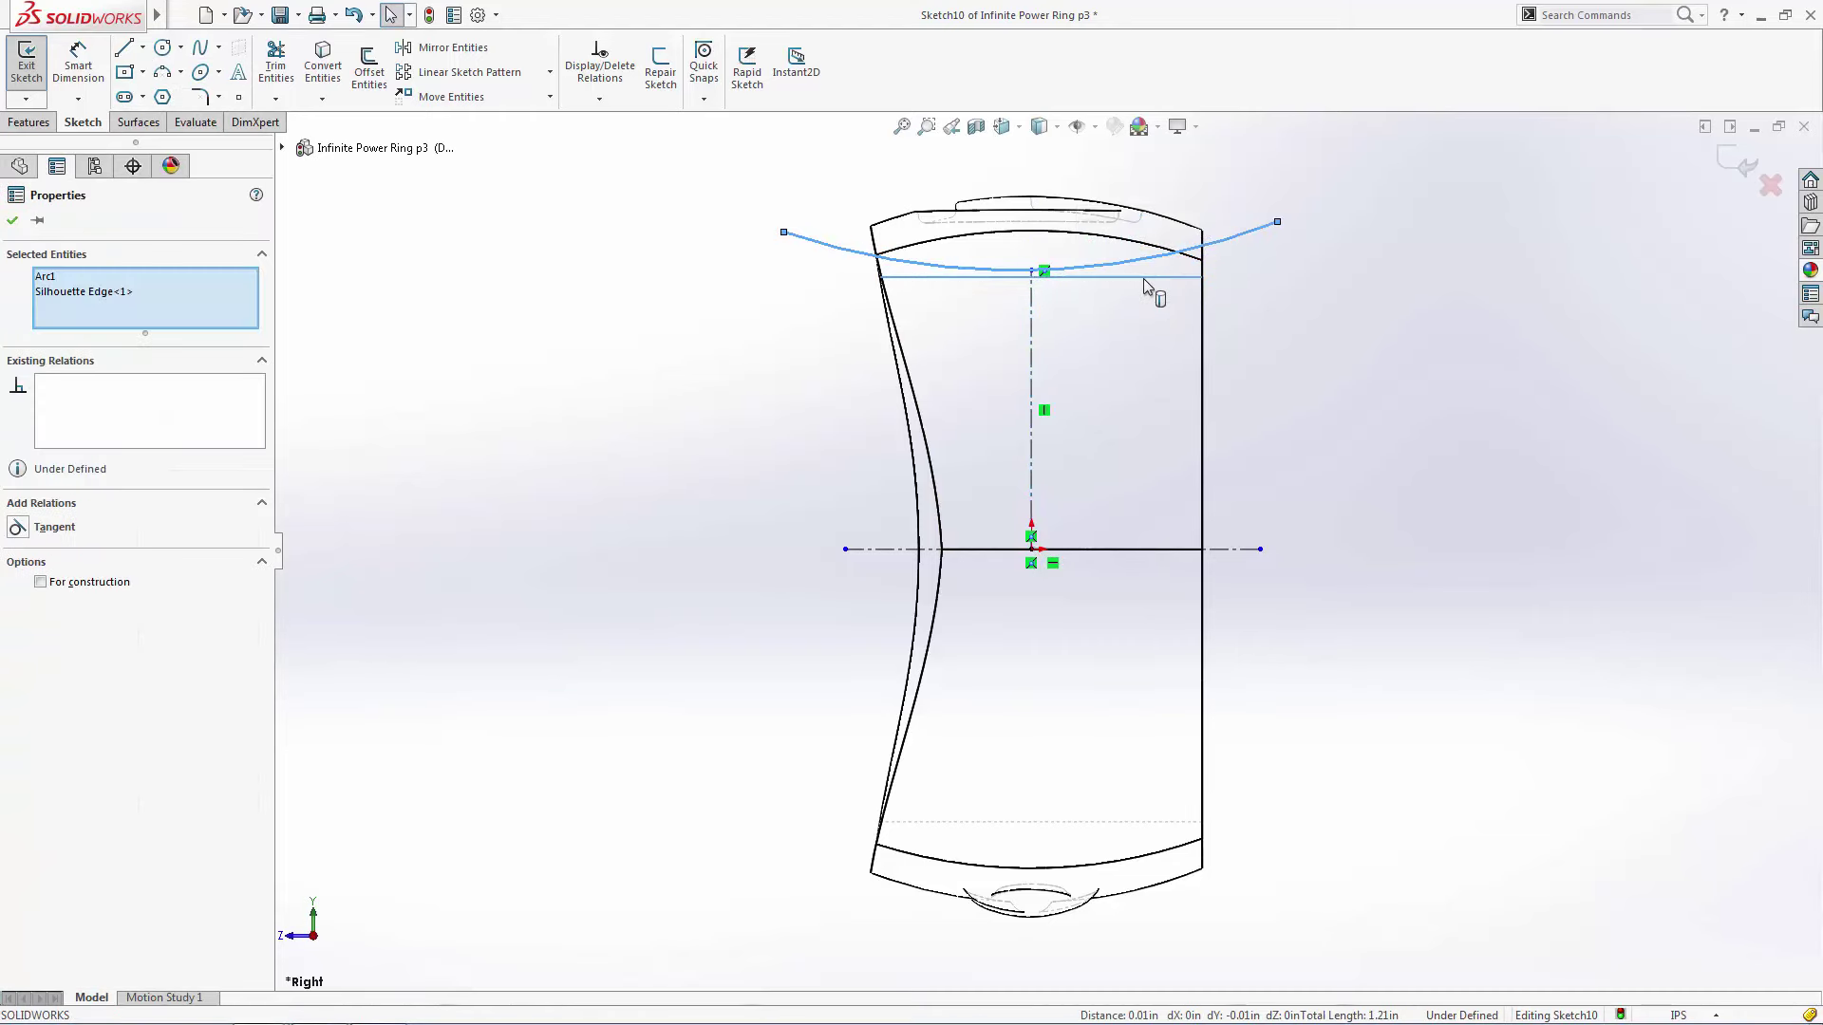
click(54, 527)
click(541, 520)
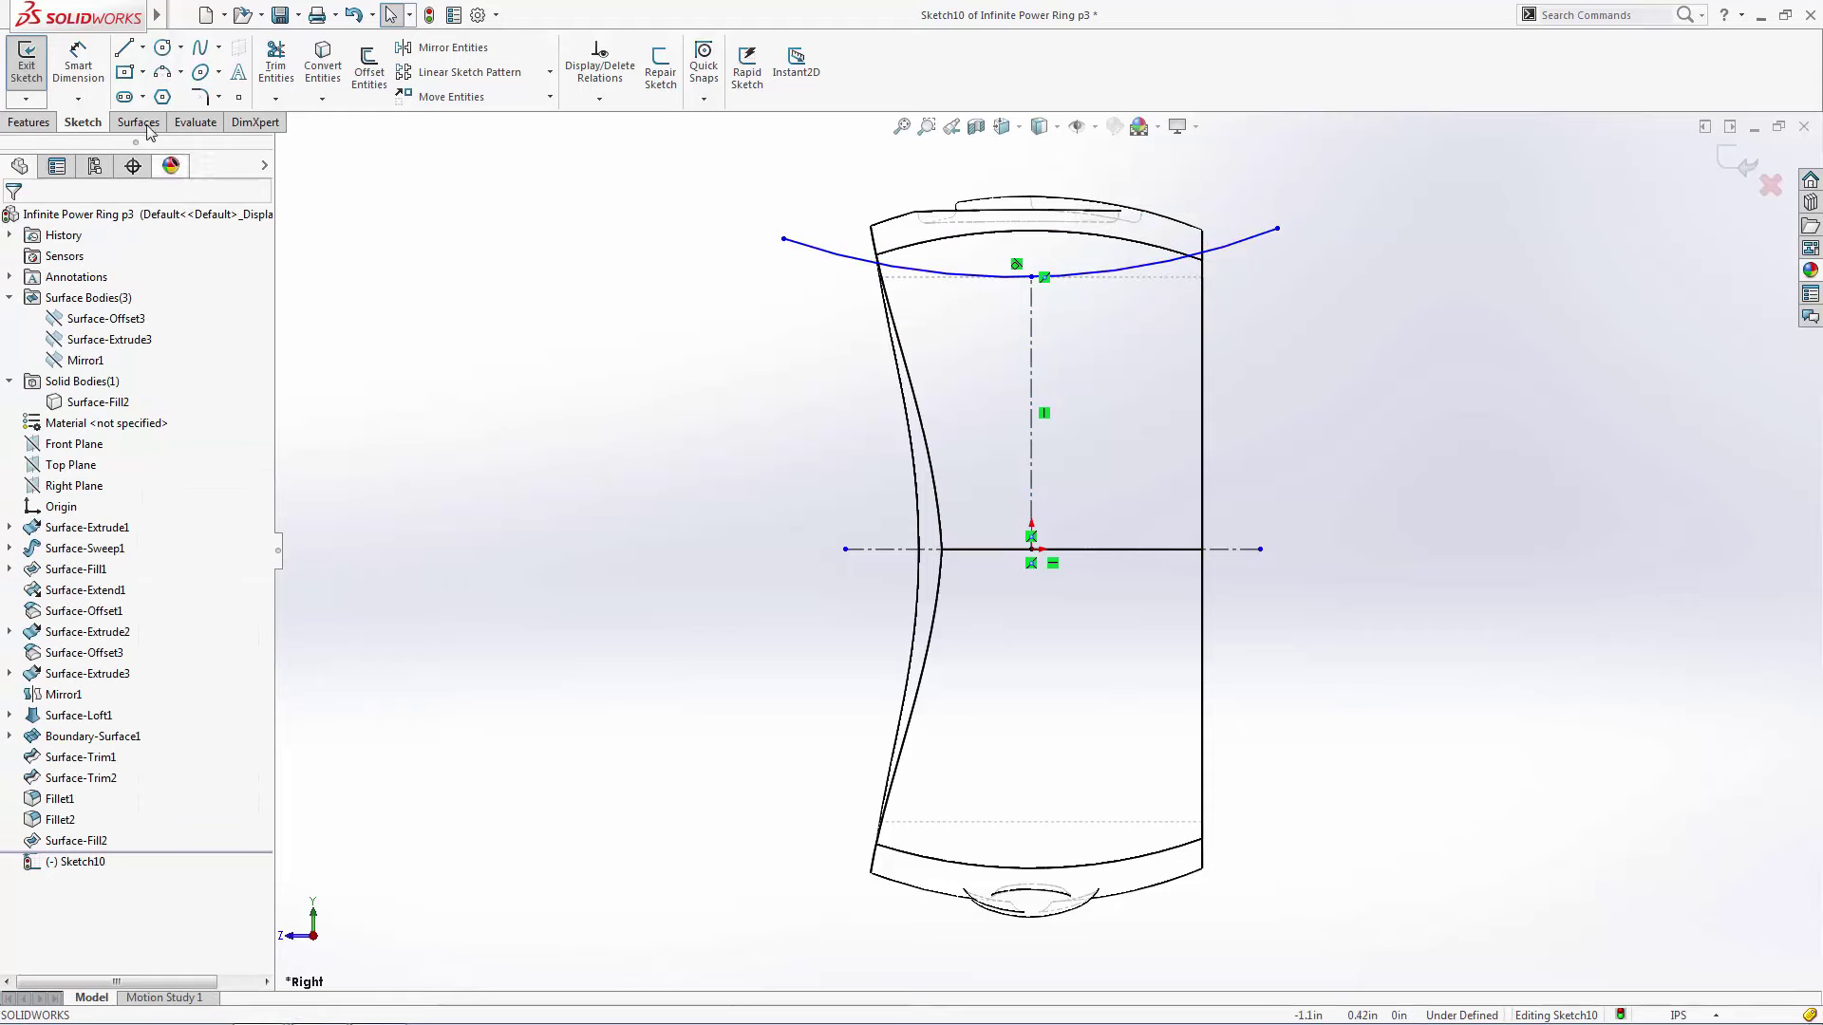
Dimension the arc with radius 1.5 and a 0.55 width between its endpoints
click(1233, 250)
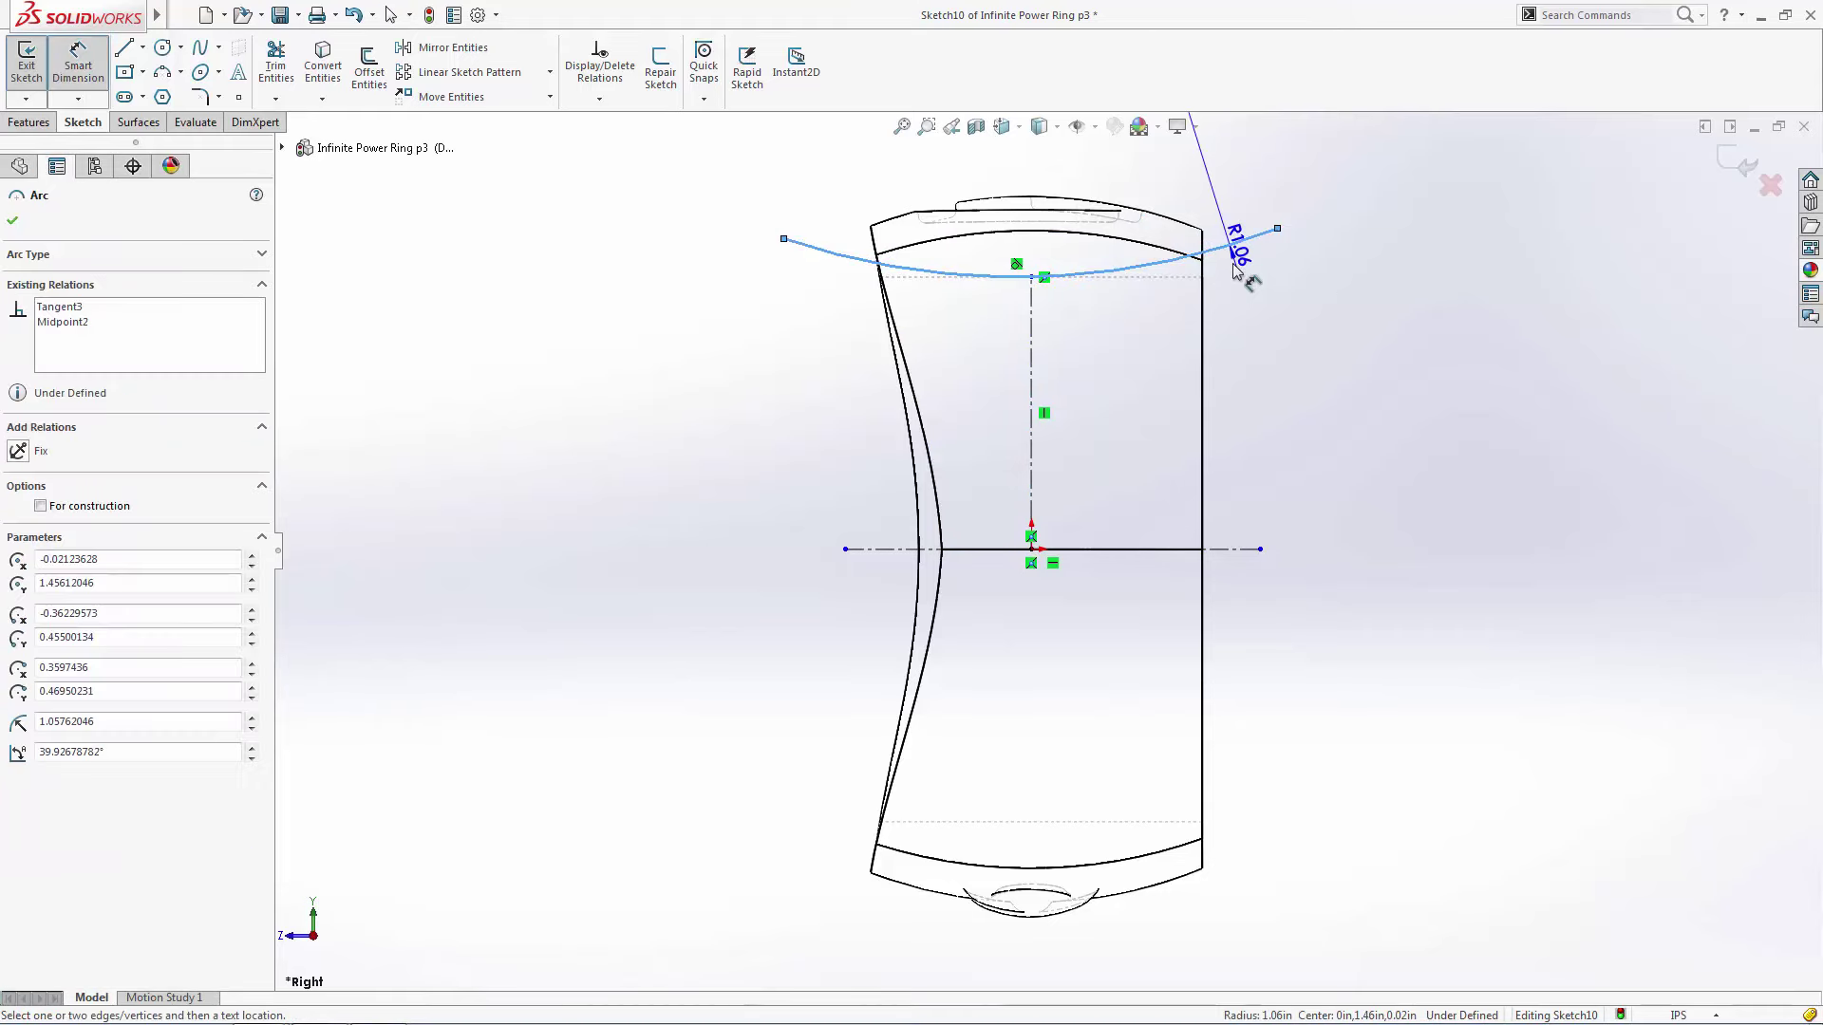
click(1272, 332)
text(1.5)
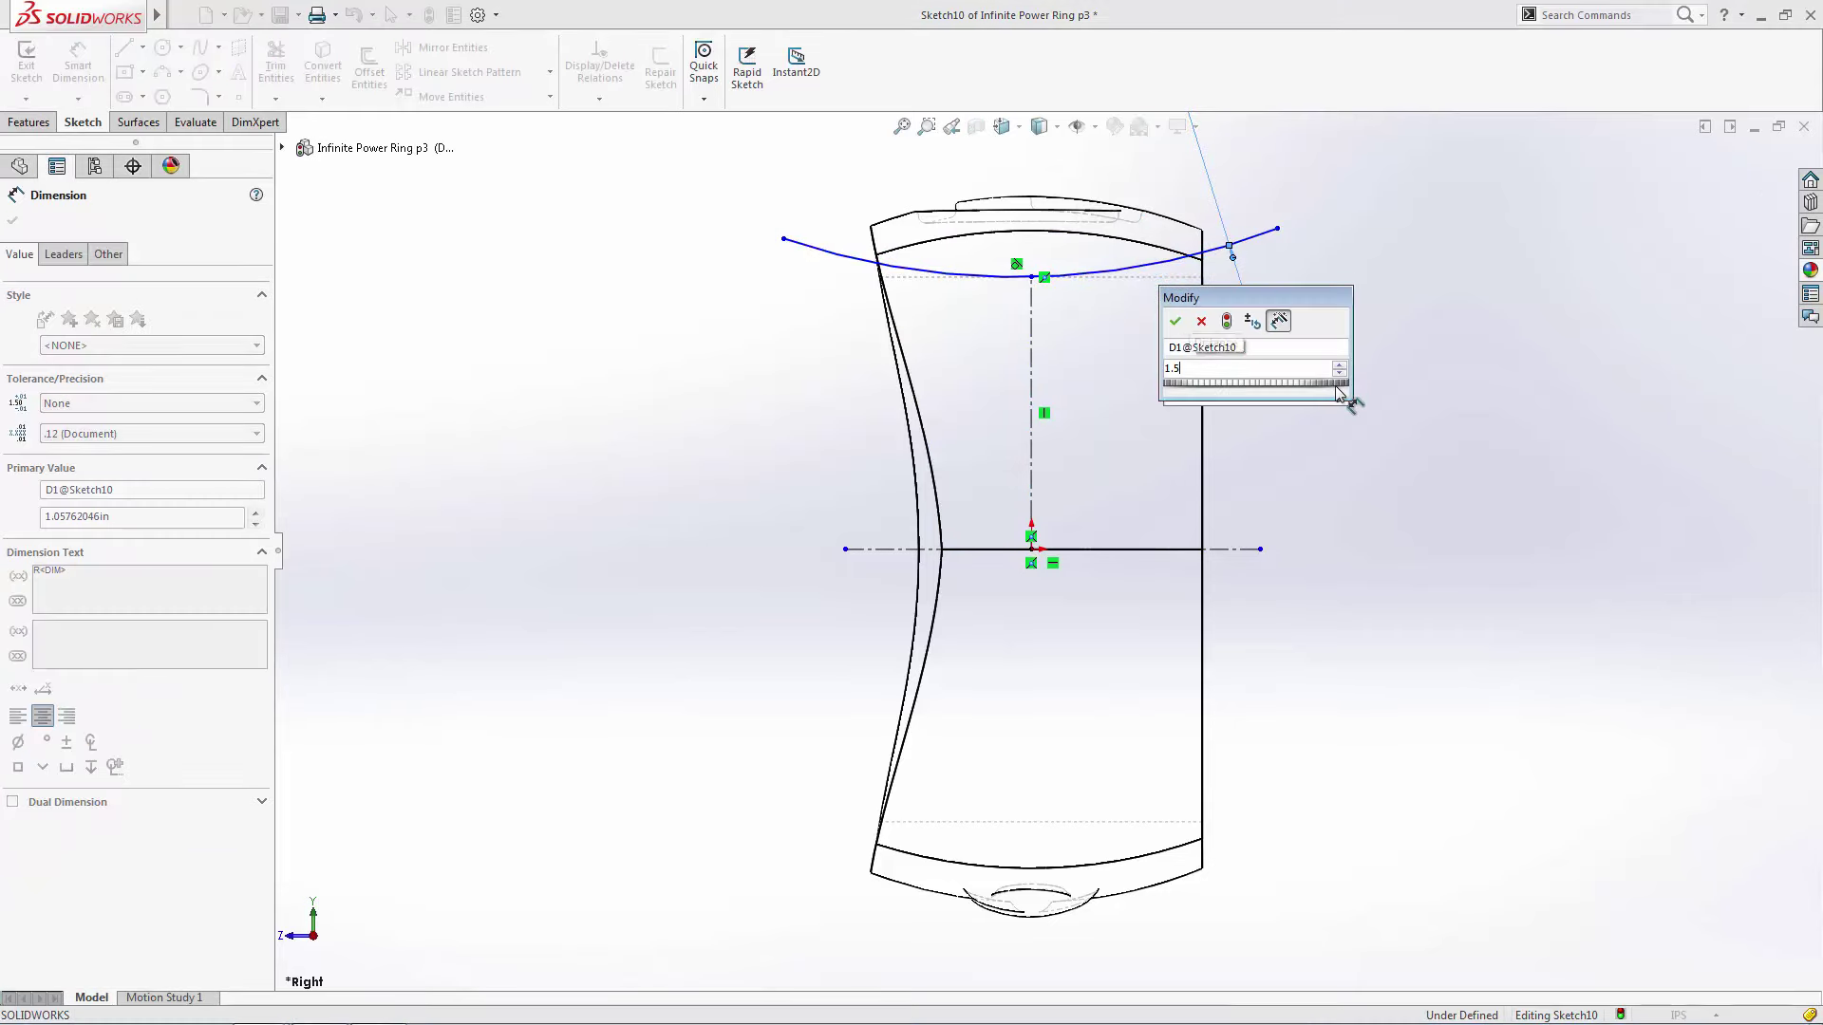
key(Return)
click(1338, 394)
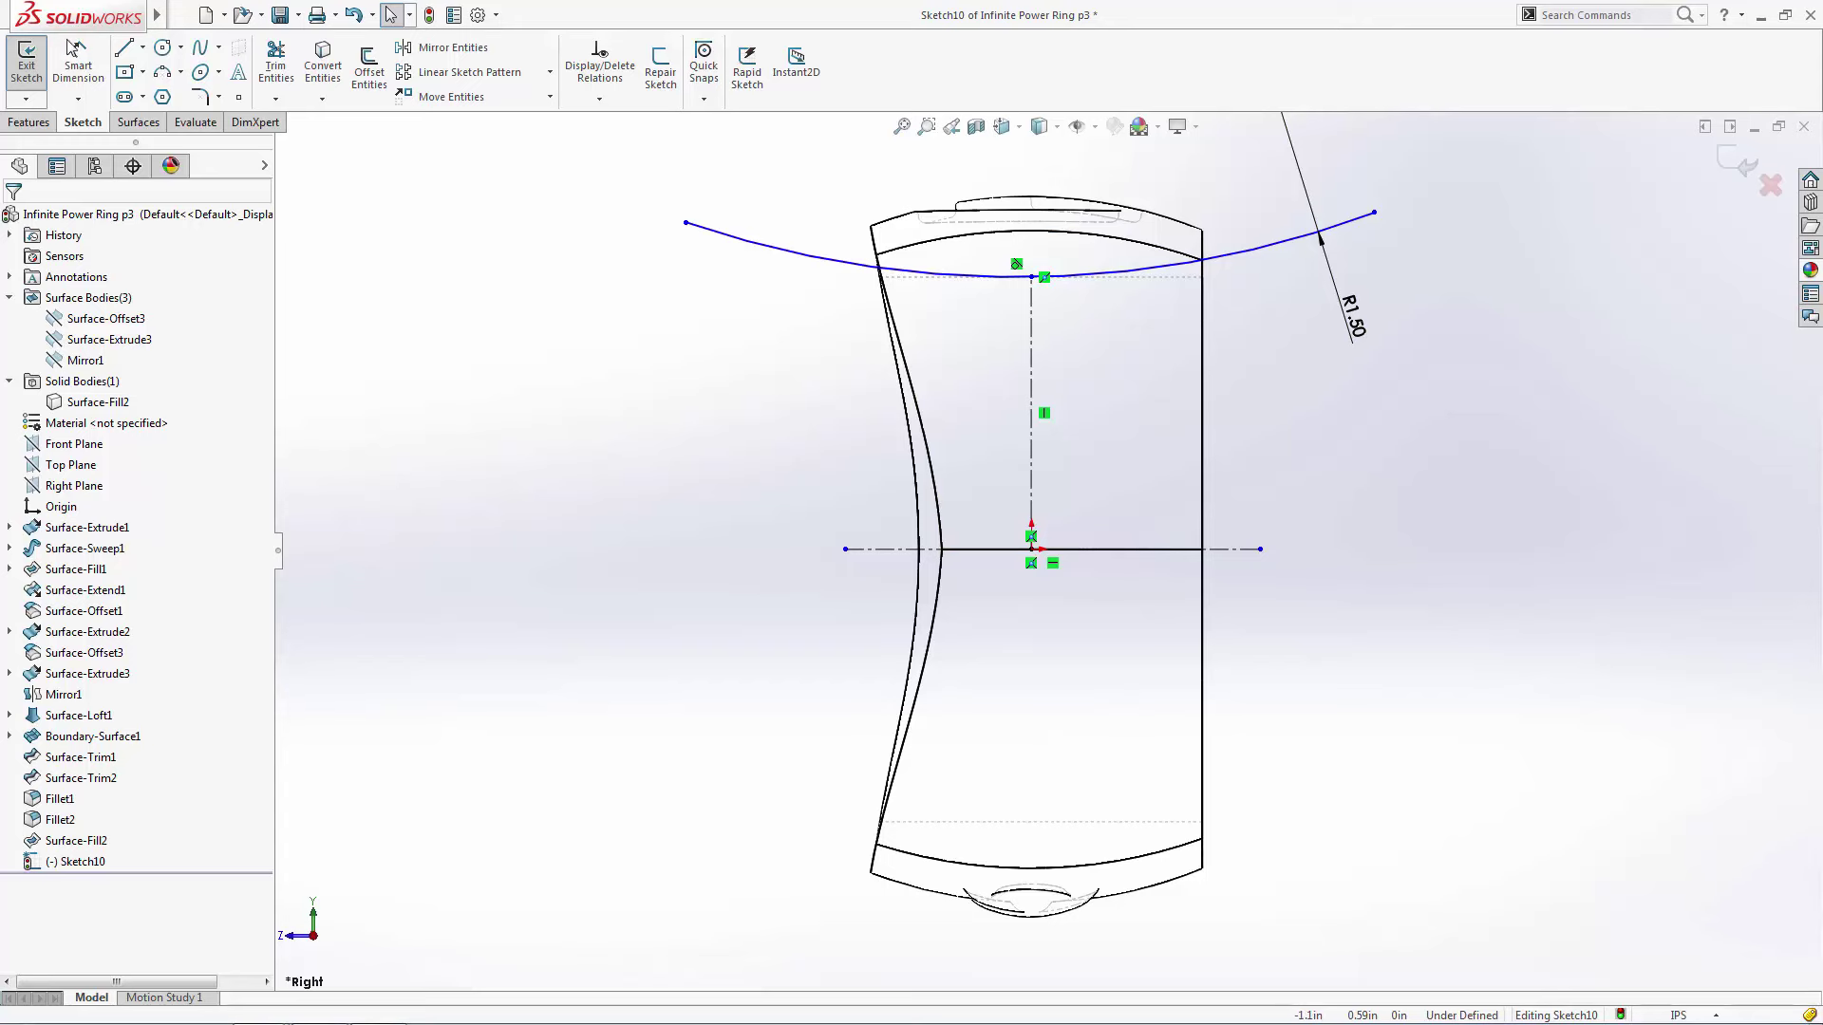
click(686, 223)
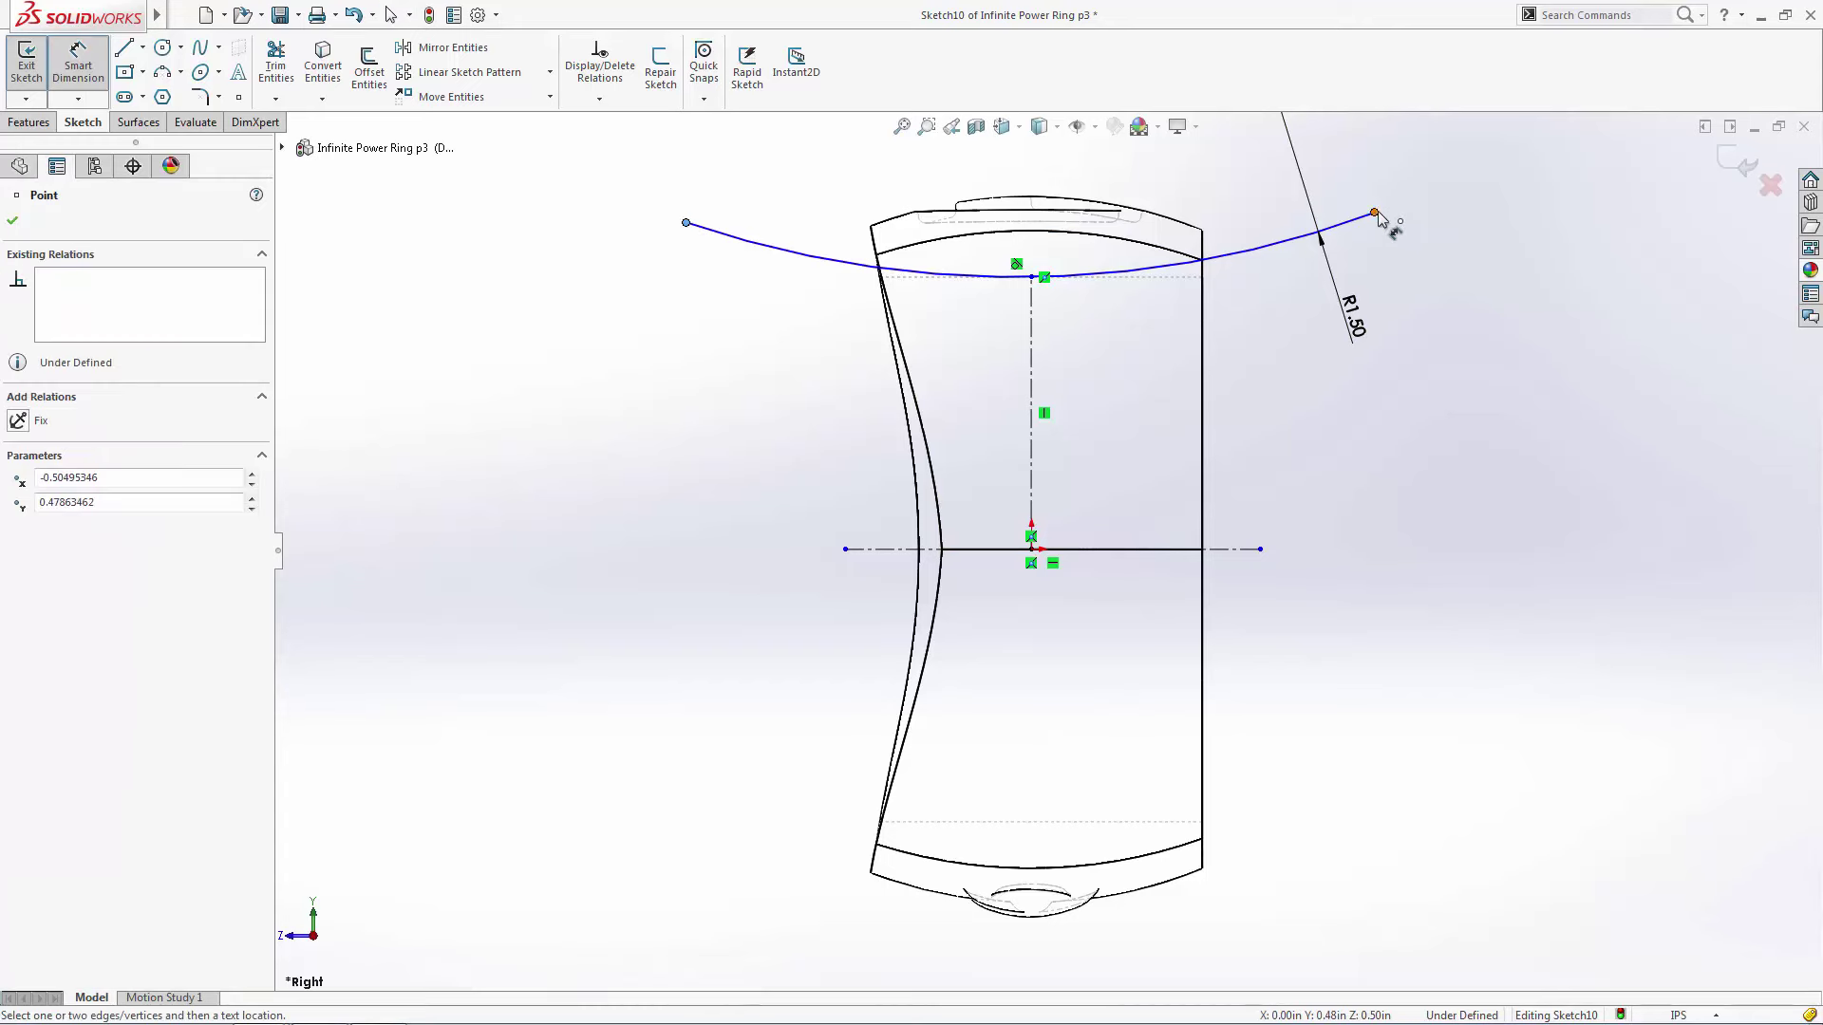
click(1373, 211)
click(1288, 422)
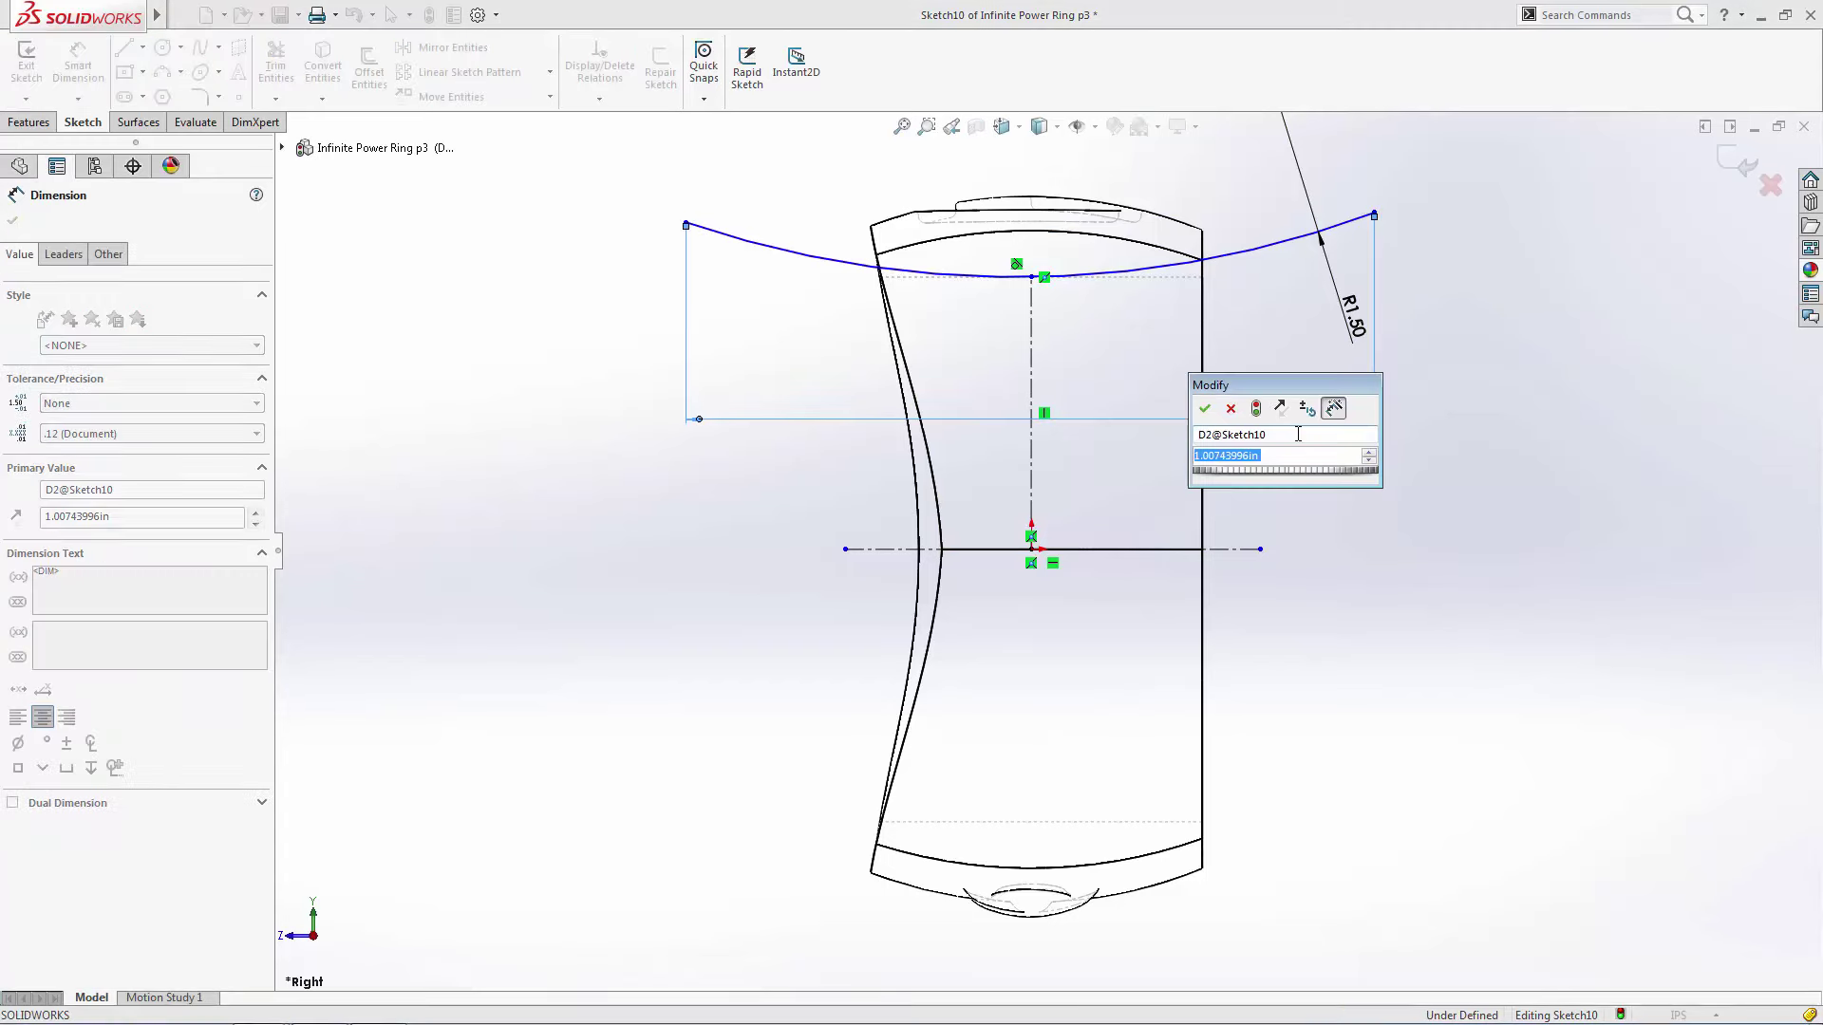
text(0.55)
key(Return)
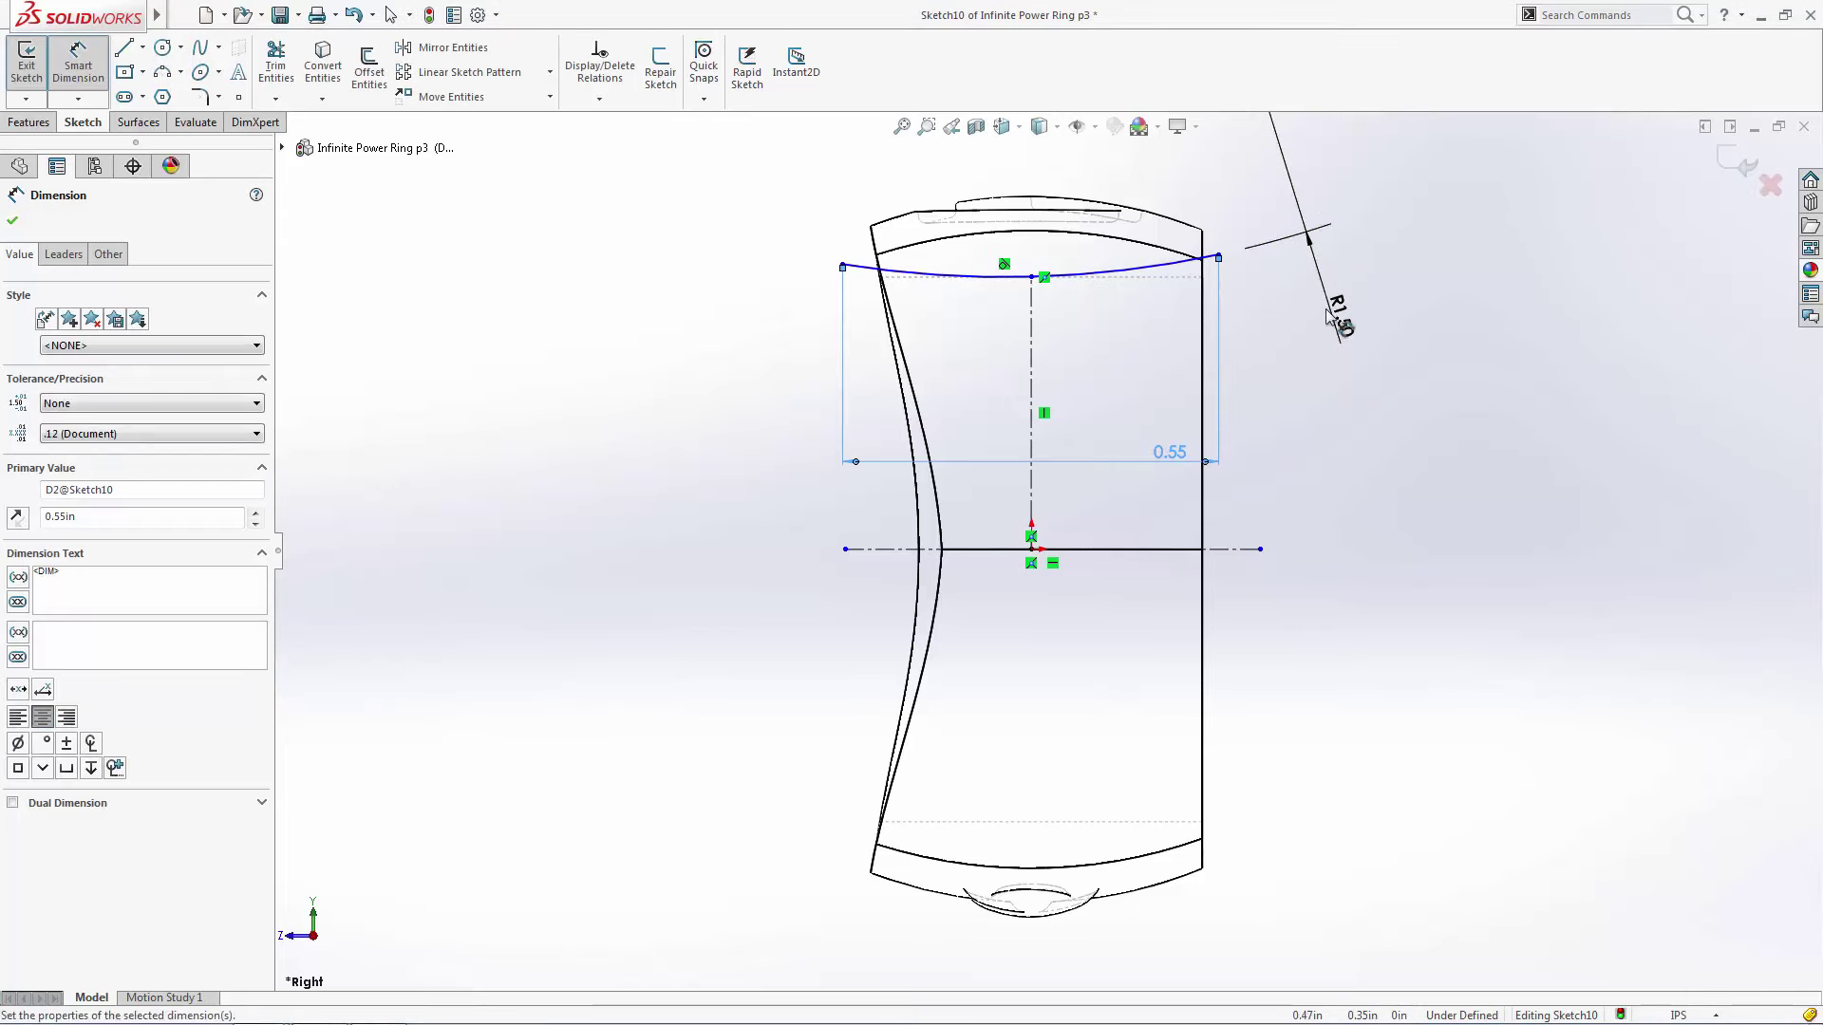
Make the arc endpoints level, exit the sketch, and return to isometric view
click(1218, 254)
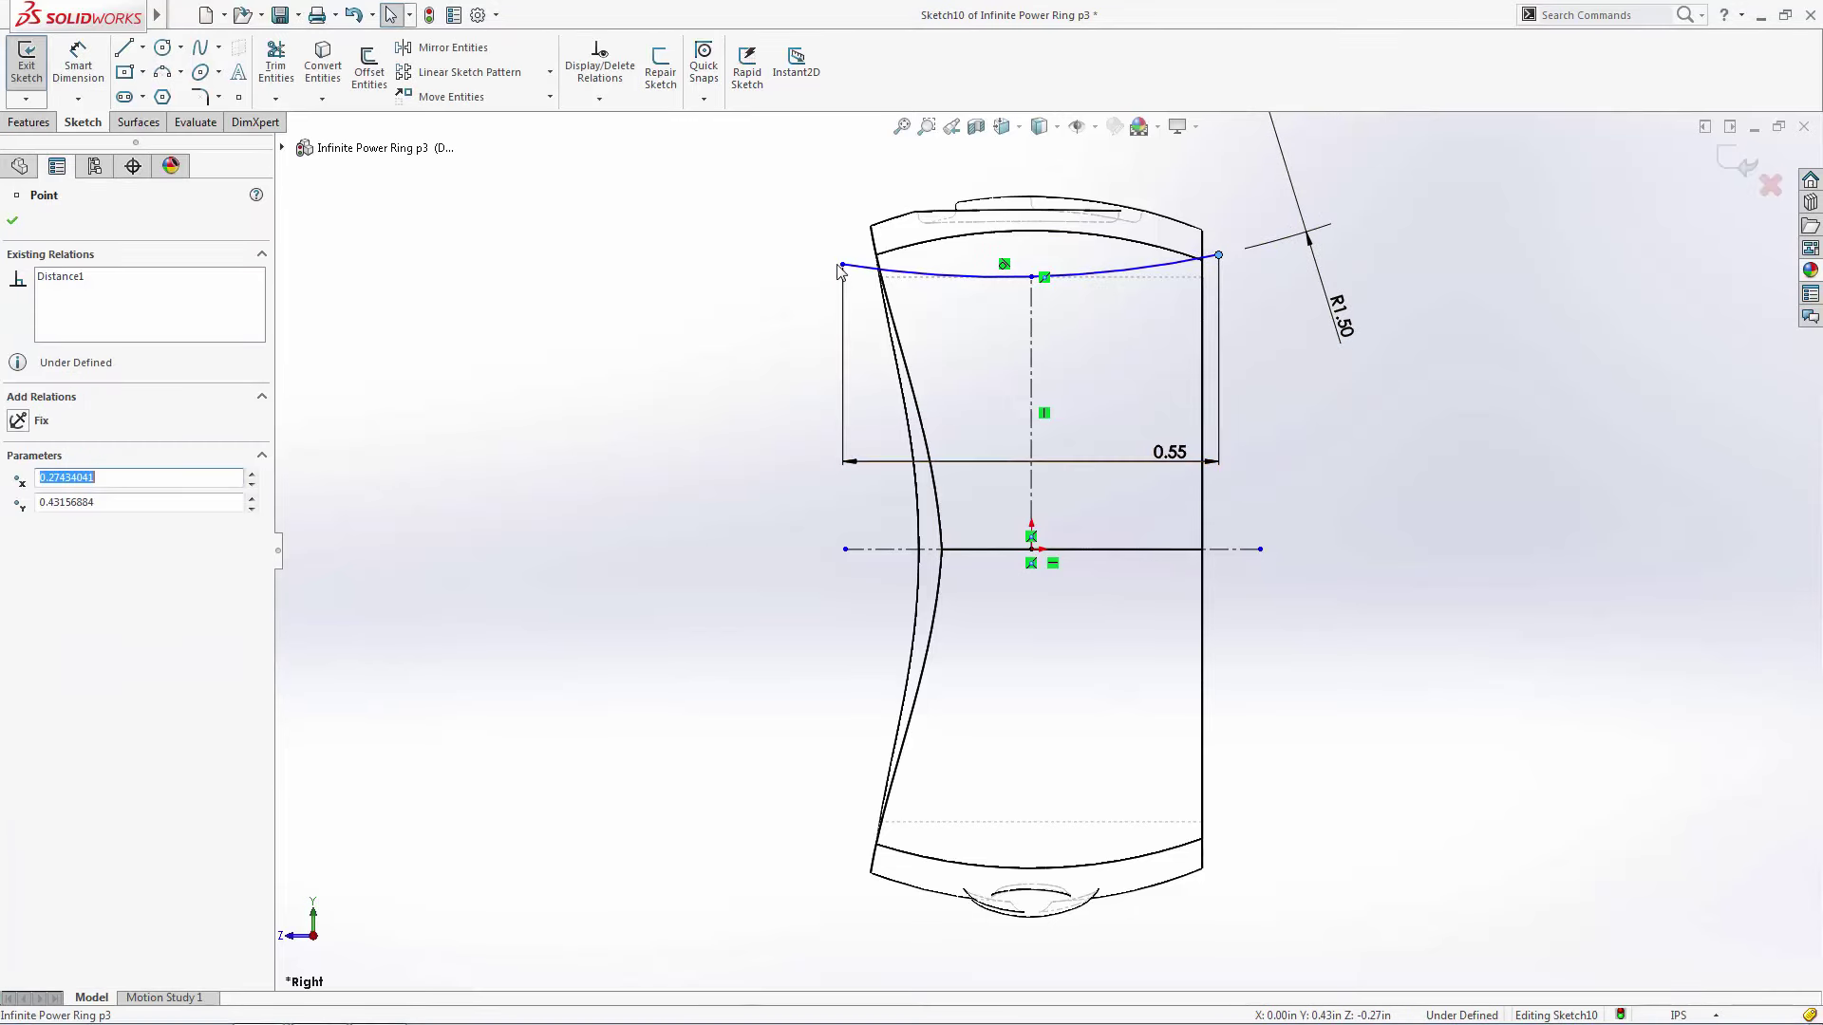
ctrl+click(842, 266)
click(19, 527)
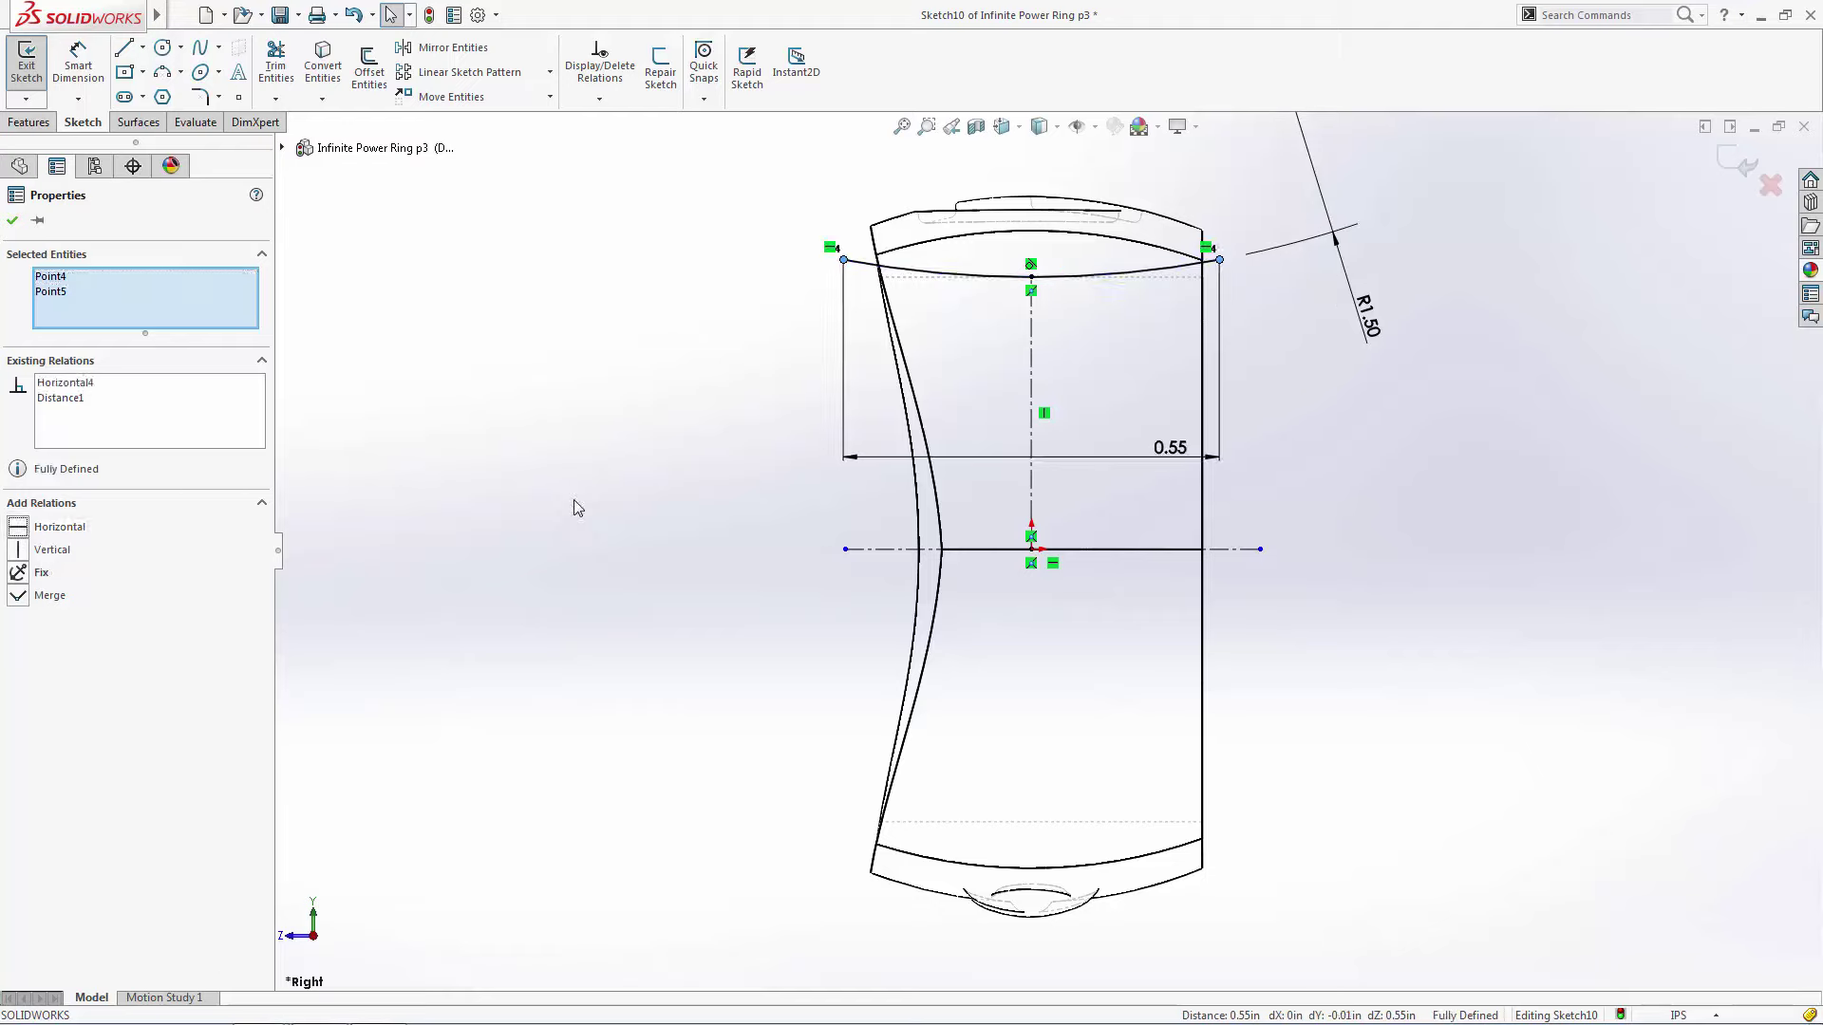
click(579, 508)
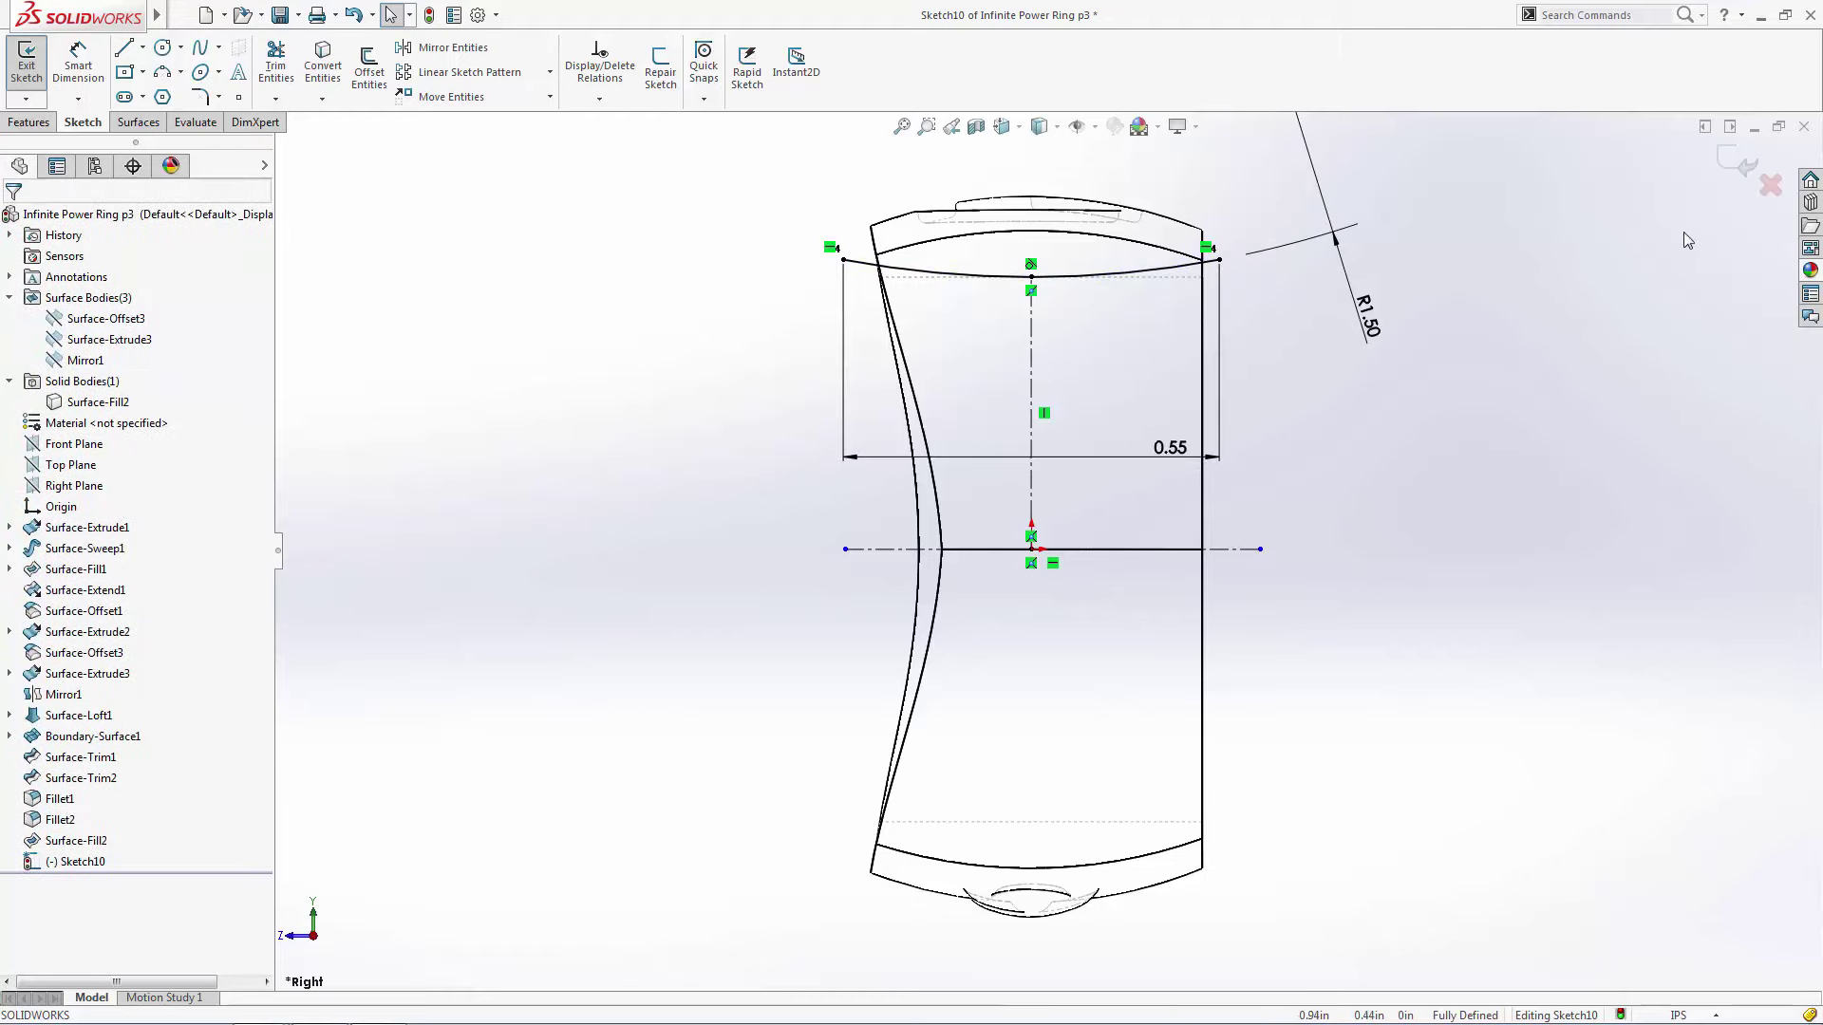
click(1725, 162)
middle_drag(1393, 484, 1431, 457)
key(ctrl+7)
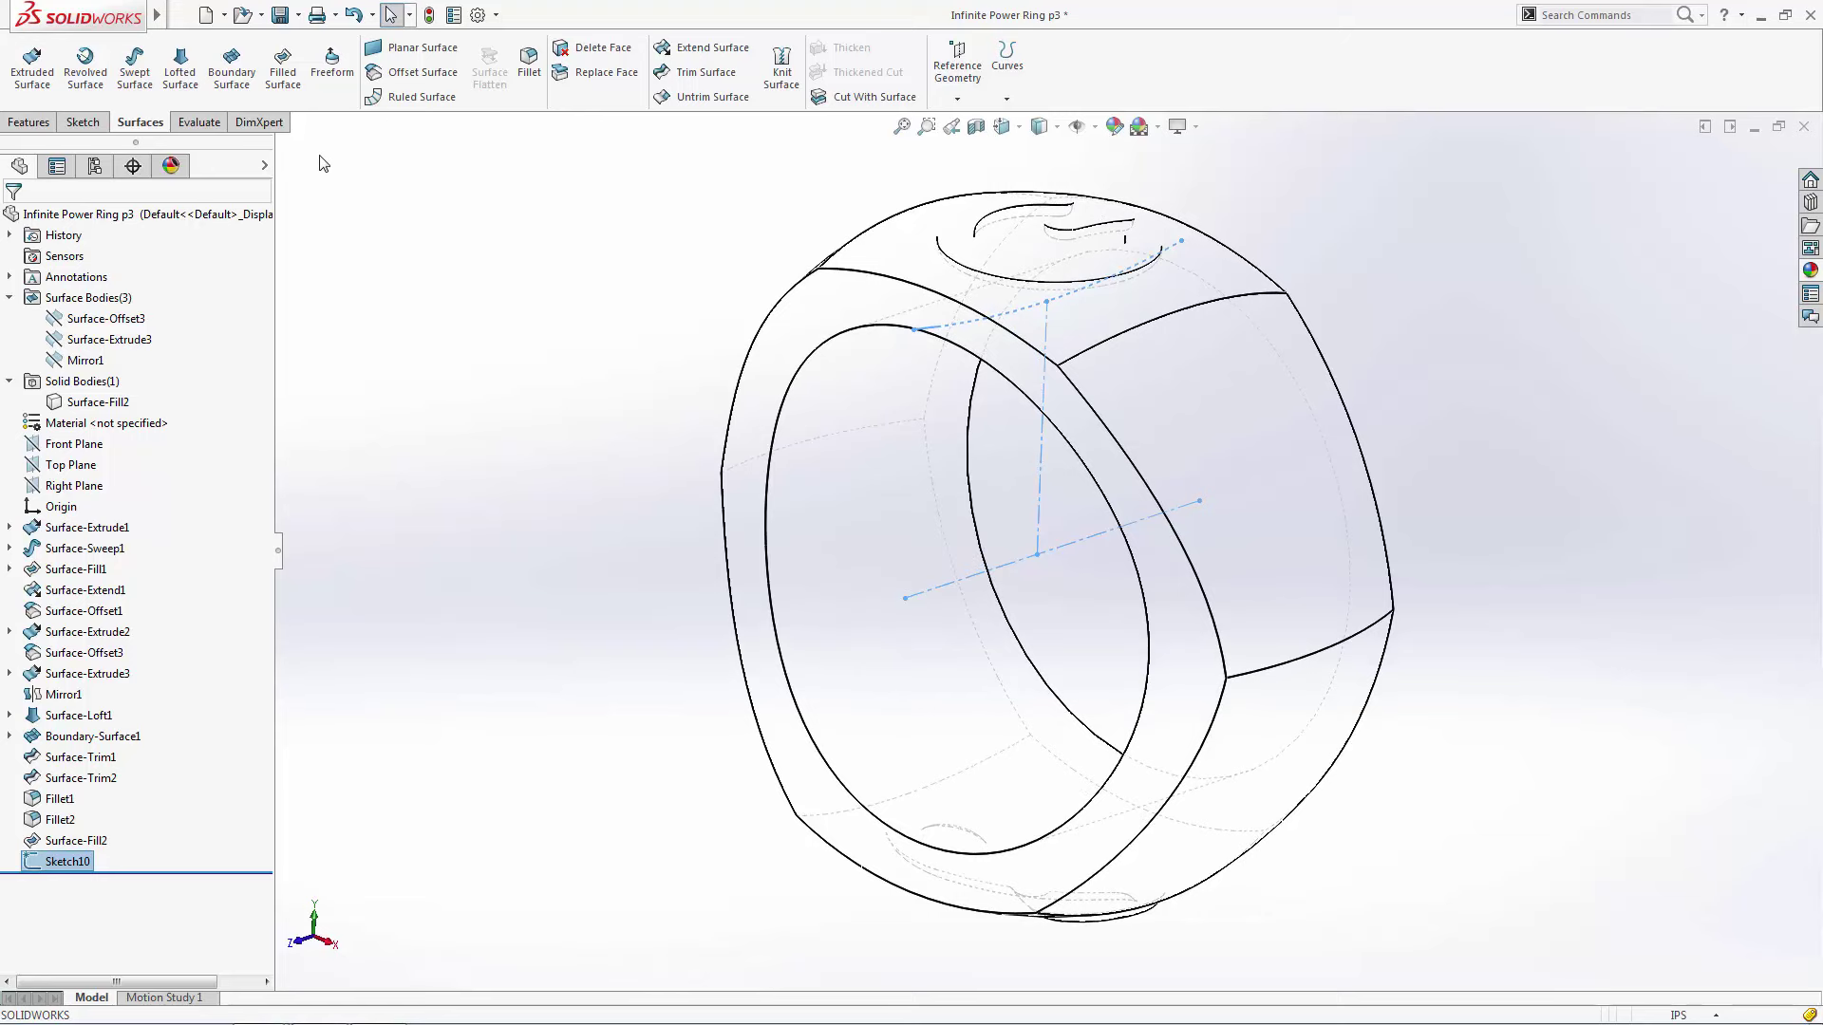
Revolve Sketch10 360° about its centerline, then show Shaded With Edges in isometric
click(86, 65)
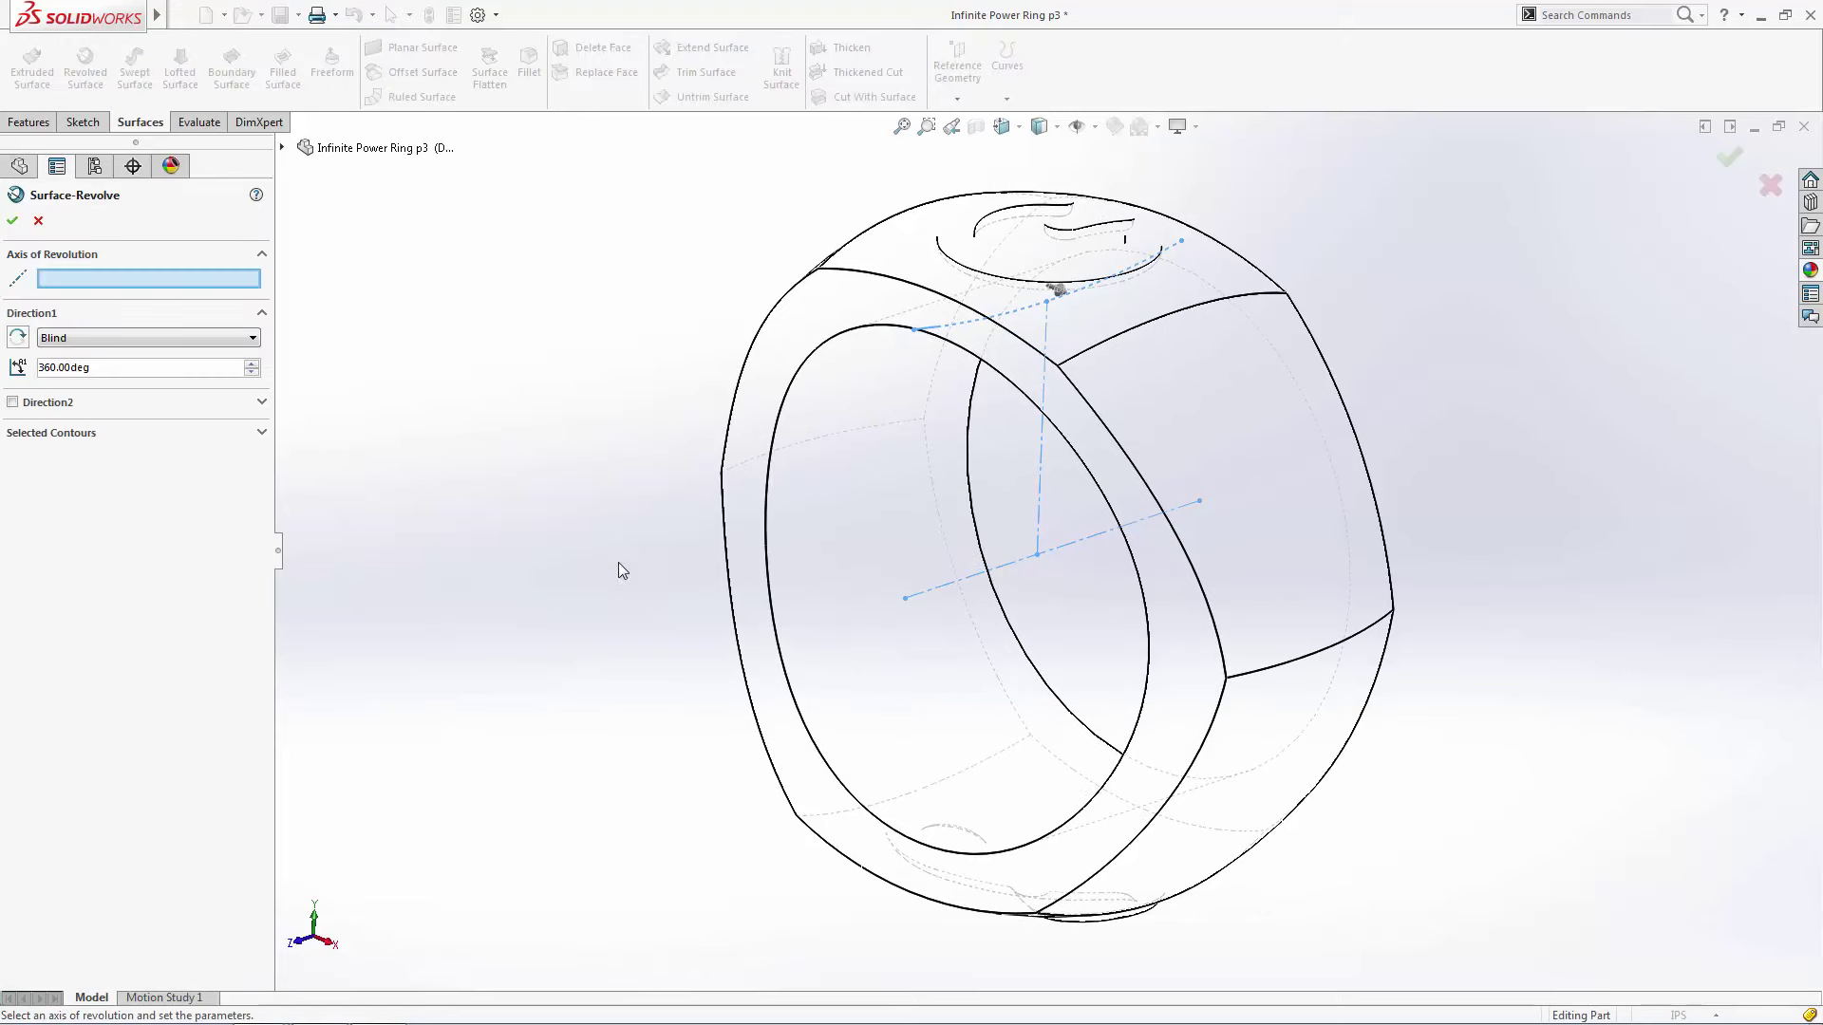
click(1003, 567)
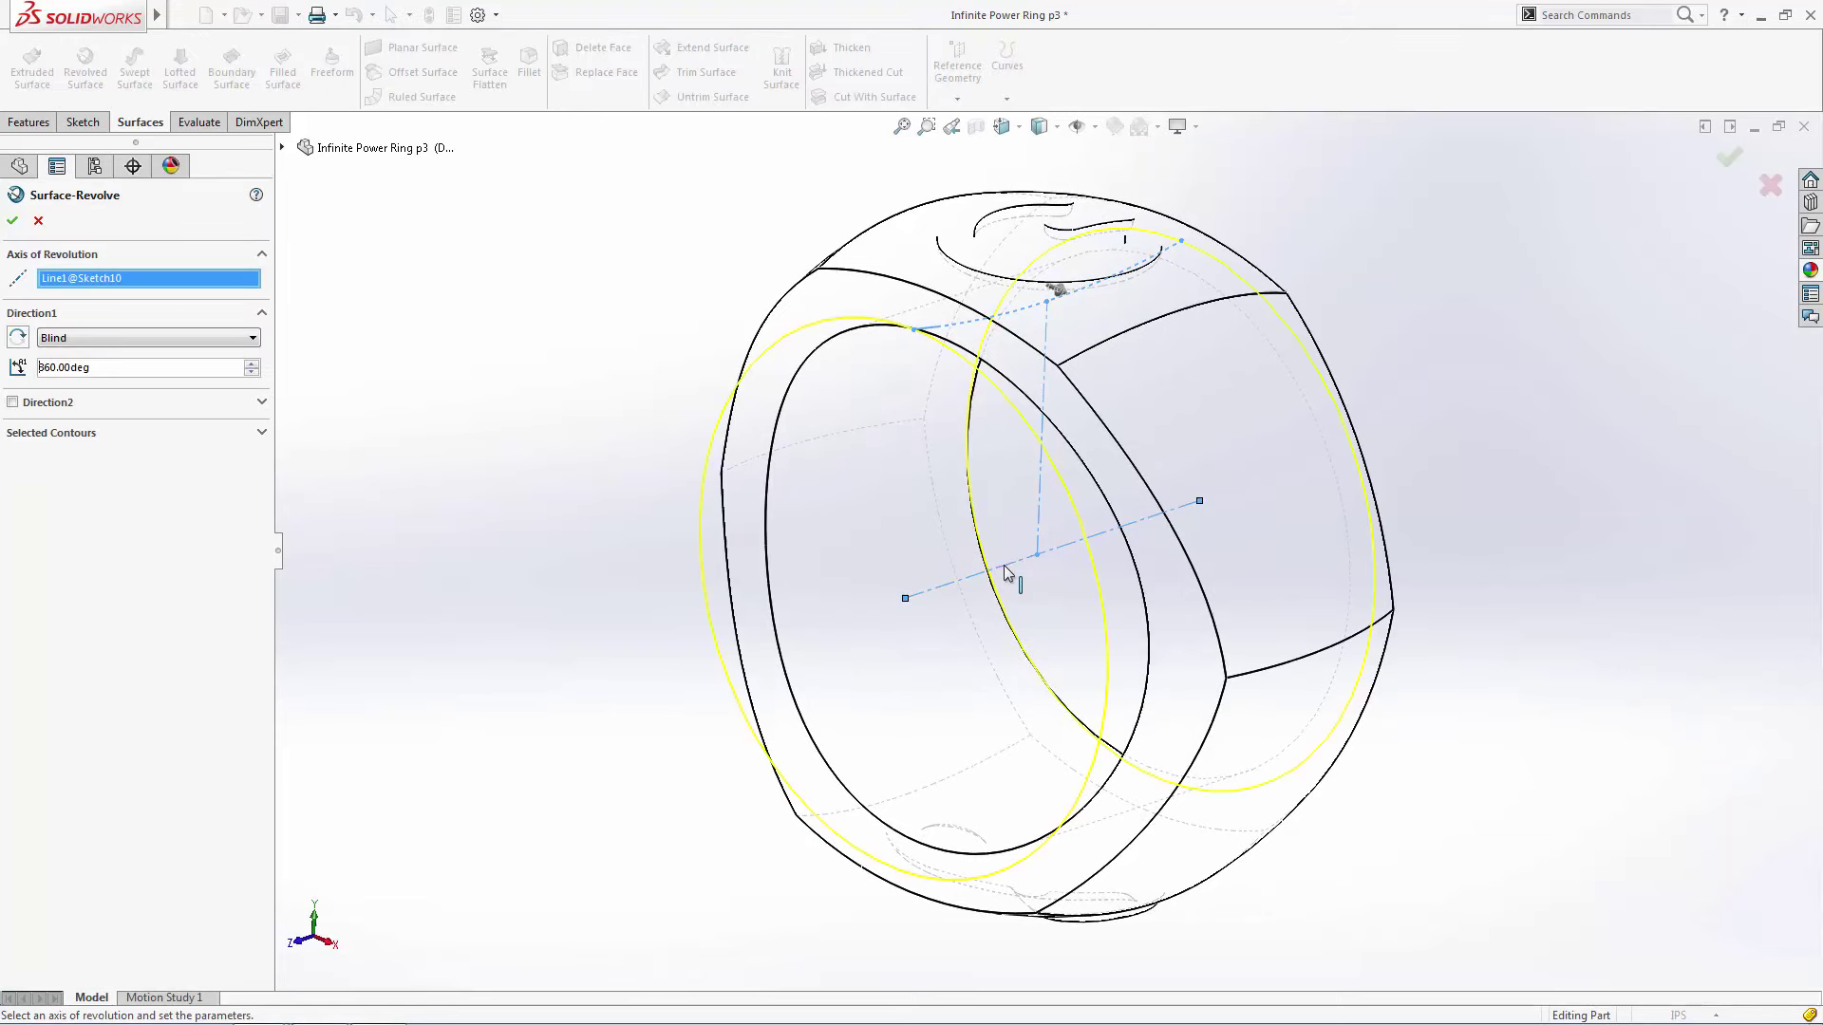
click(13, 221)
click(1042, 127)
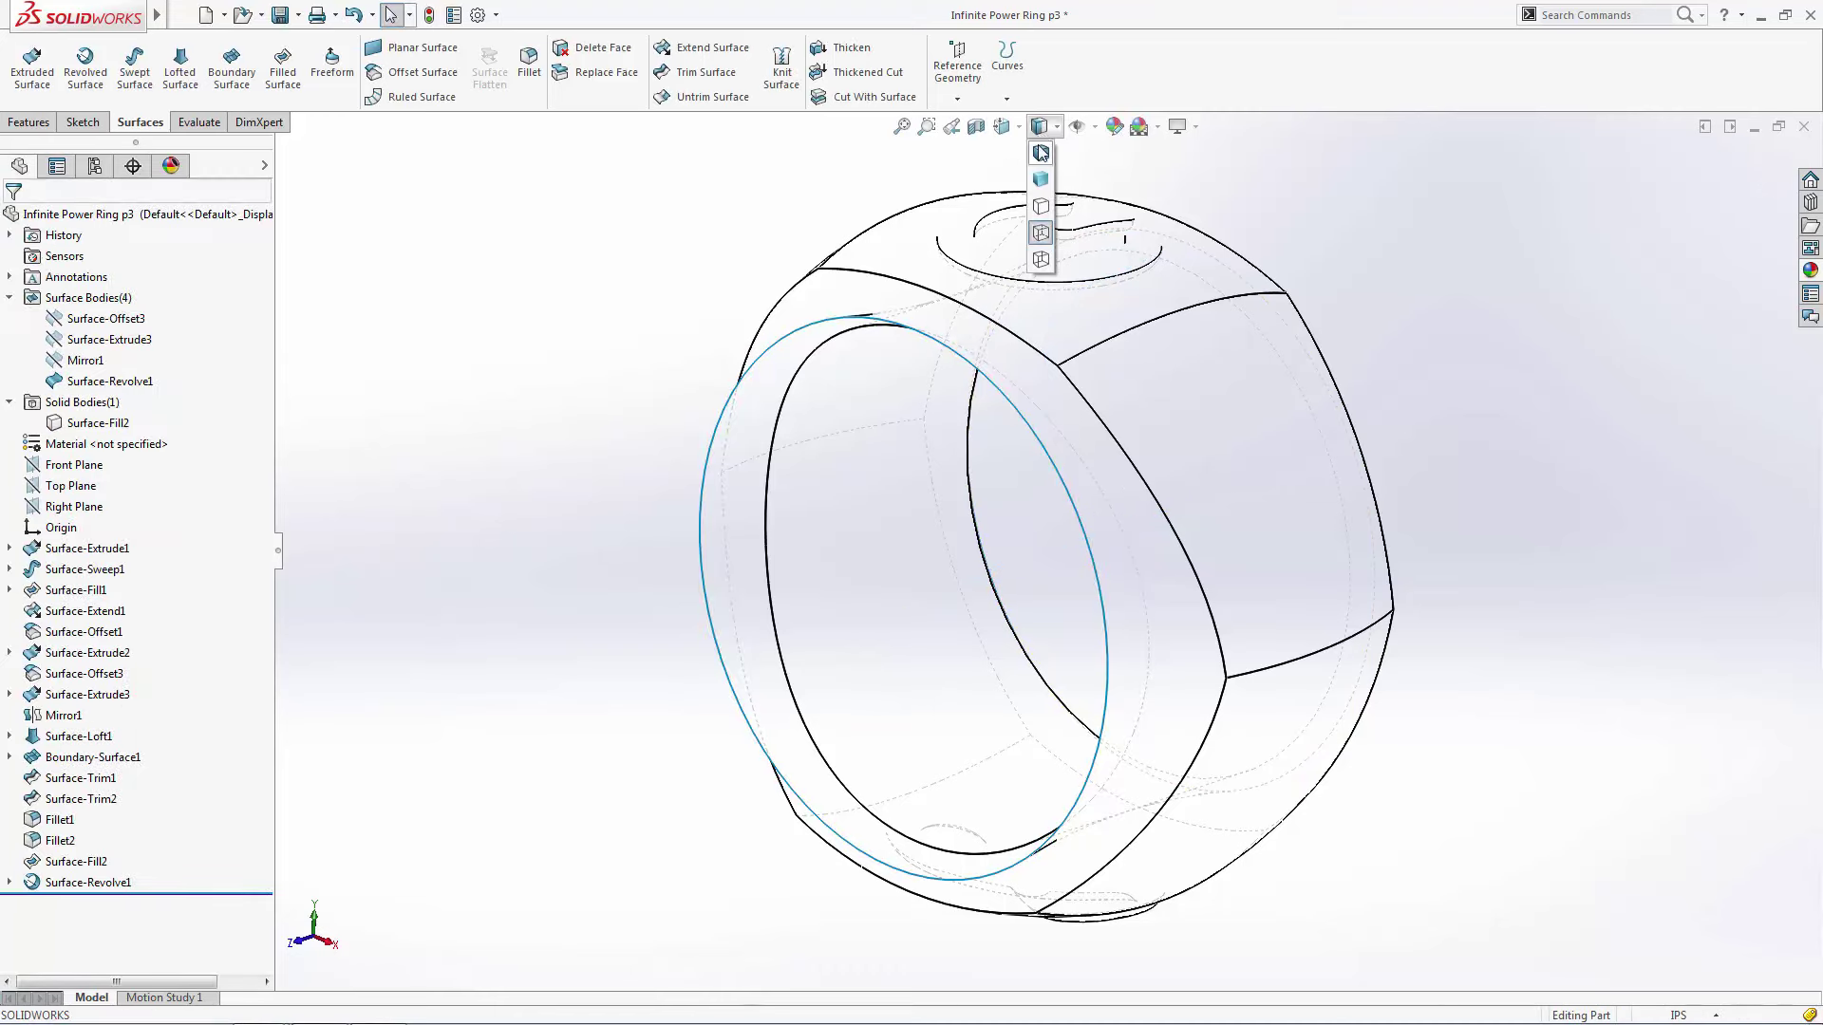
click(1040, 180)
key(ctrl+7)
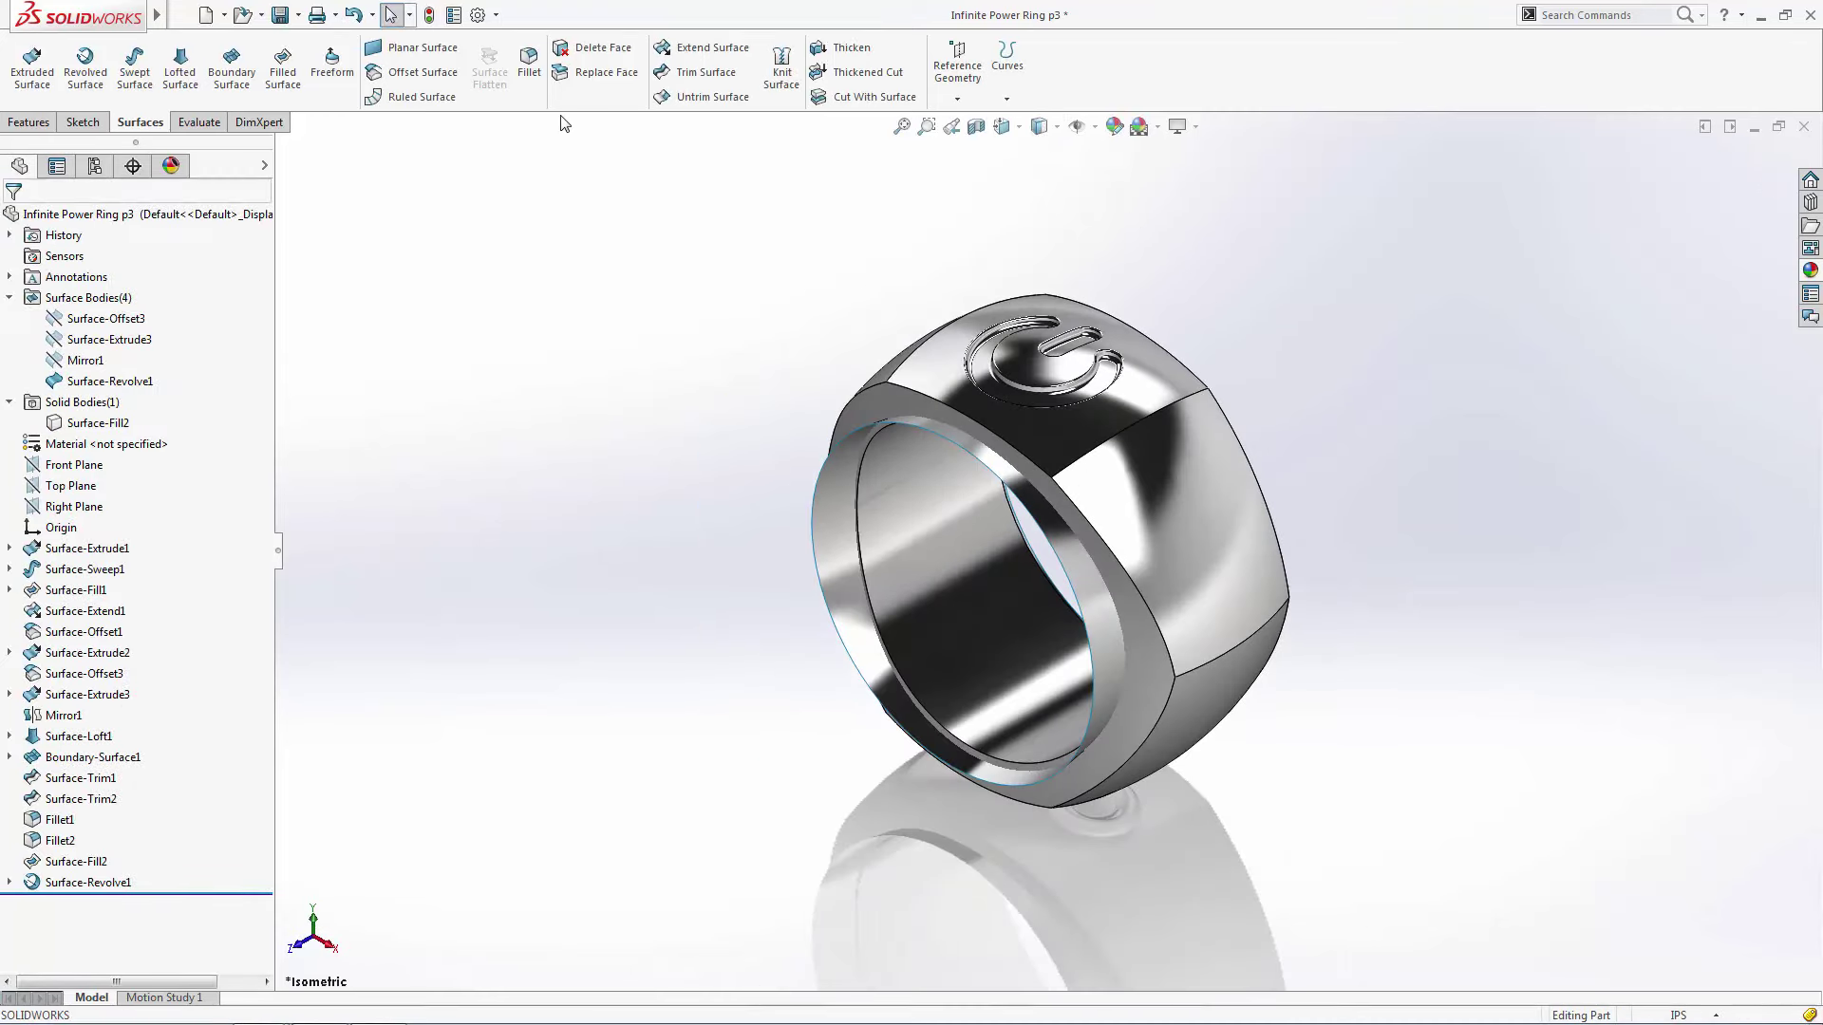
Replace the ring's inner face with Surface-Revolve1 as Replace Face1, then hide Surface-Revolve1
click(598, 73)
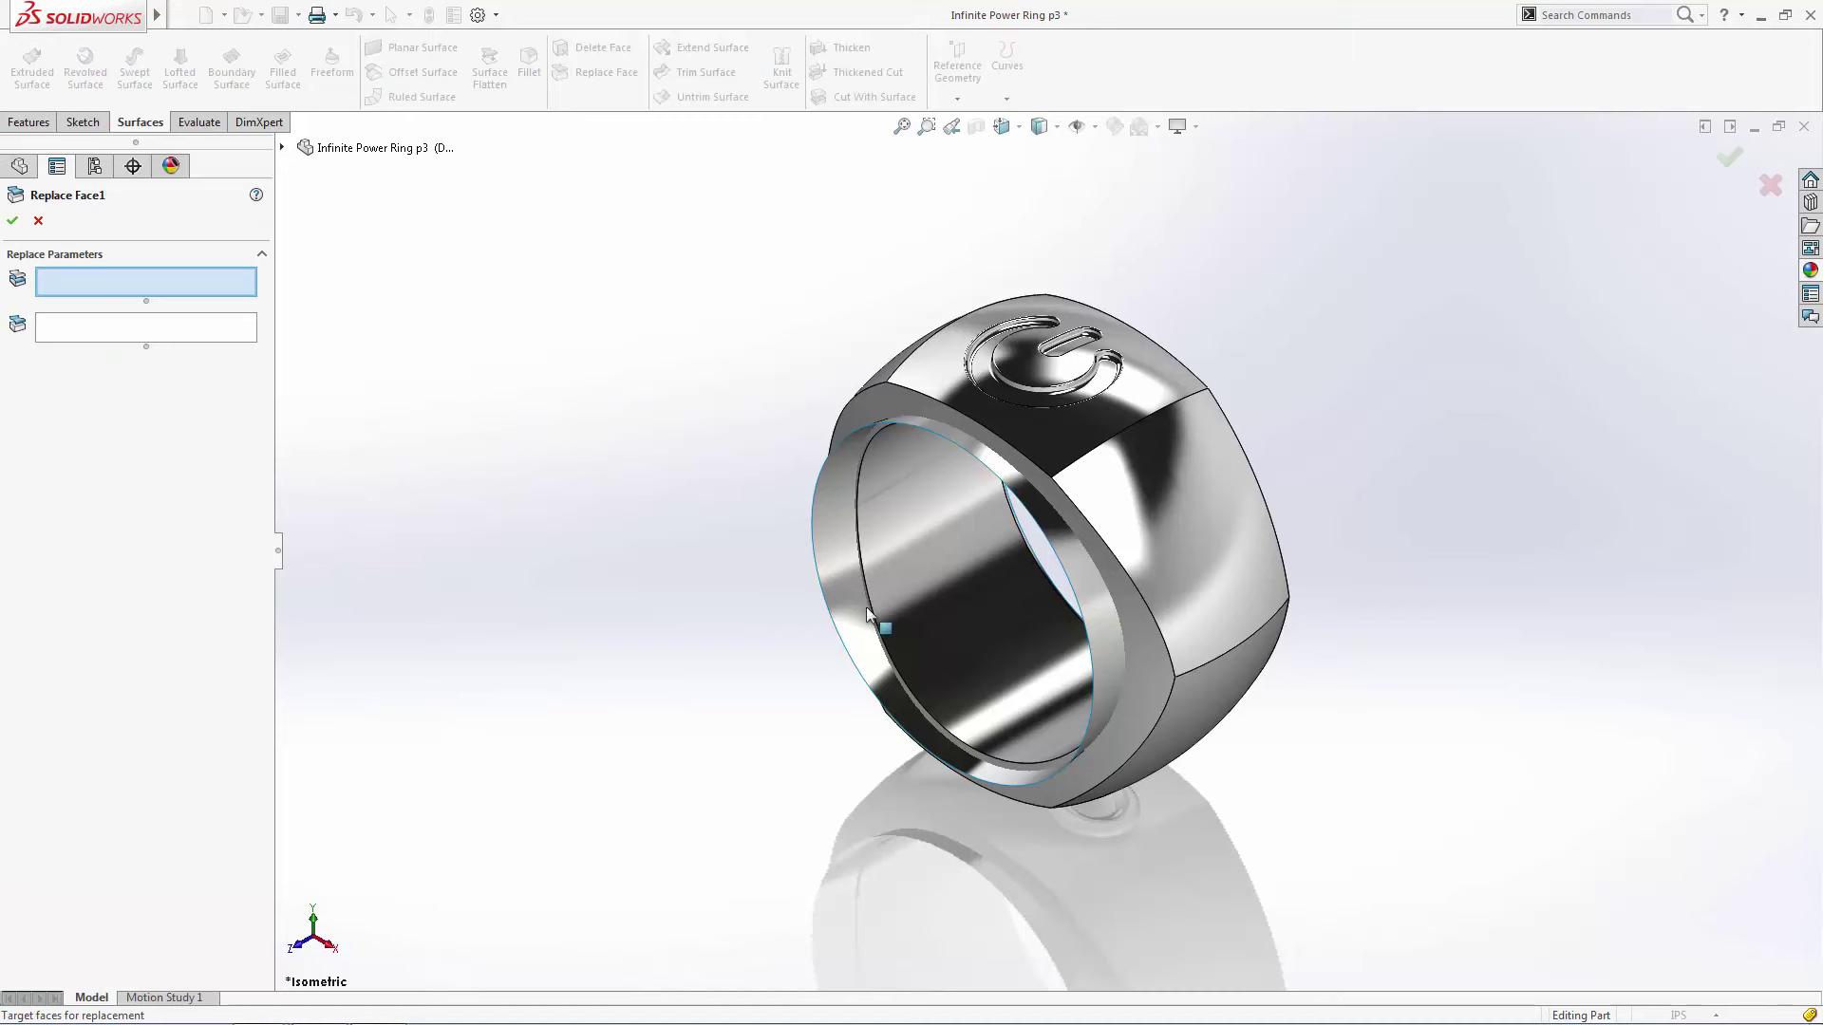
click(909, 546)
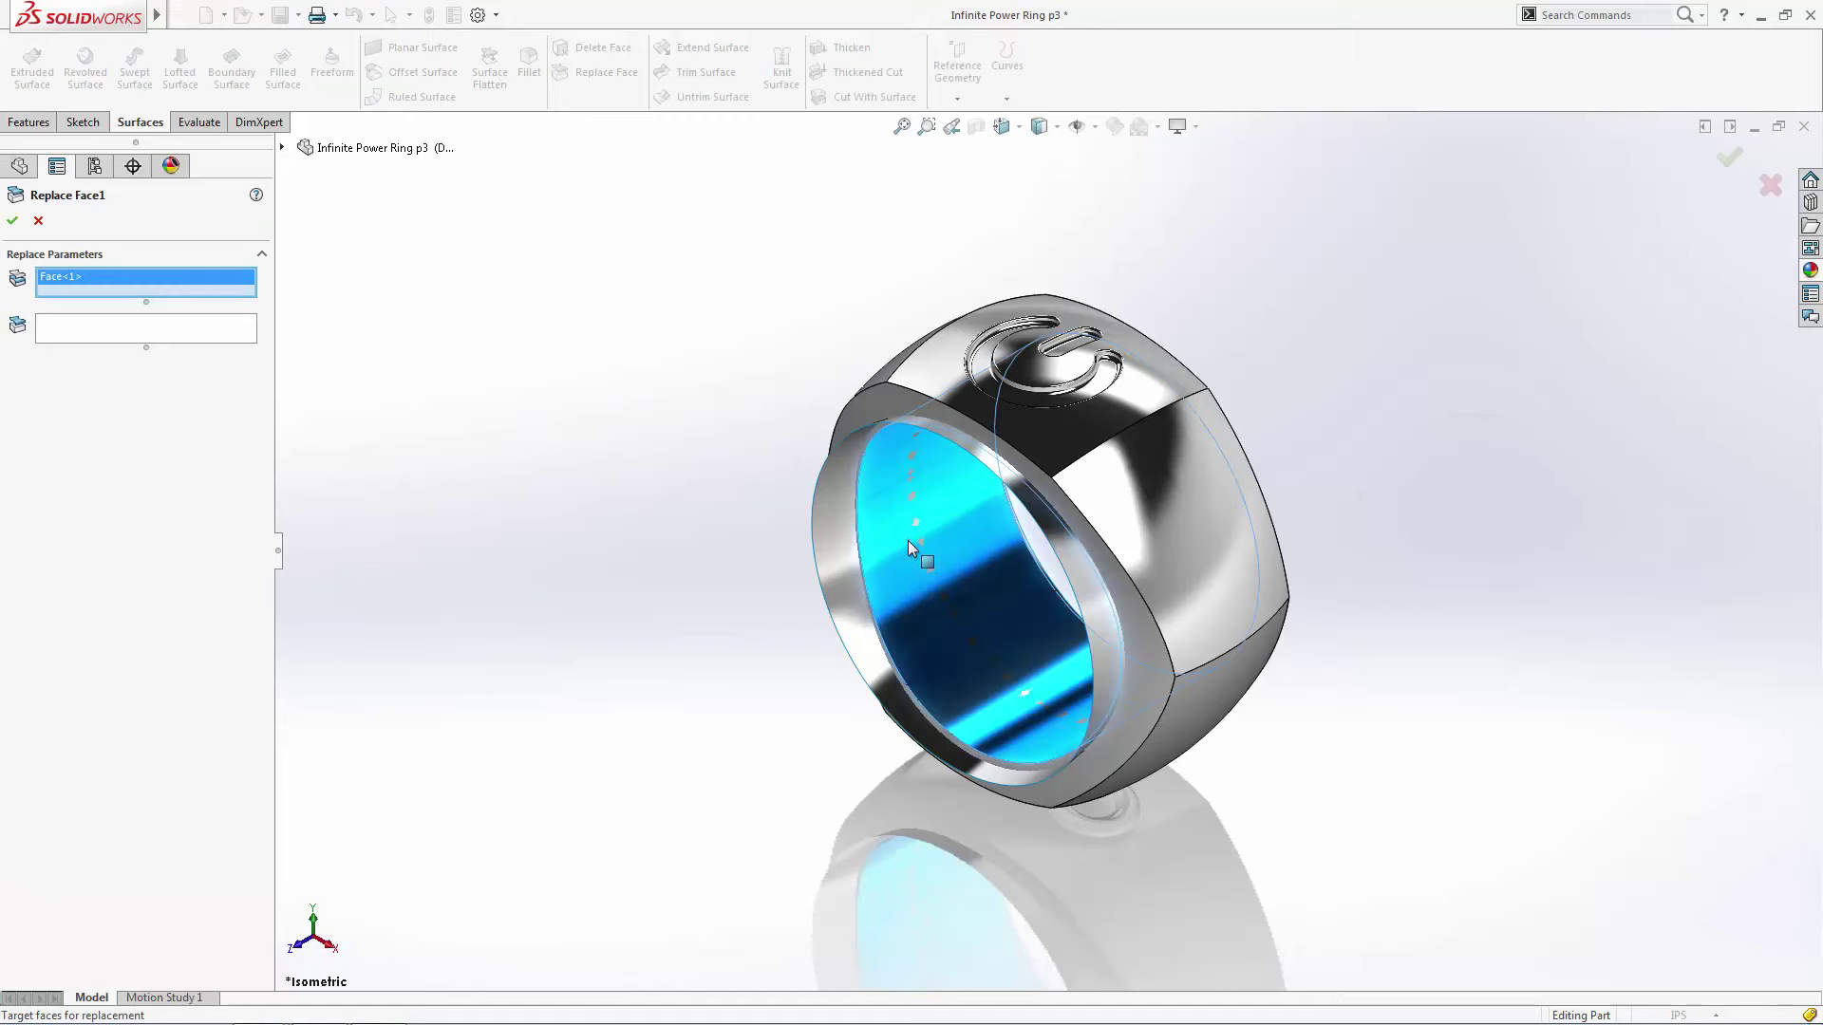
click(174, 335)
click(815, 558)
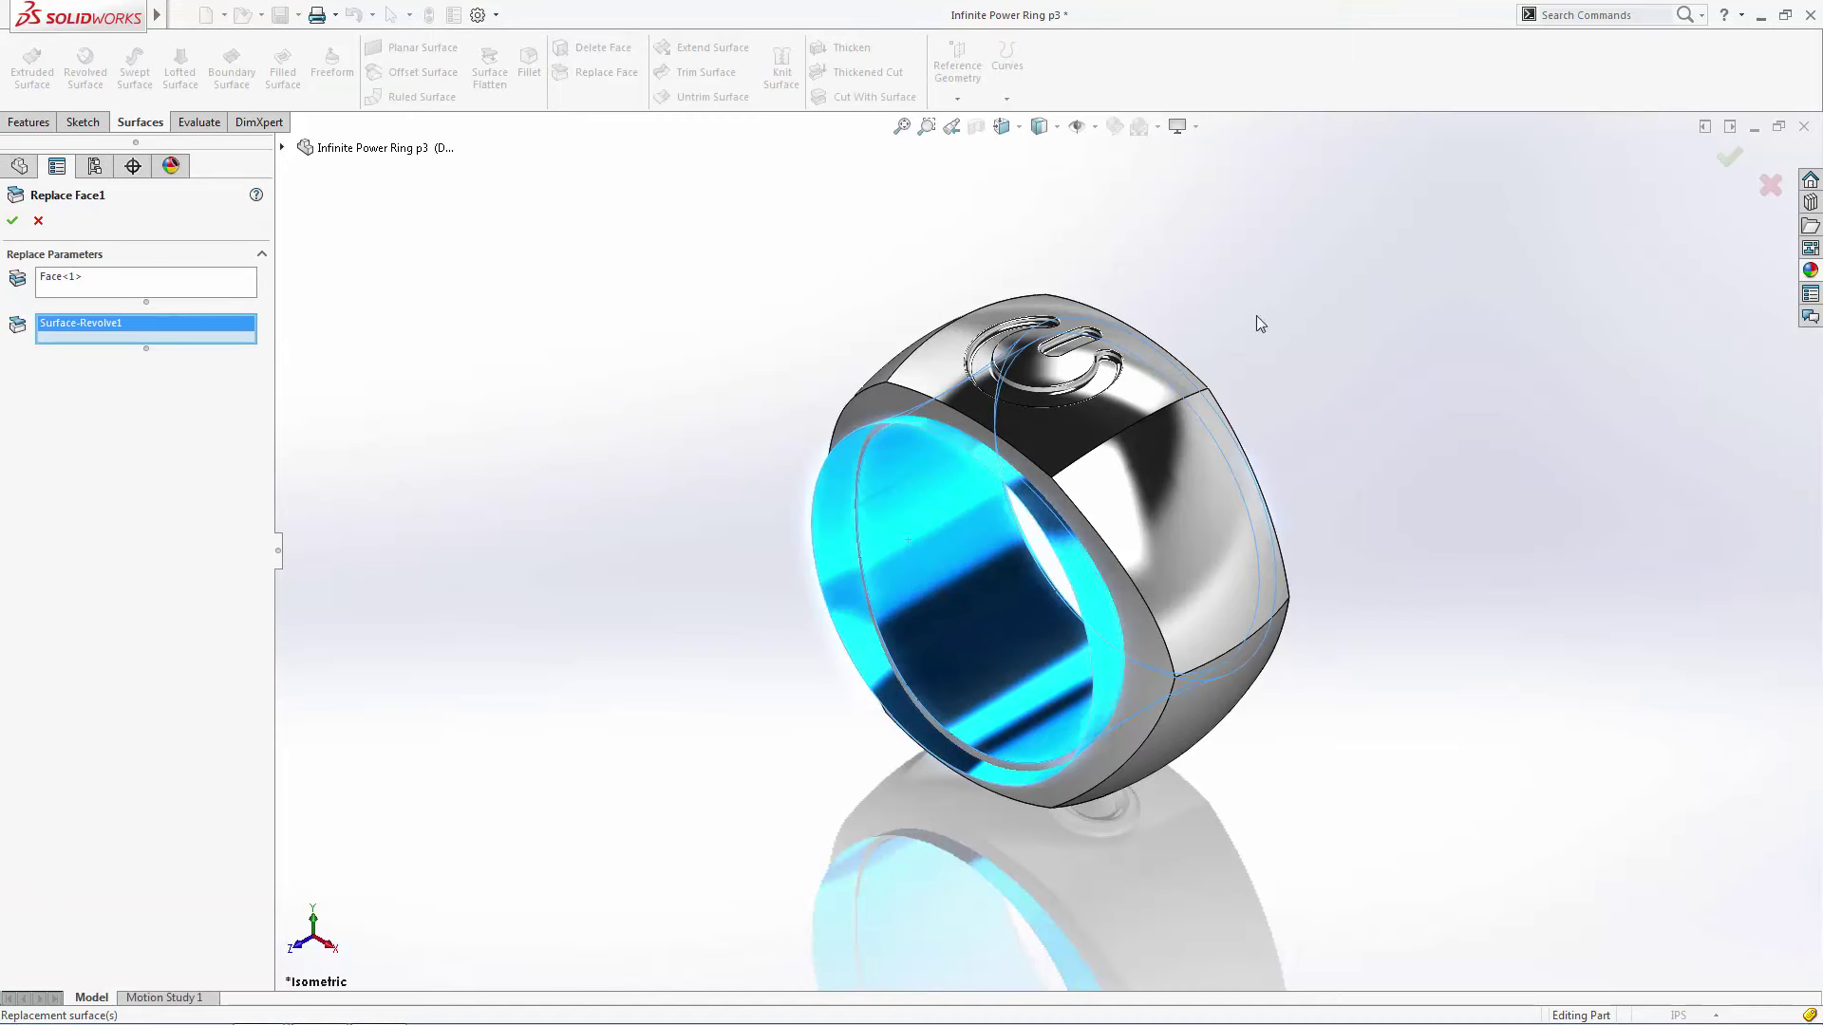
click(1728, 158)
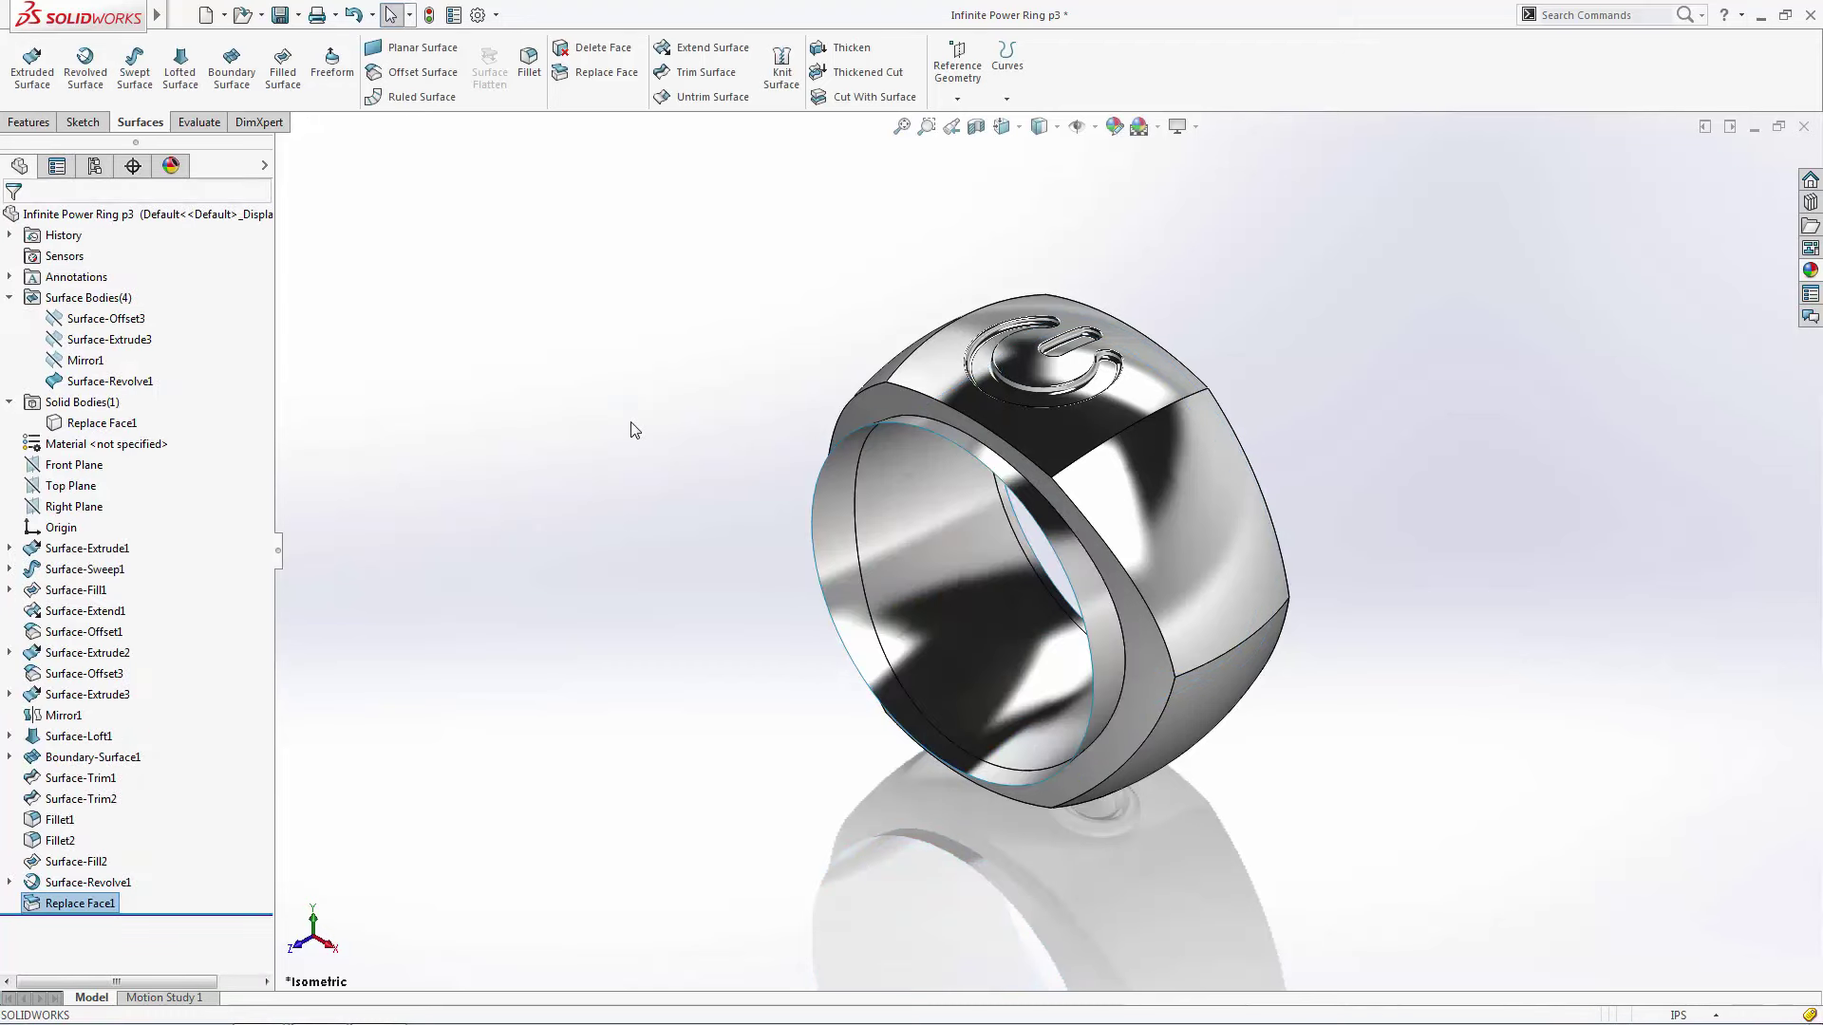
click(839, 504)
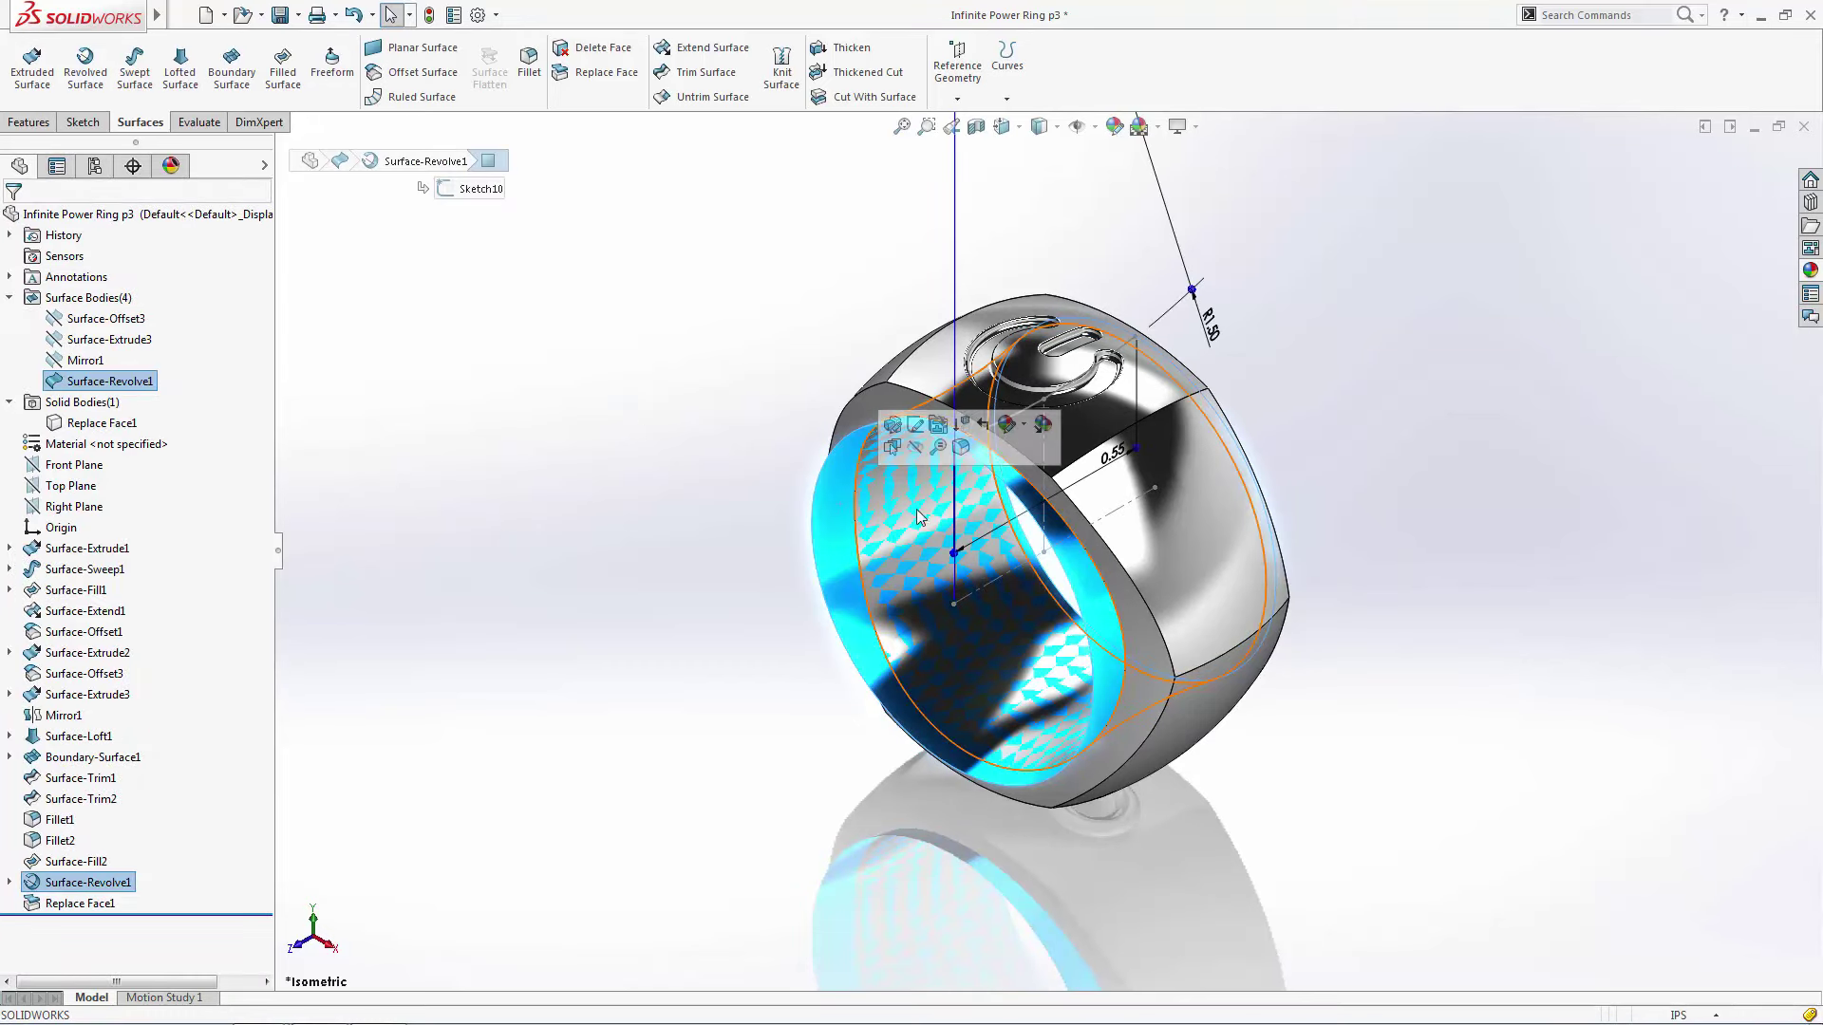
click(917, 451)
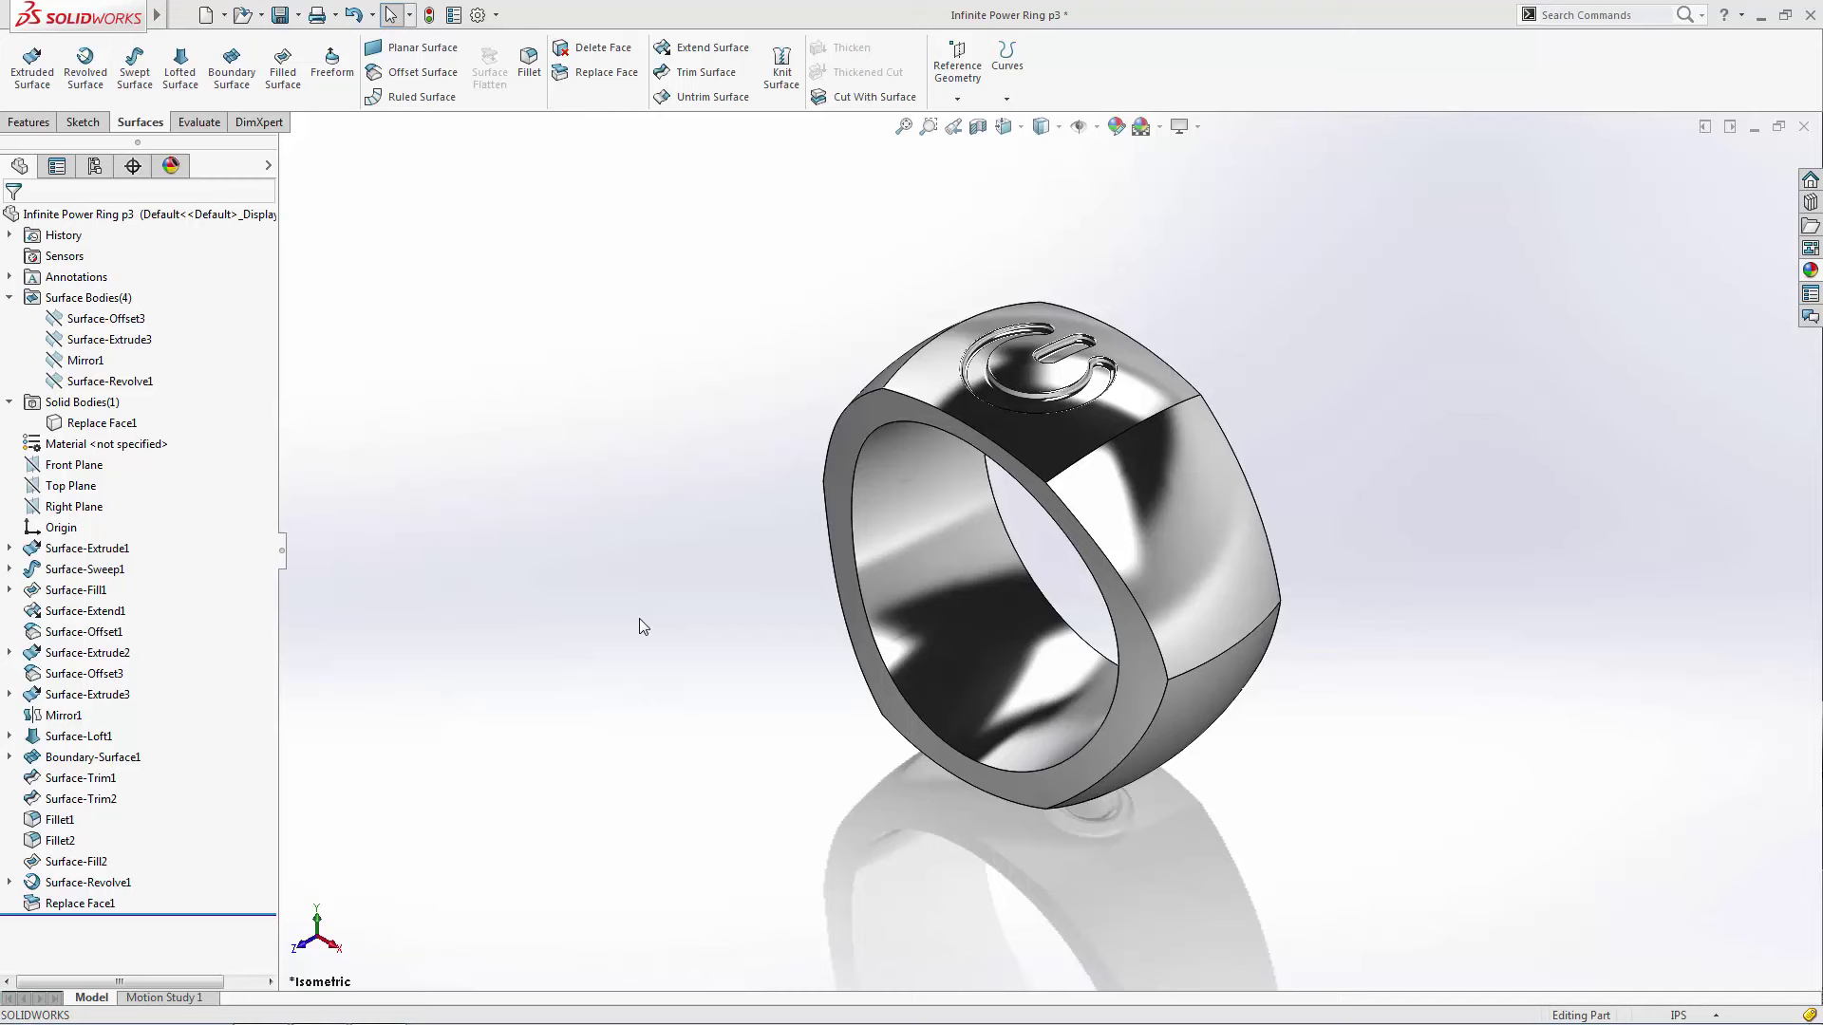
Delete the Surface-Offset3, Surface-Extrude3, Mirror1 and Surface-Revolve1 bodies with a Delete/Keep Body feature
click(135, 320)
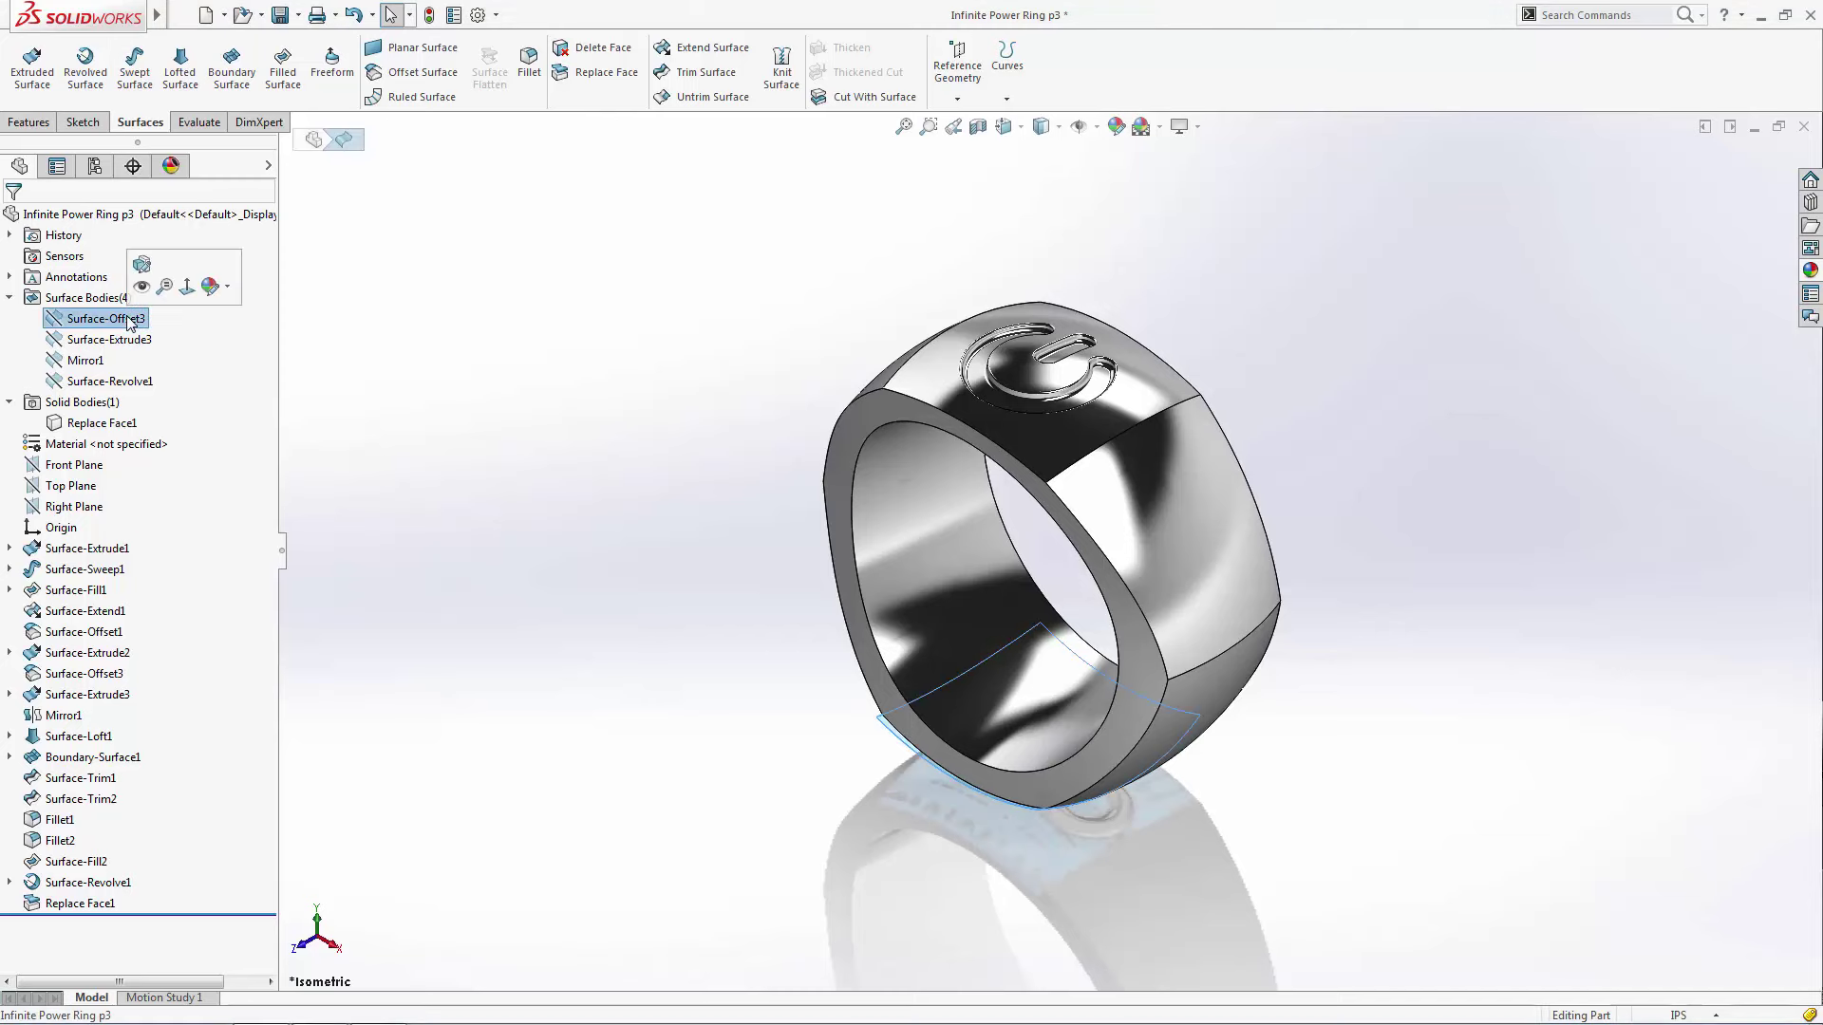
shift+click(138, 382)
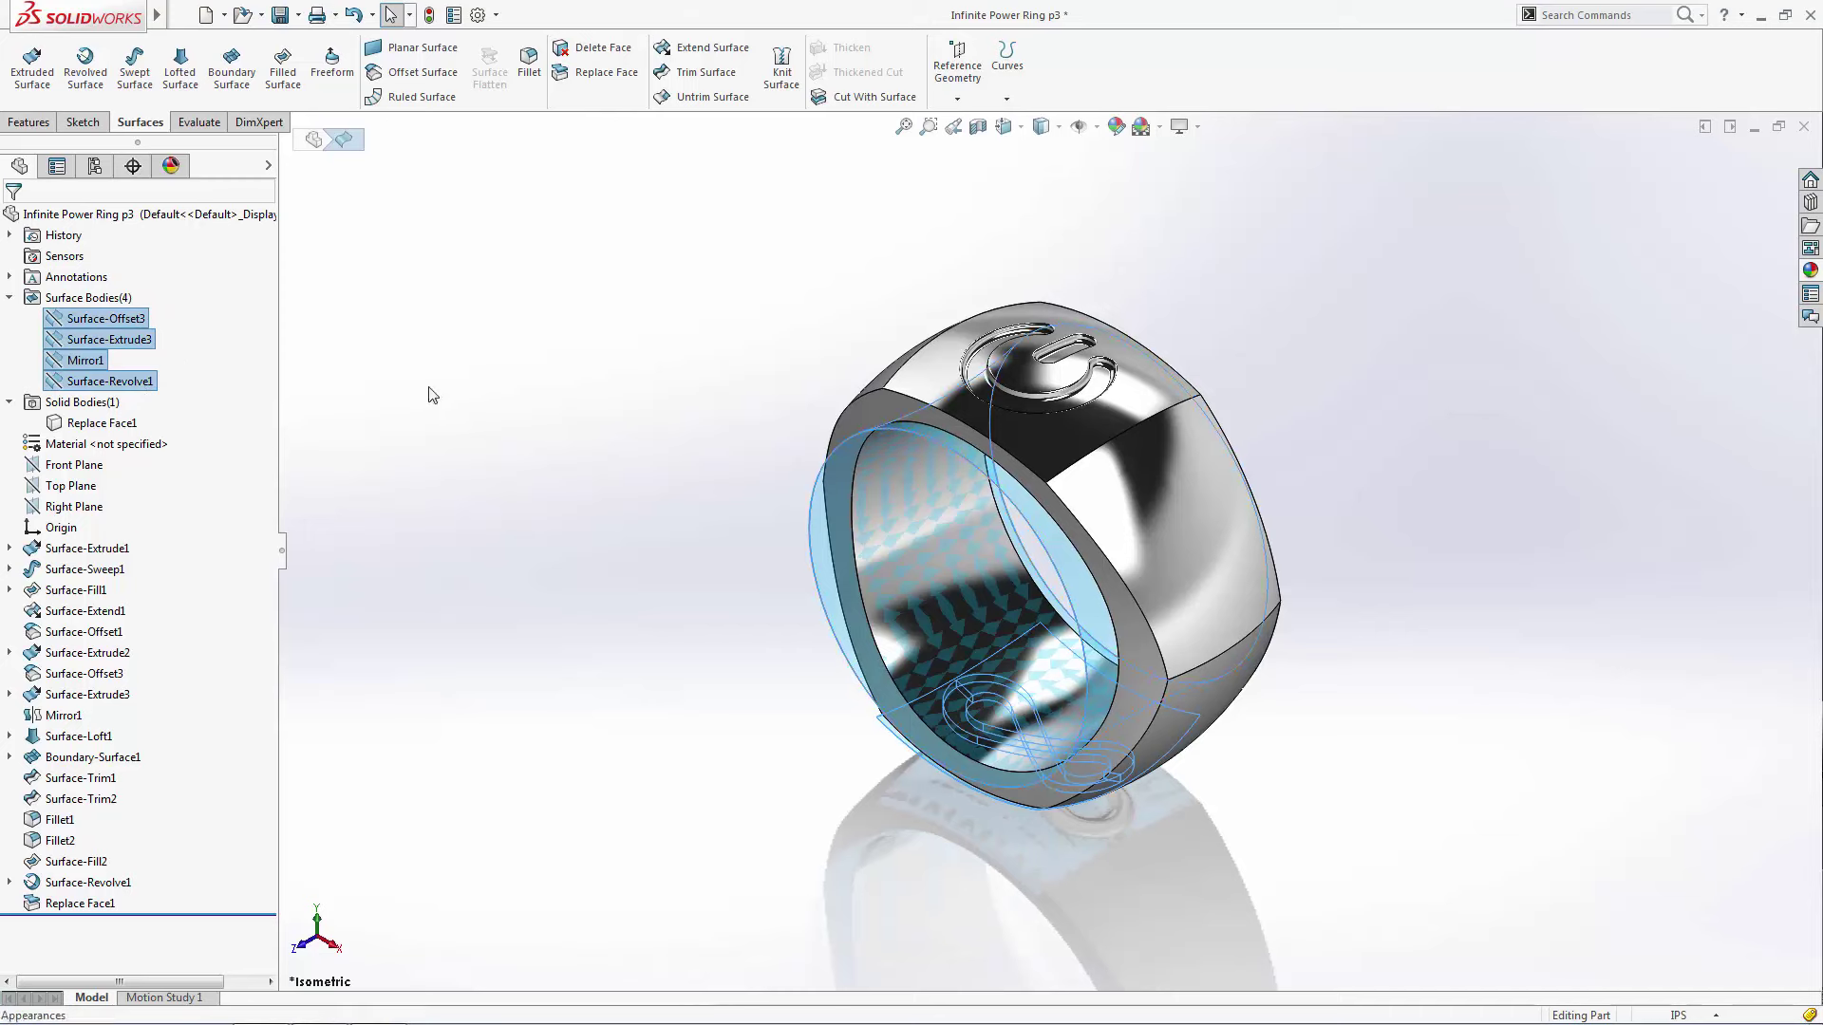
key(Delete)
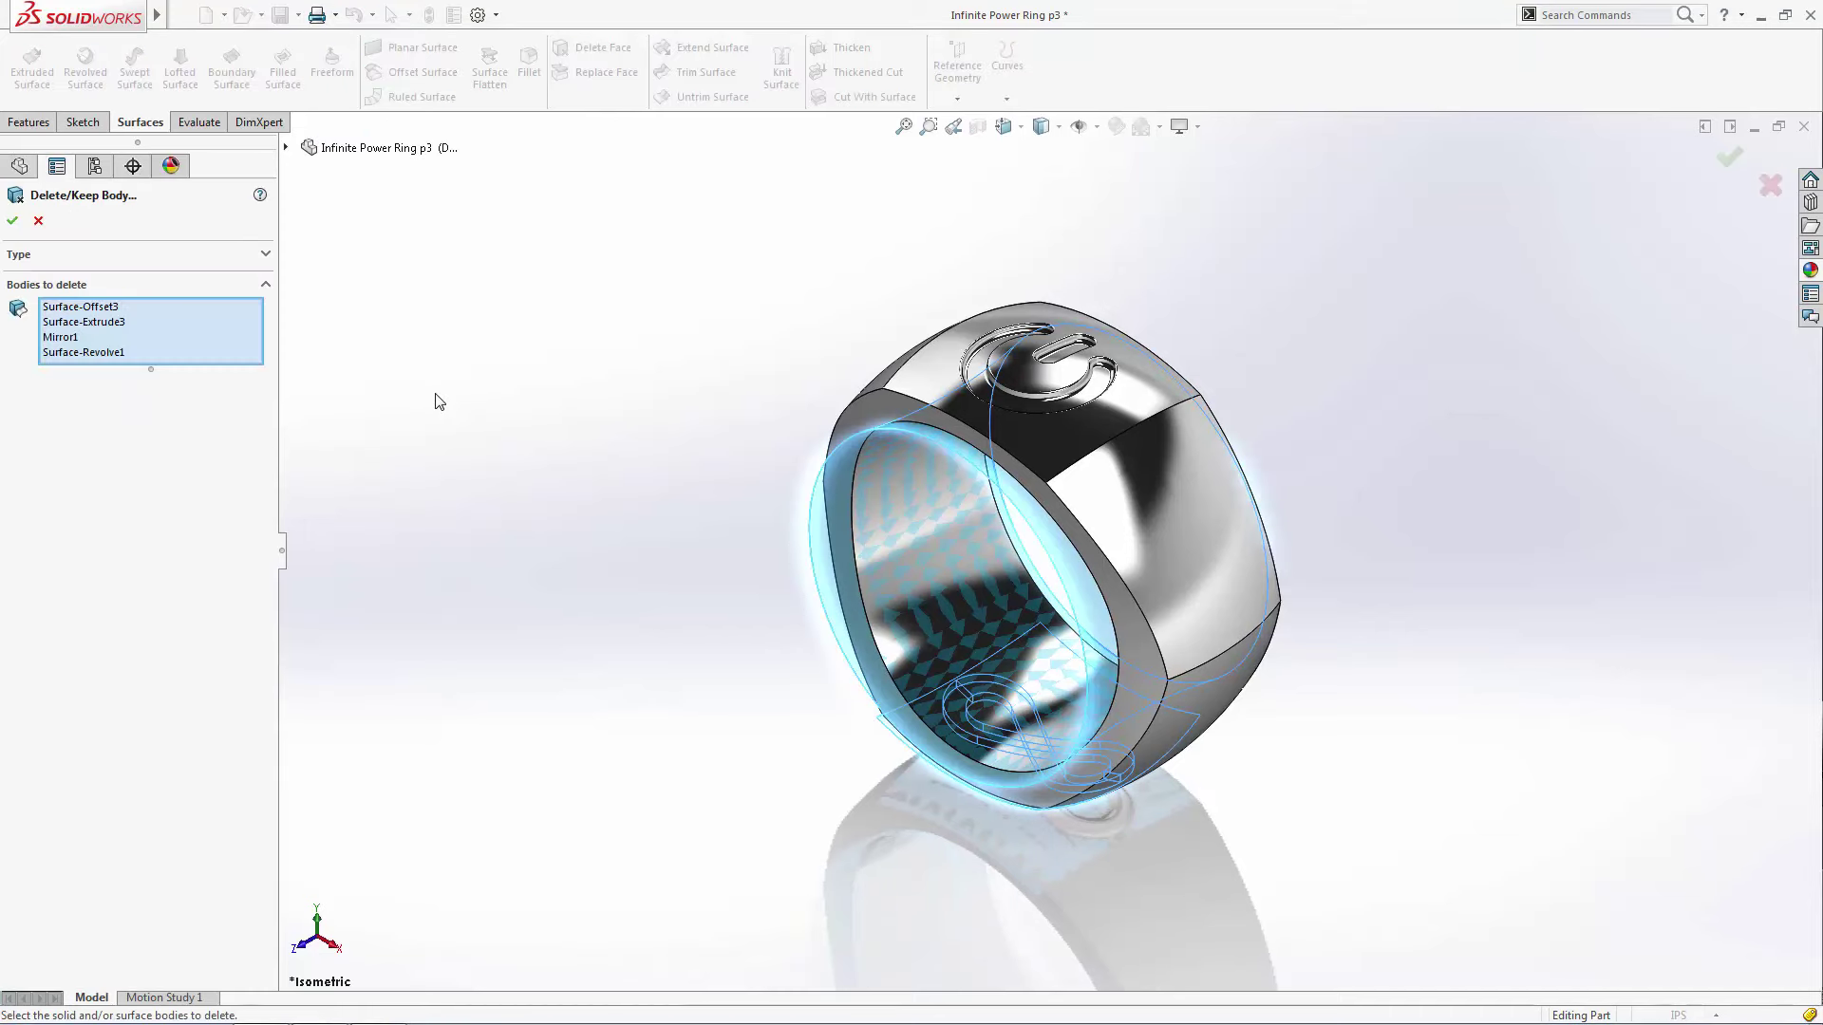
click(12, 220)
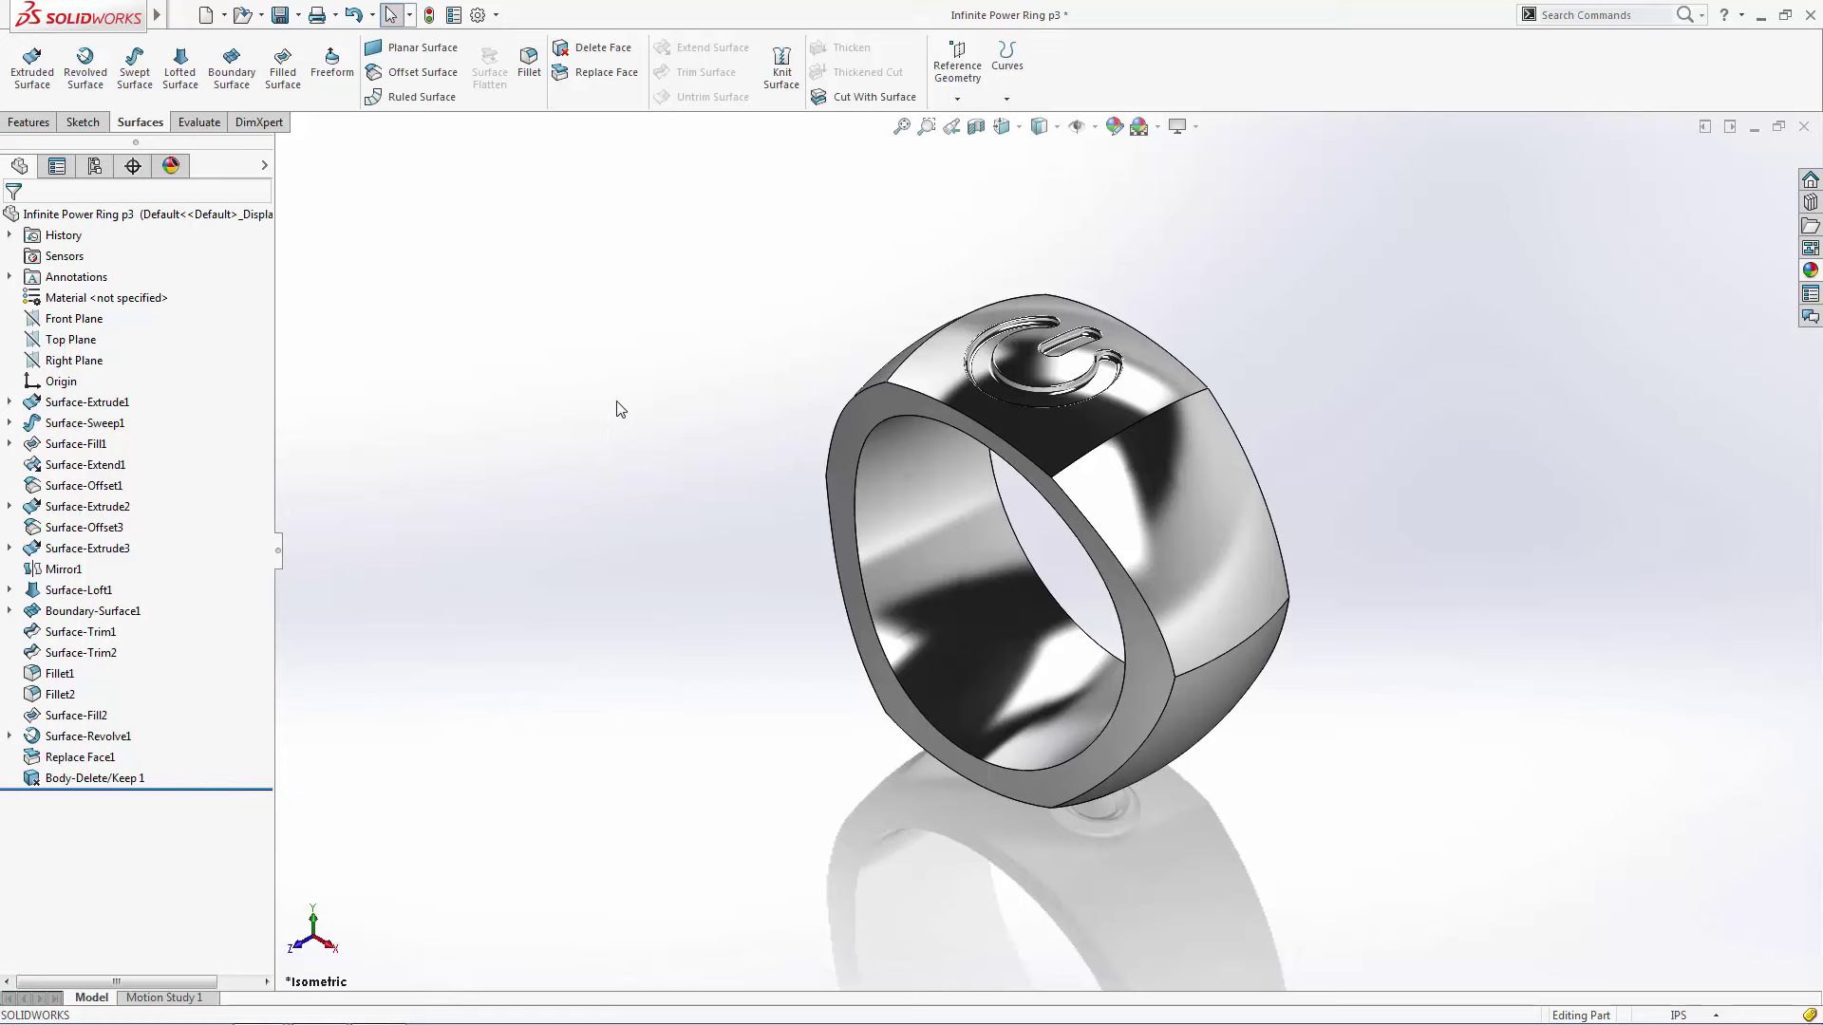
Create Fillet3 at 0.02 in on the ring's front, side and inner rim faces plus one edge
click(530, 67)
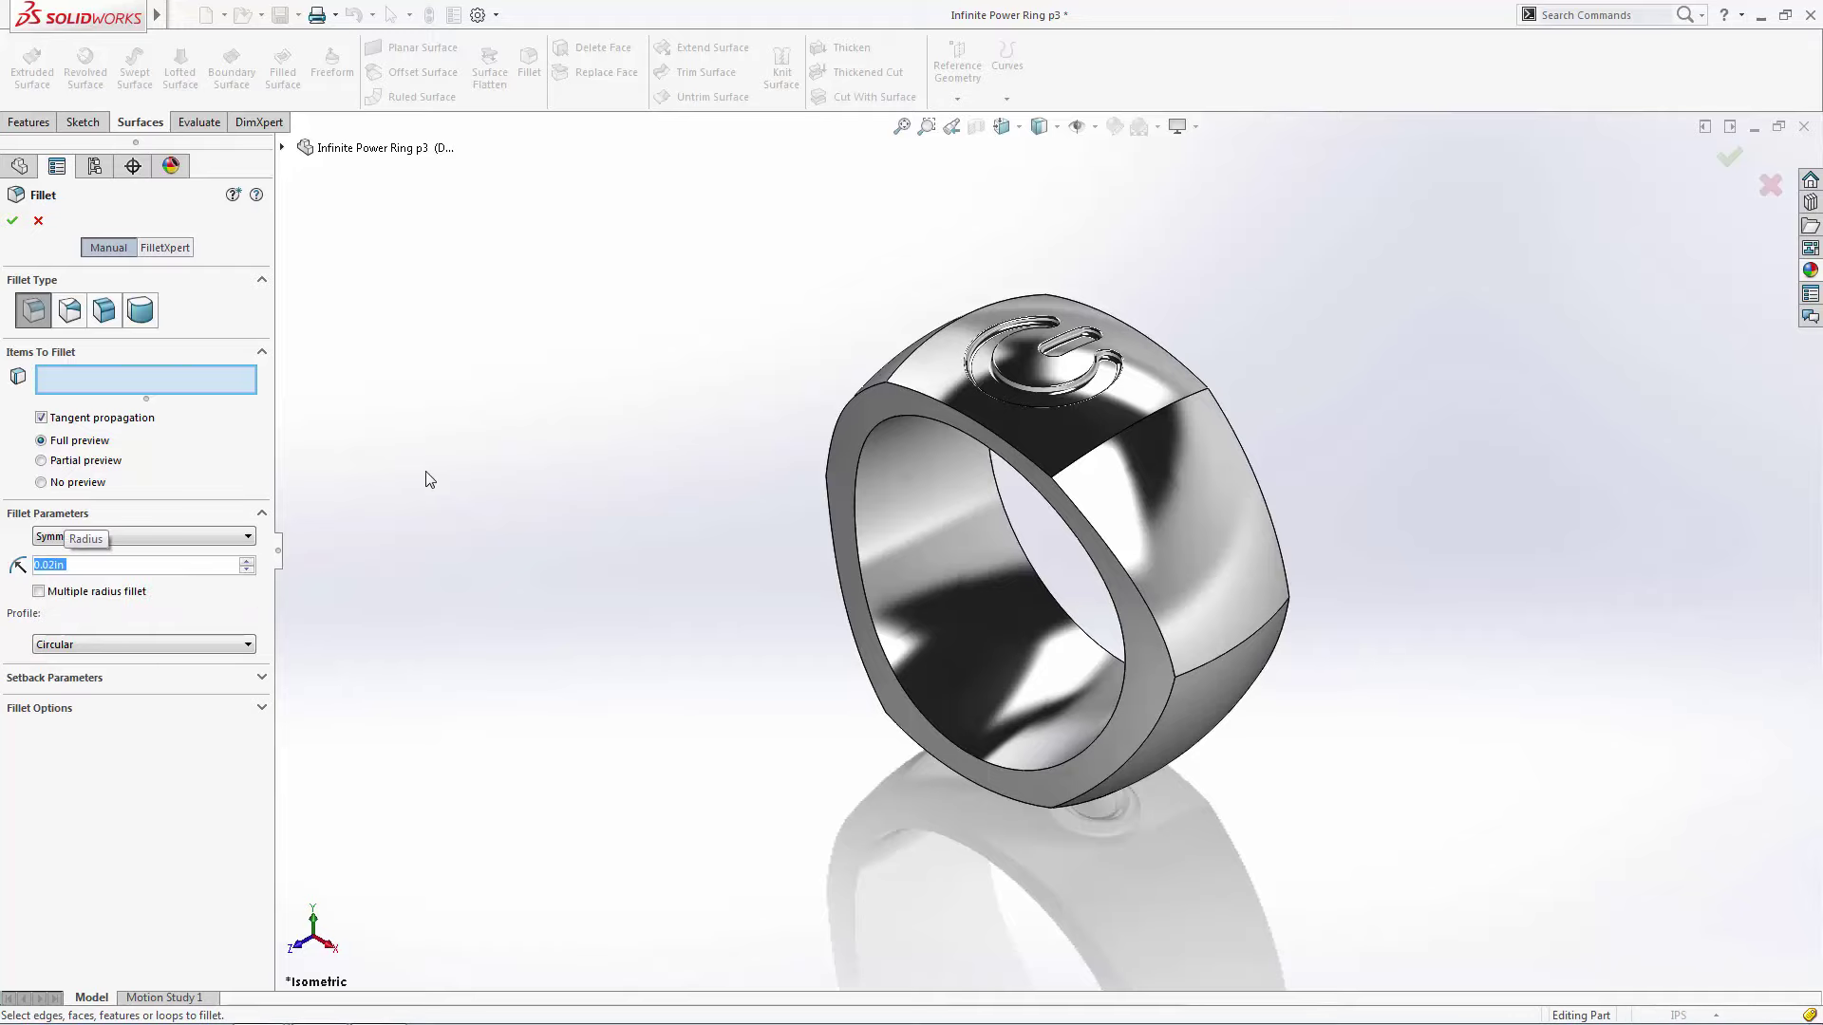
click(1158, 668)
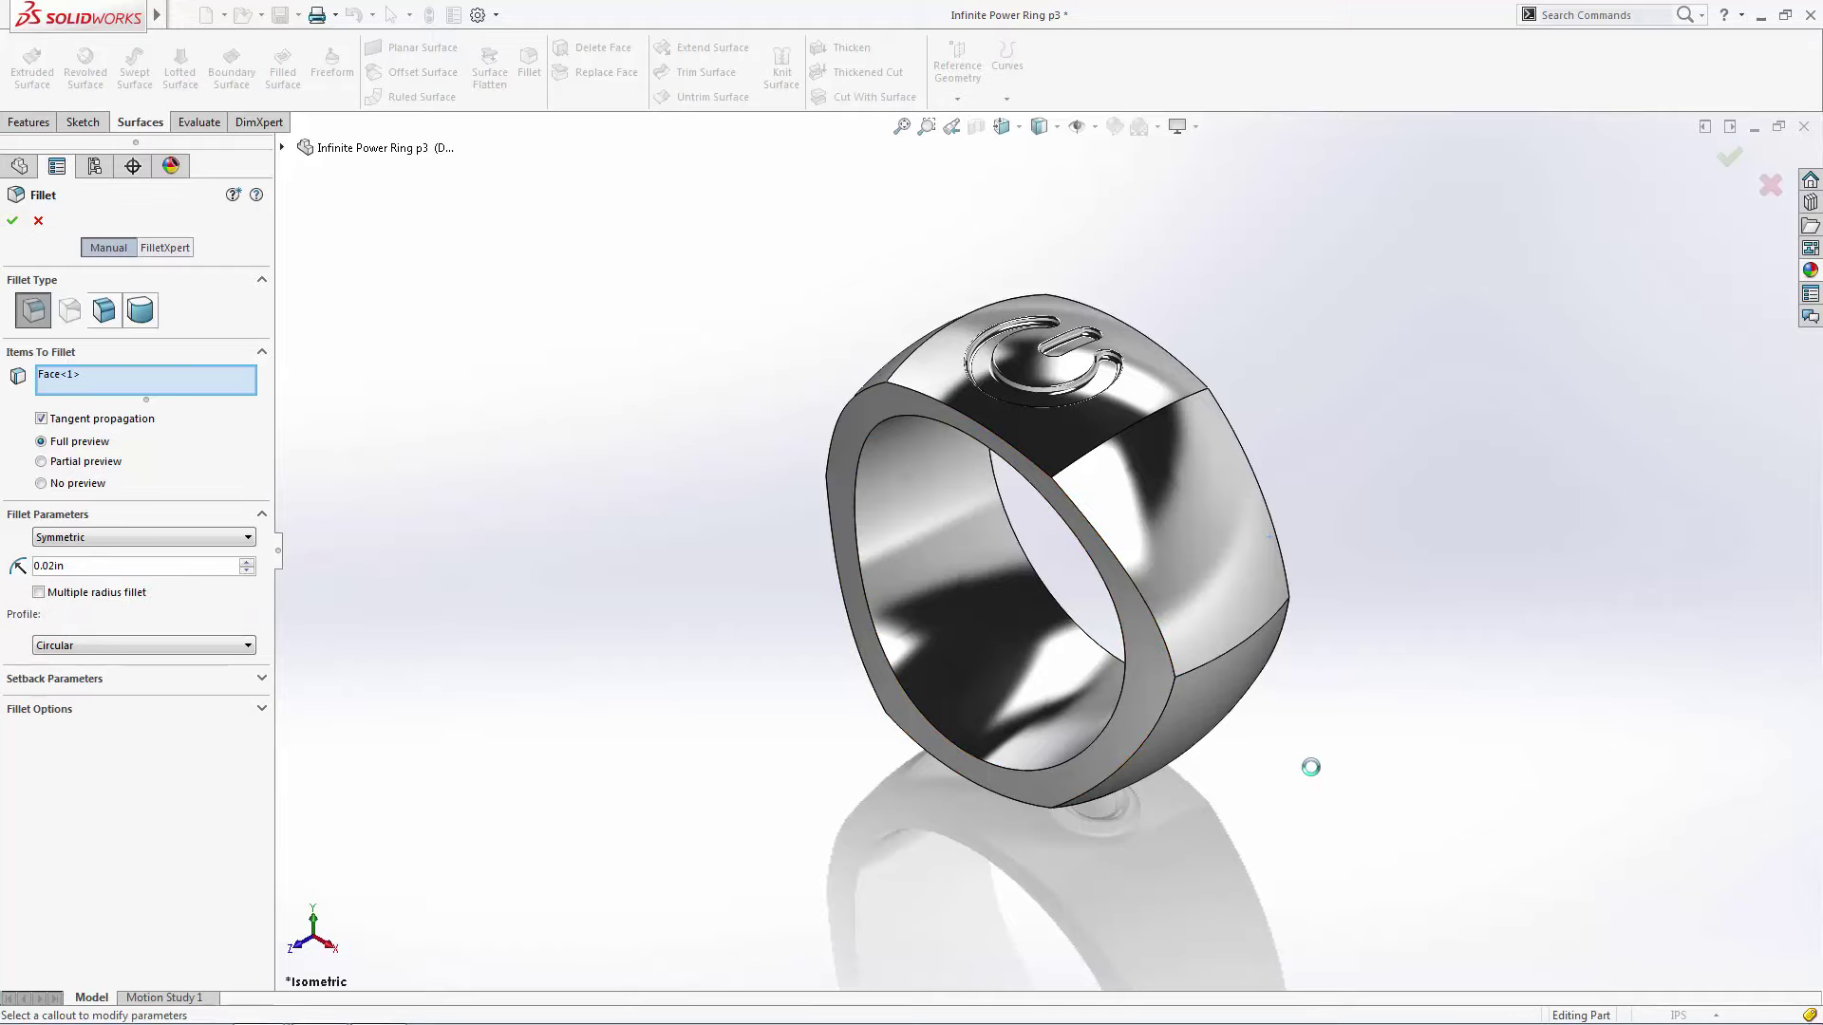
middle_drag(1212, 778, 1170, 750)
click(1170, 750)
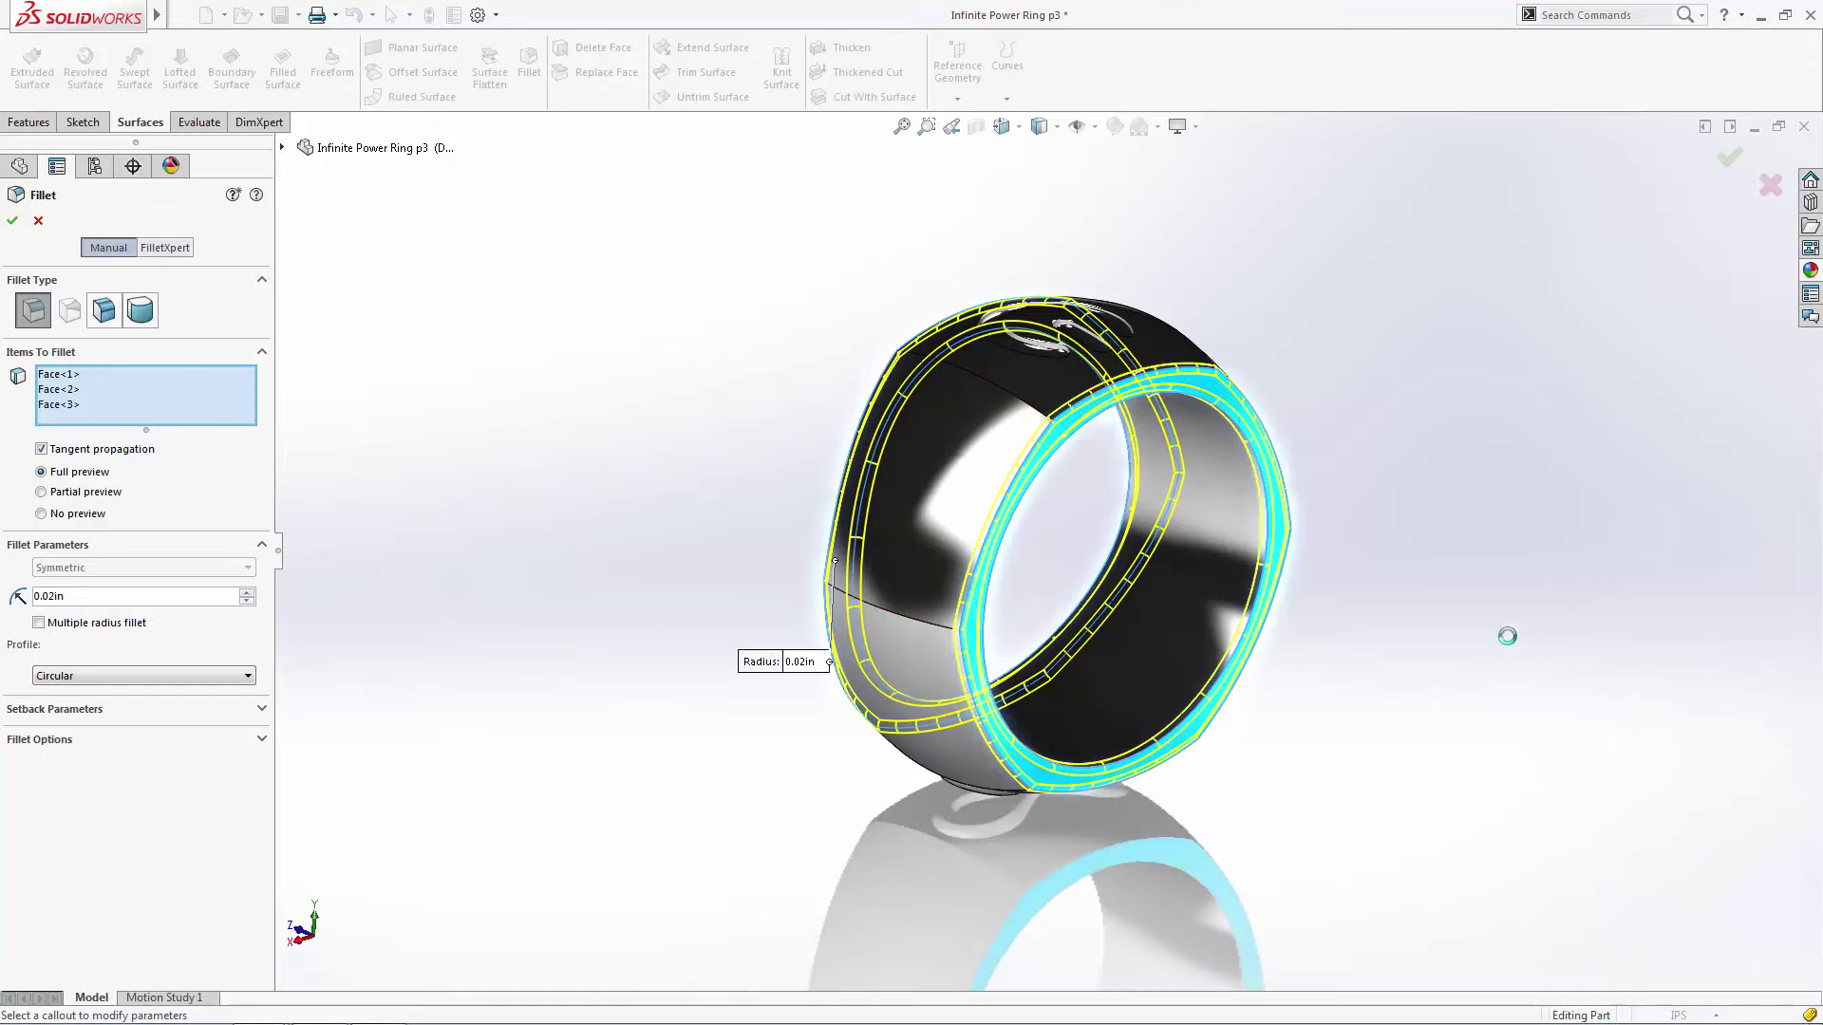
click(1476, 699)
middle_drag(1476, 699, 1291, 573)
click(1291, 573)
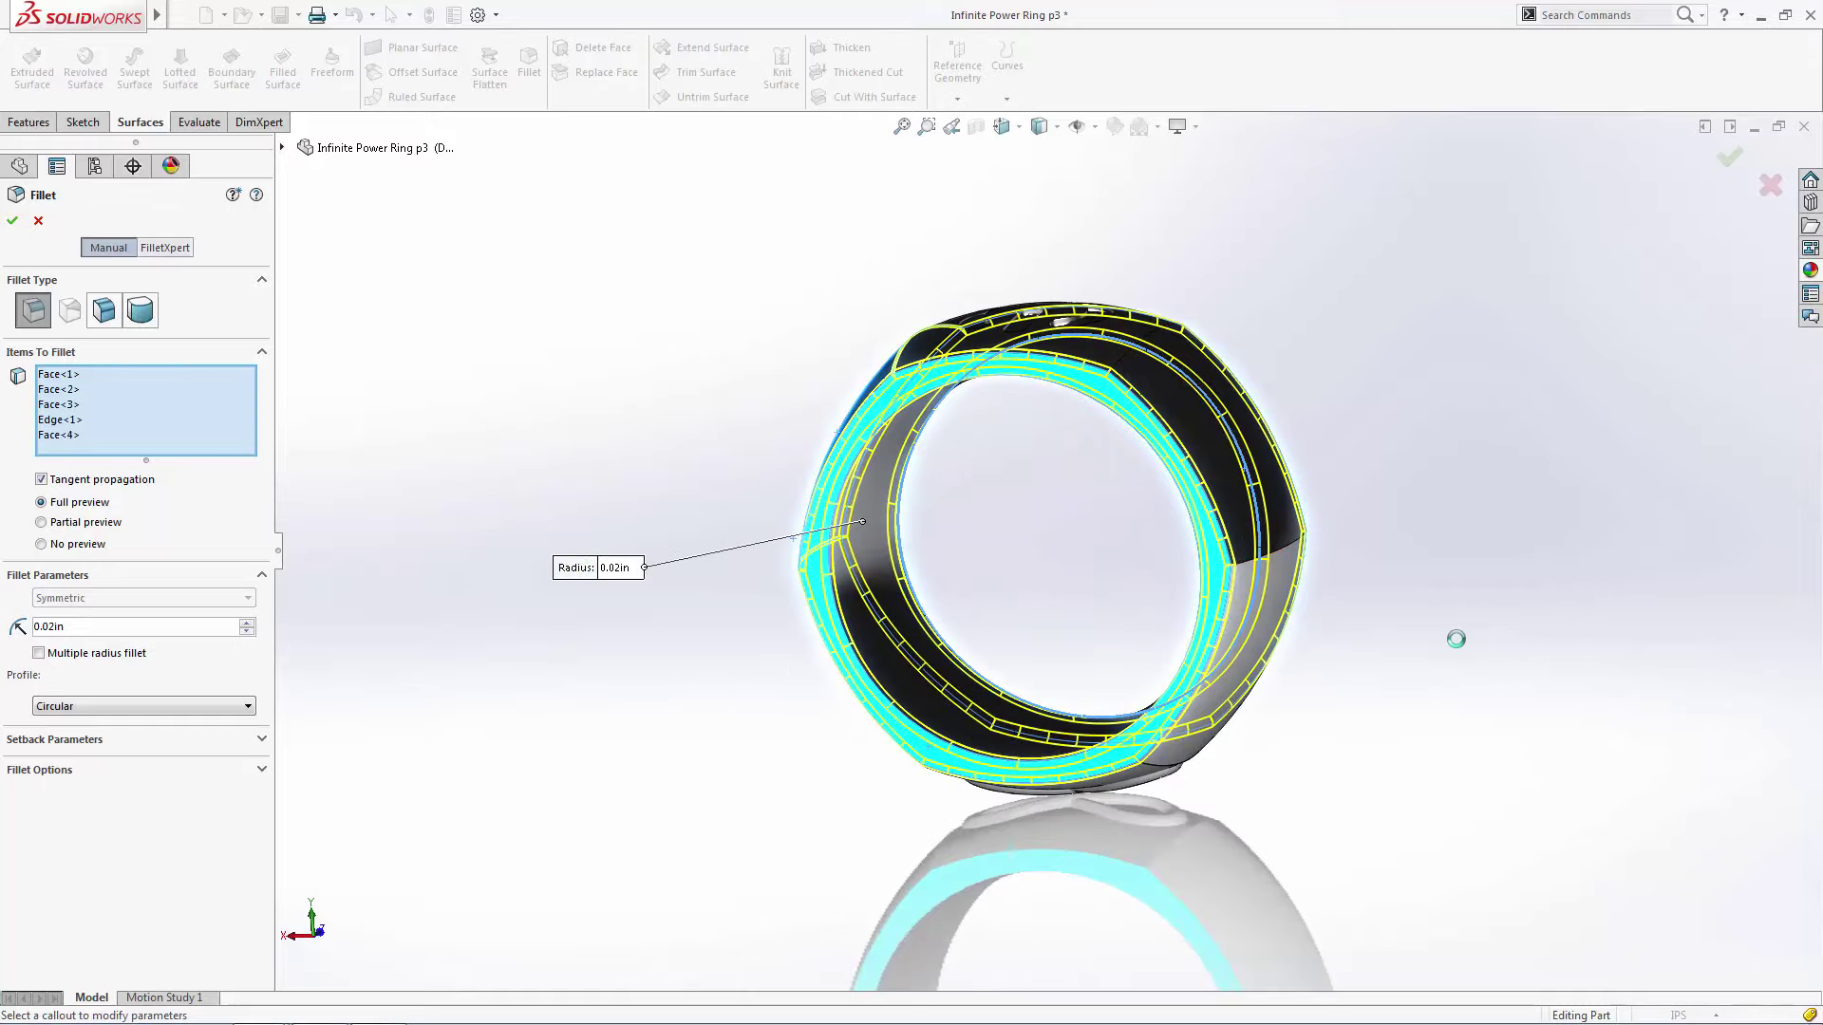
click(1387, 724)
middle_drag(1387, 725, 1689, 408)
click(1151, 602)
click(1729, 163)
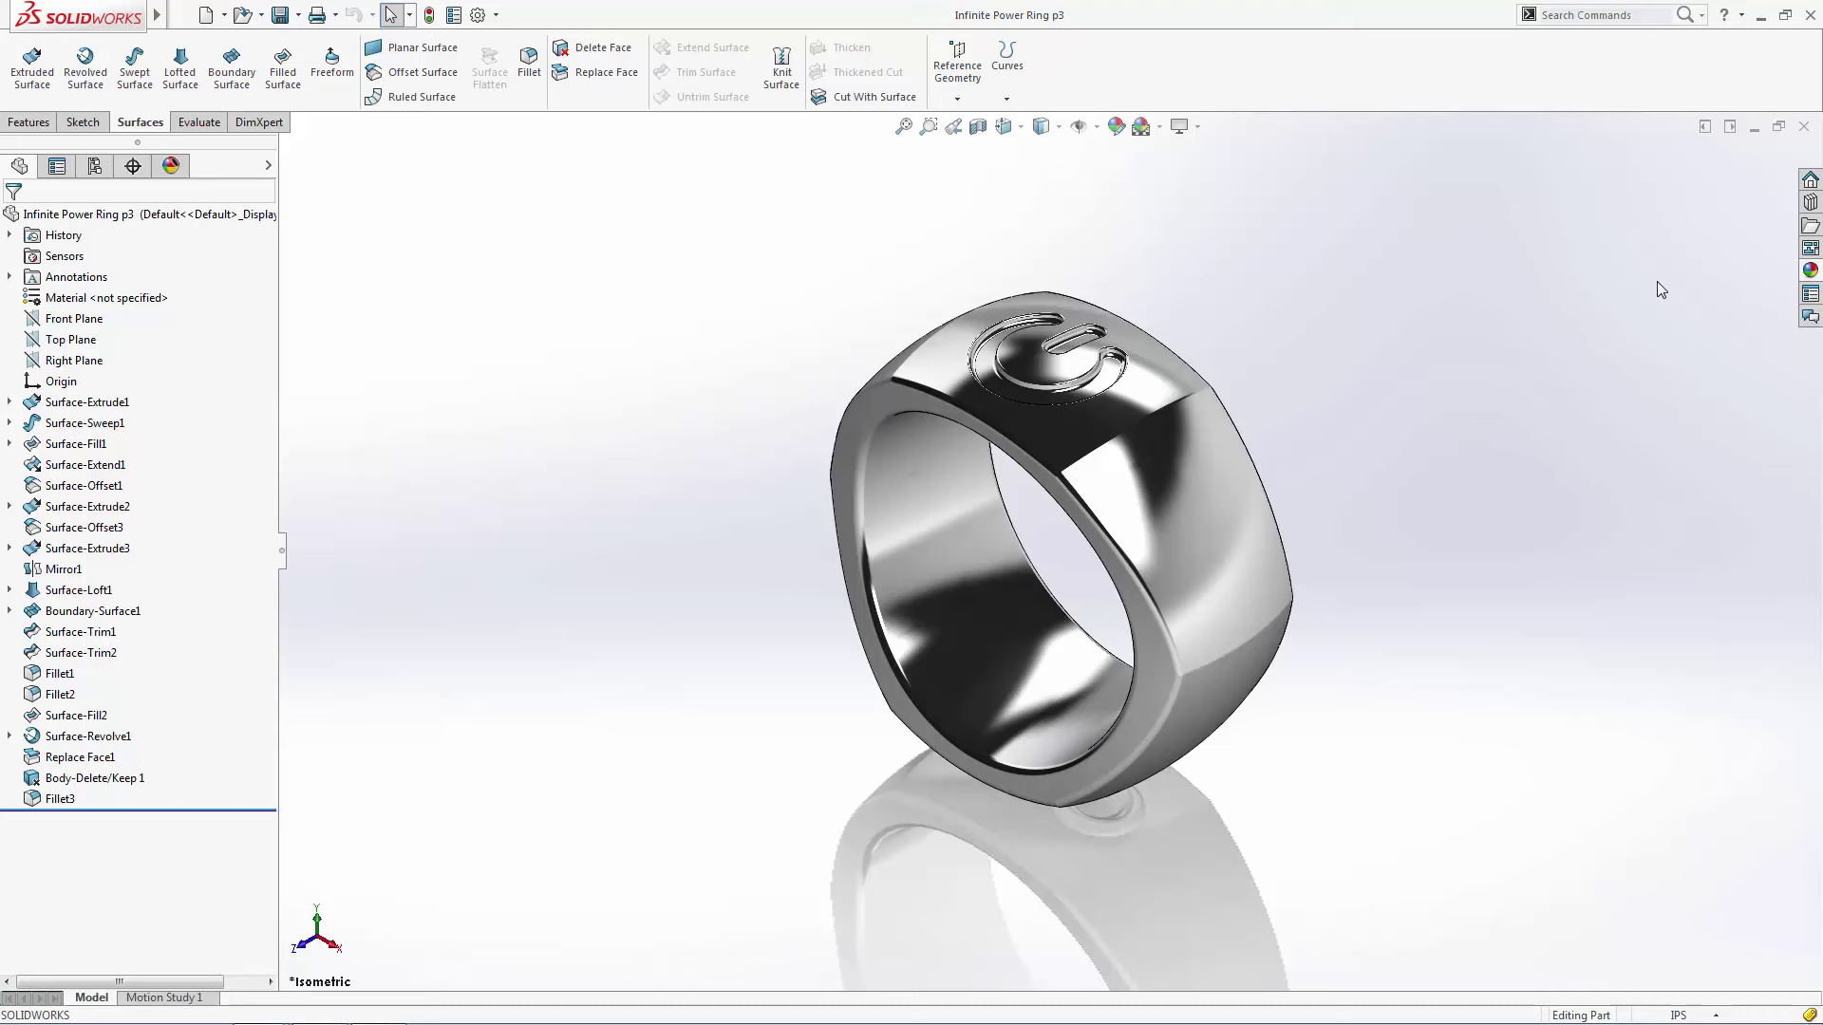
Minimize Infinite Power Ring, restore Hexagonal Surface Ring Blank, and view it Front, Right, then Isometric
click(1752, 127)
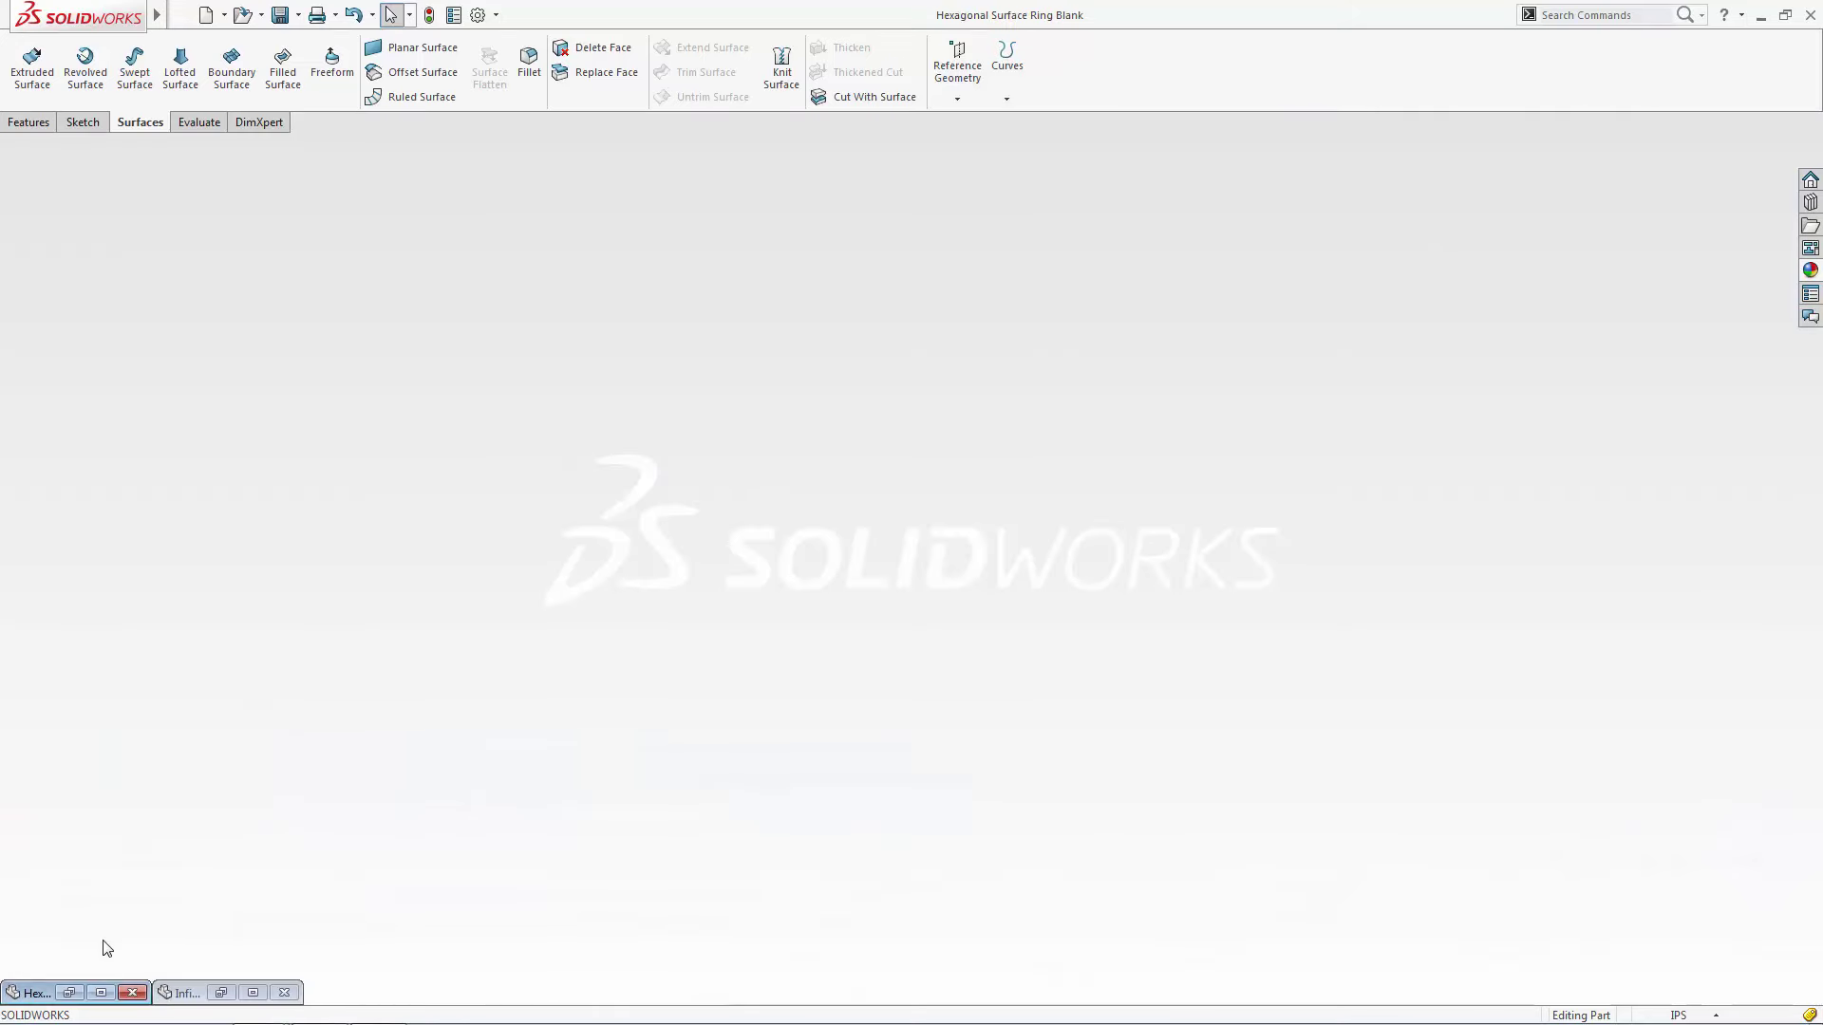
click(68, 993)
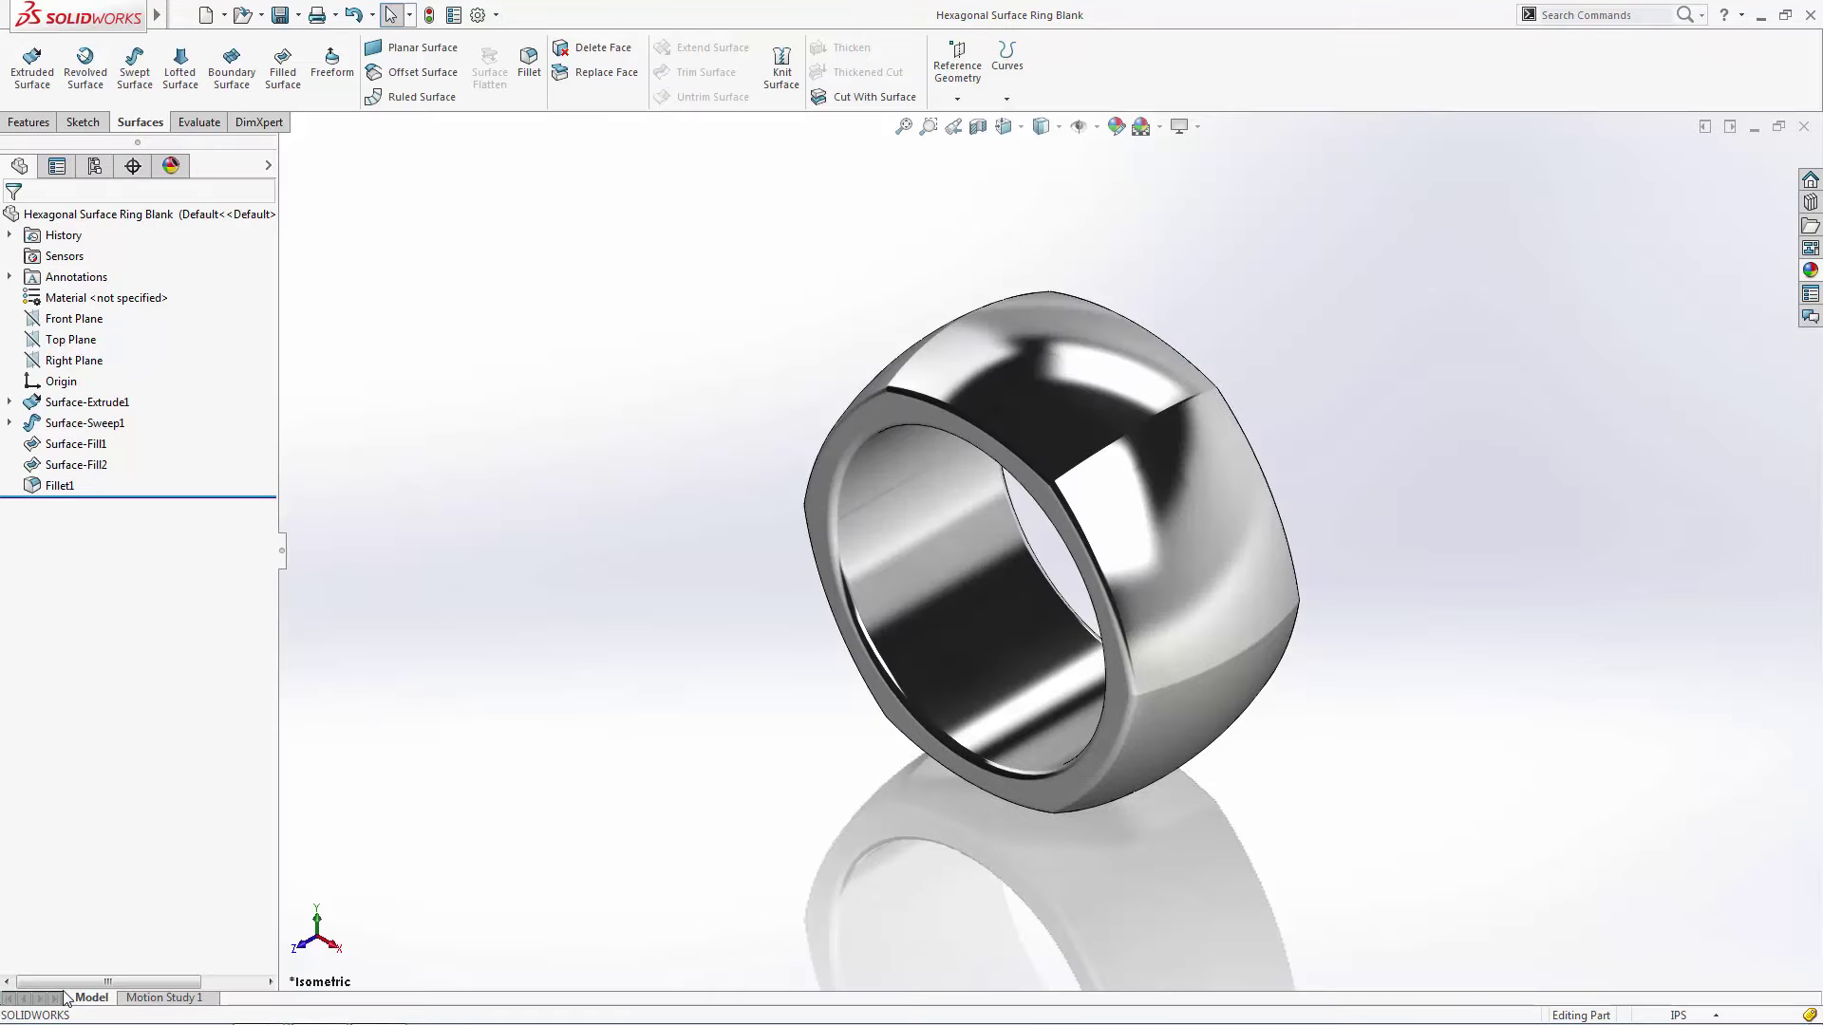
key(ctrl+1)
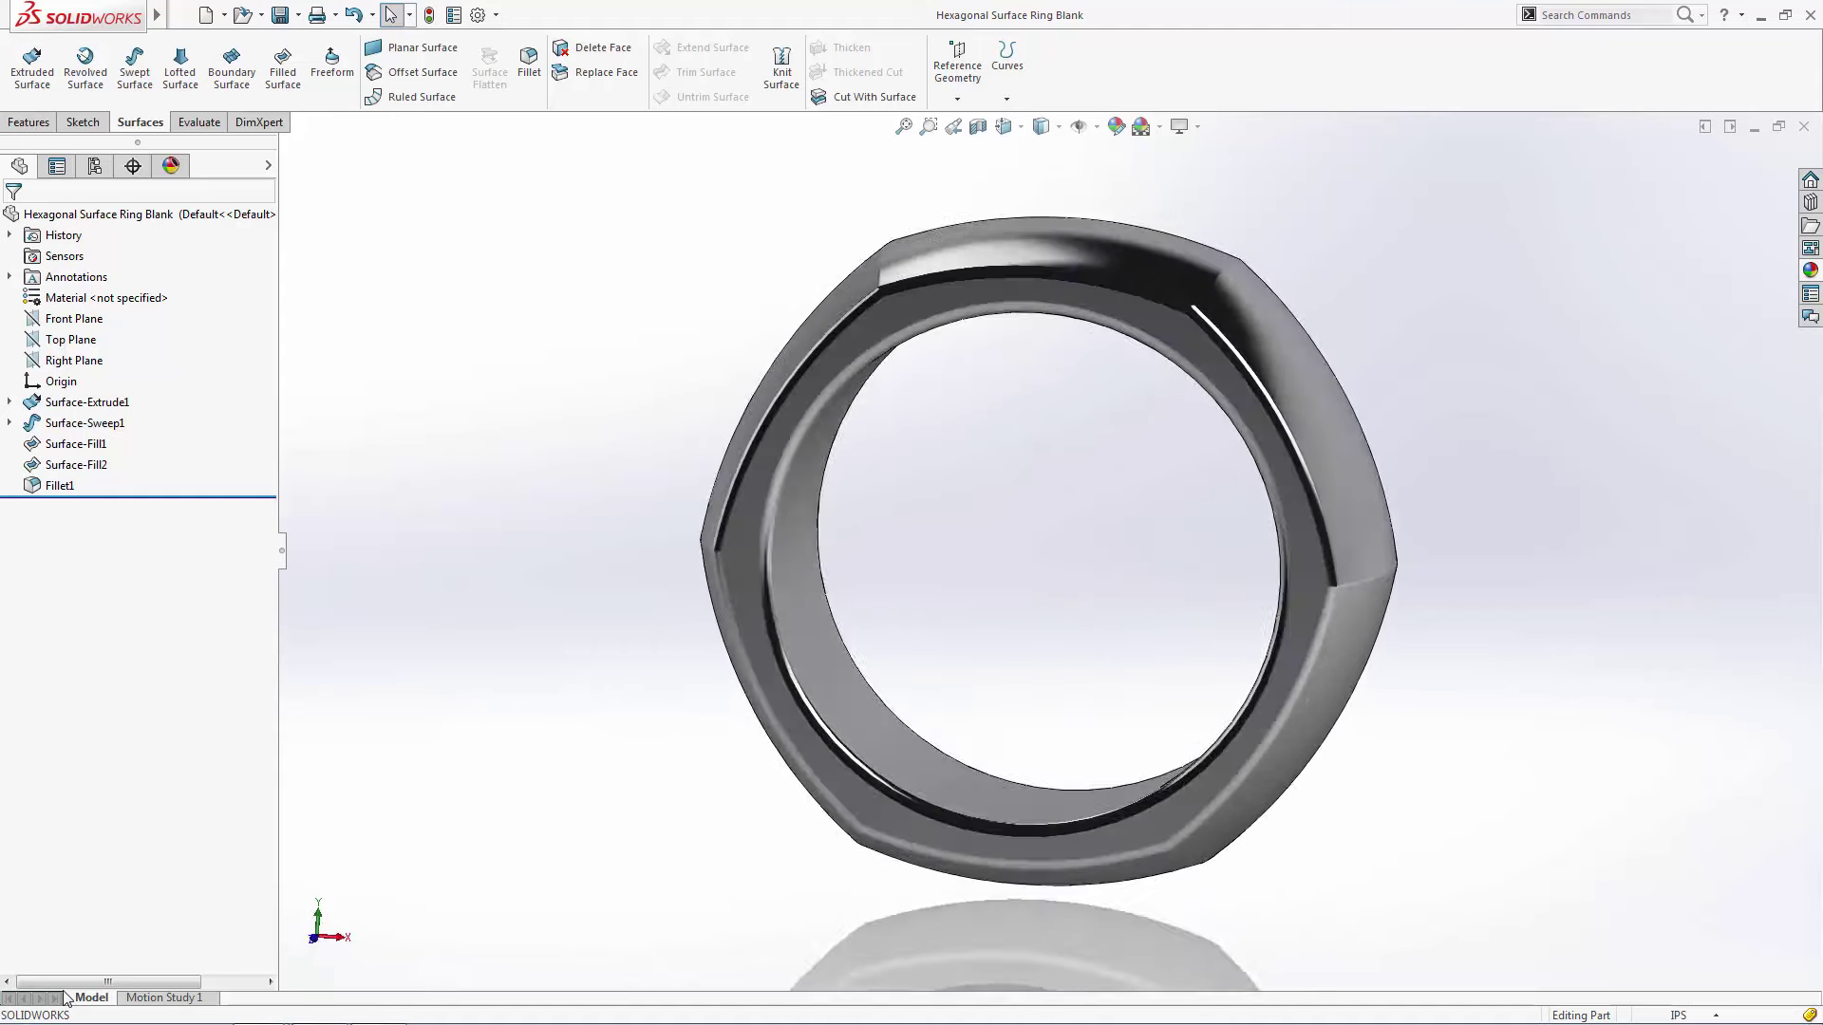
key(ctrl+4)
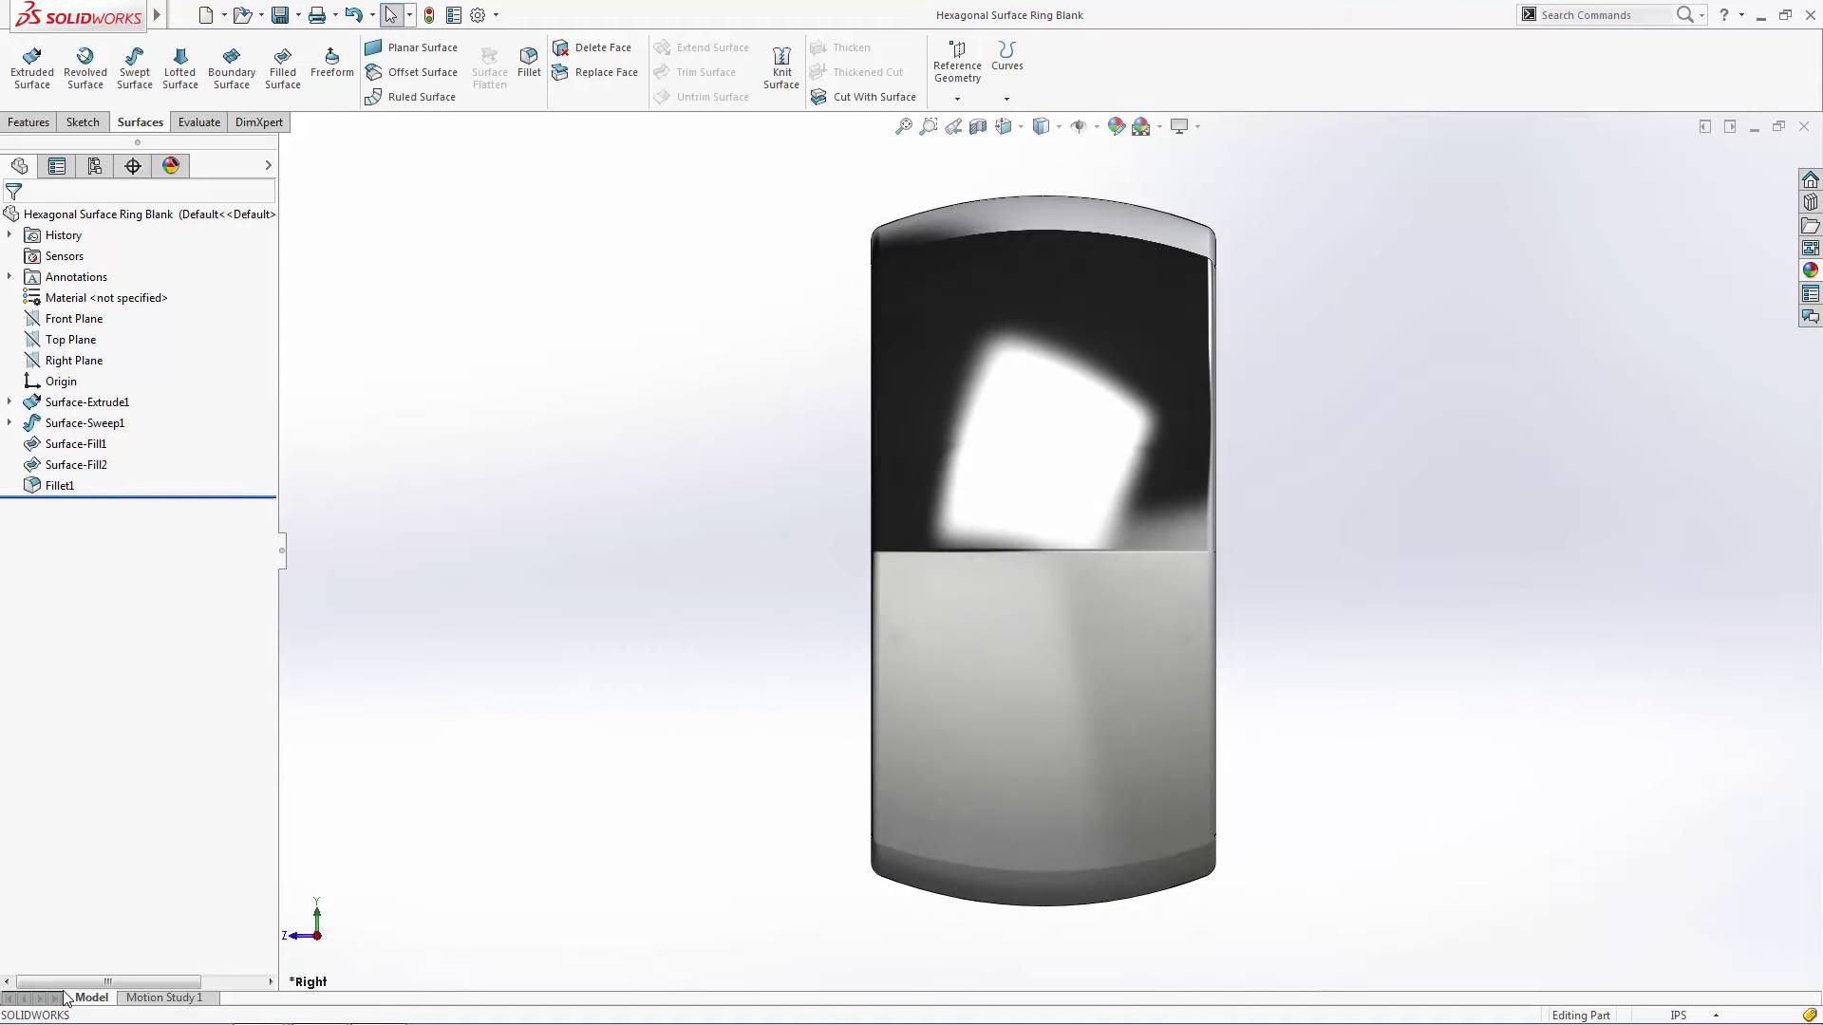
key(ctrl+7)
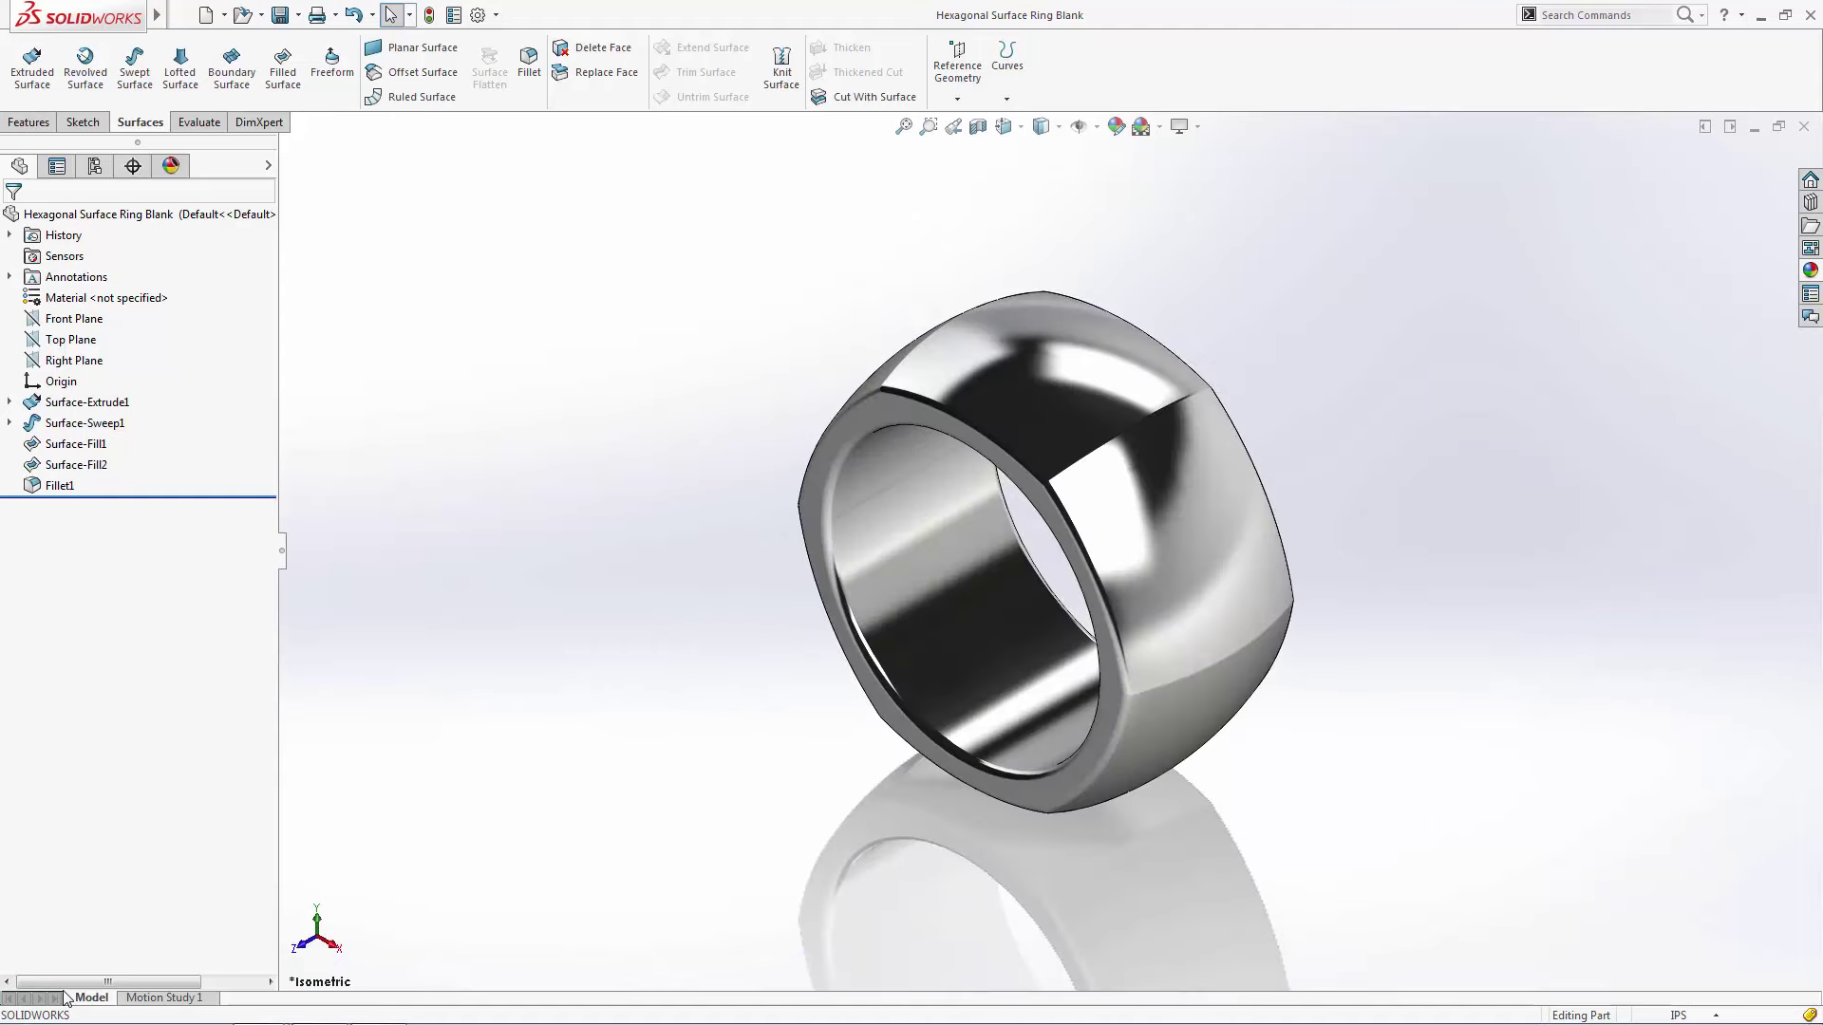